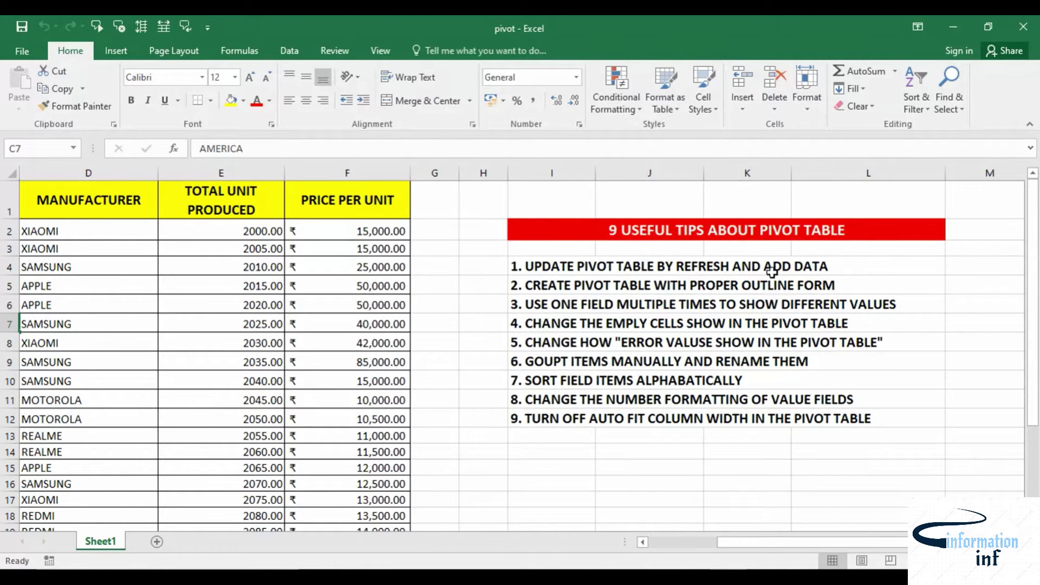
Insert a pivot table on a new worksheet from the Sheet1 data range A1:F25.
left_click_drag(729, 538, 684, 541)
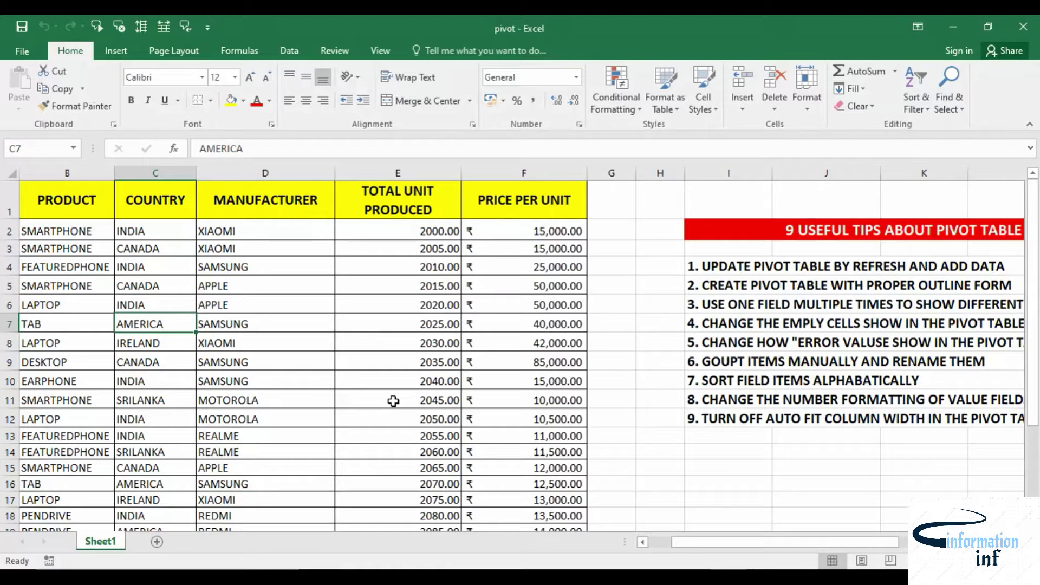
left_click(66, 234)
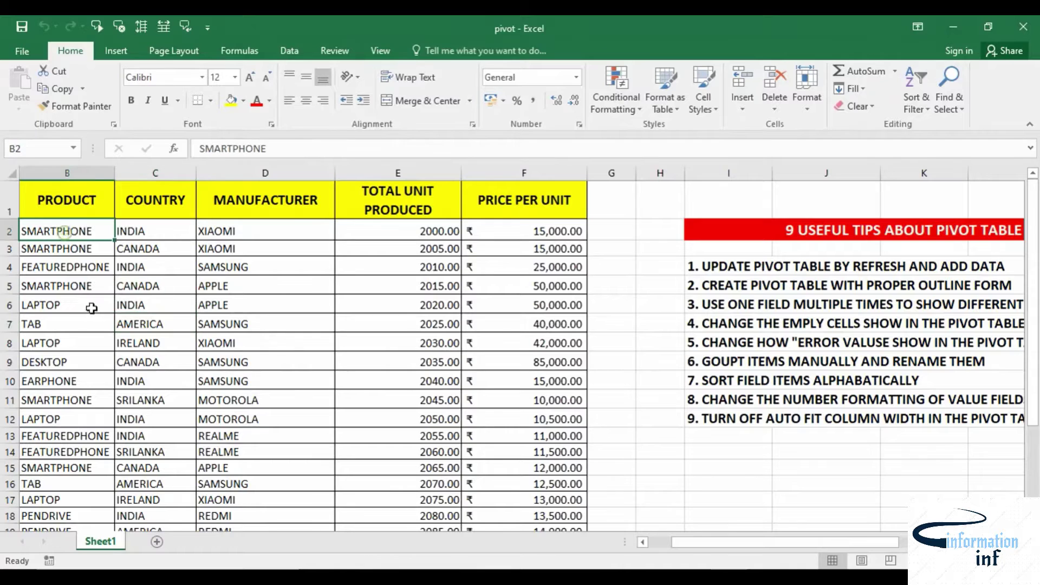
left_click(110, 49)
left_click(25, 86)
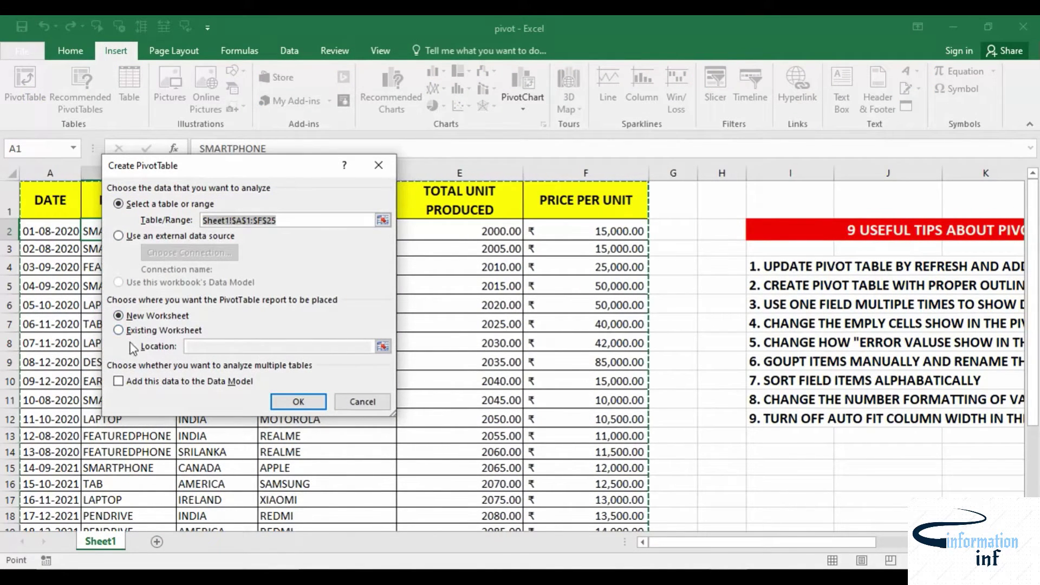
left_click(297, 400)
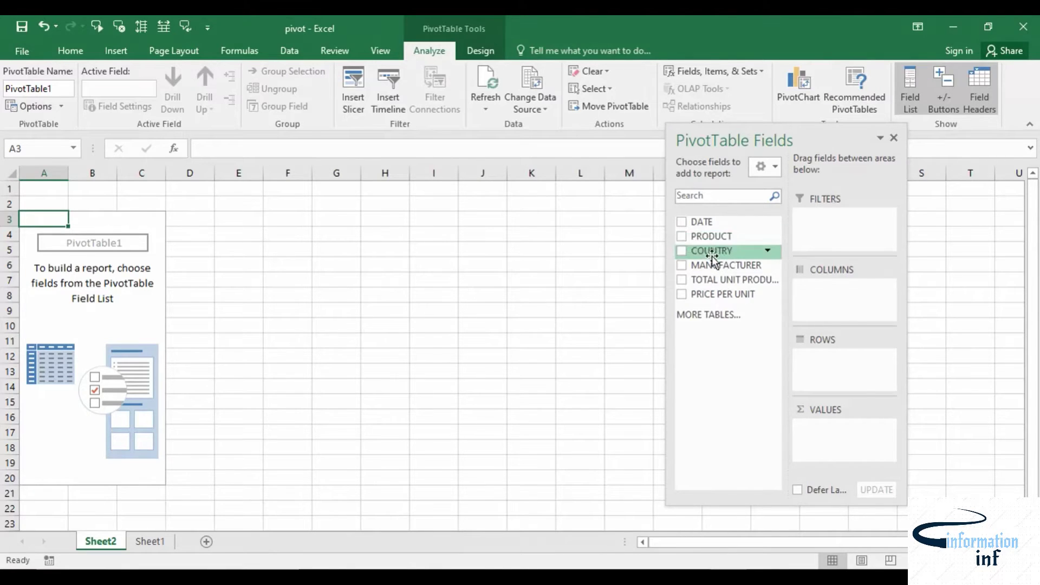
Add PRODUCT to the pivot table's rows and PRICE PER UNIT to its values.
left_click_drag(711, 238, 804, 373)
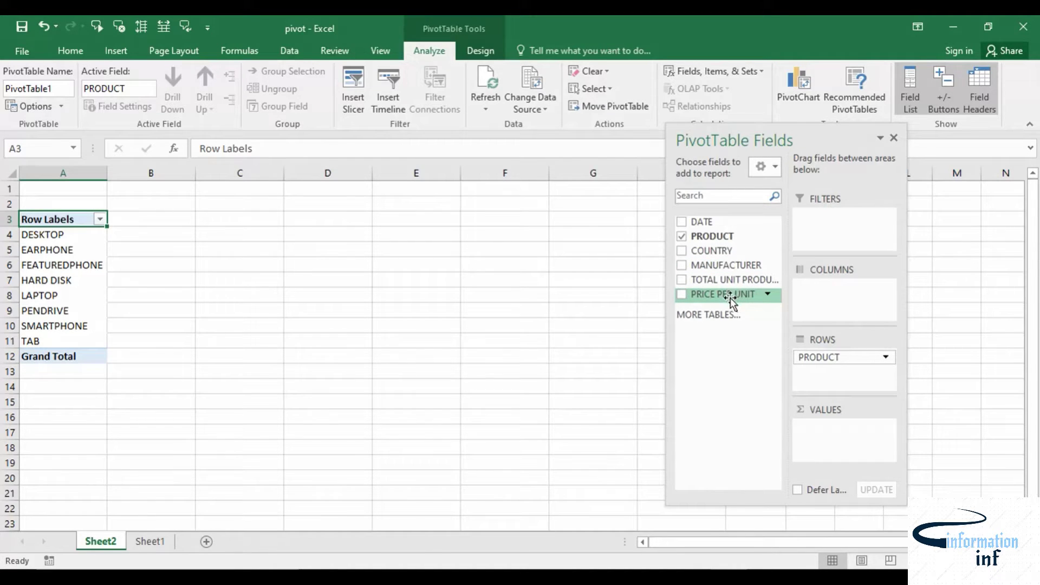
left_click_drag(726, 294, 830, 455)
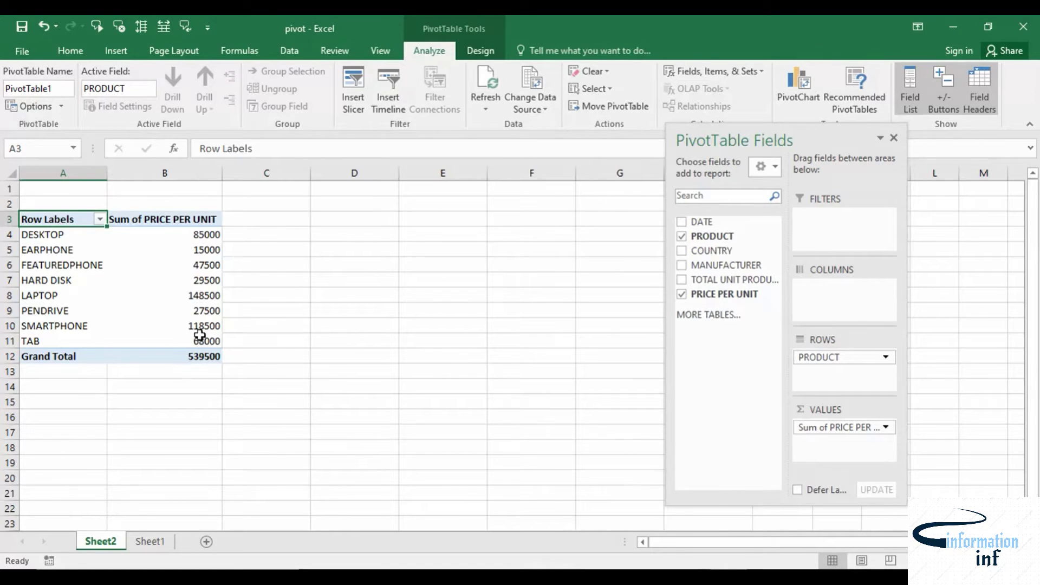
mouse_move(215, 336)
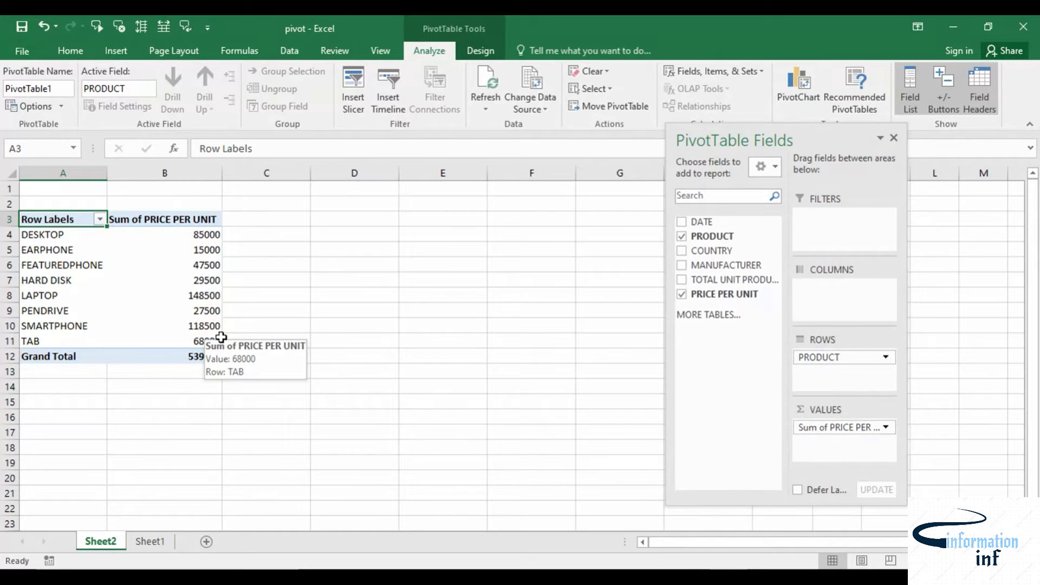
In the Sheet1 source data, set the price per unit of the first two smartphone rows (F2 and F3) to 35000.
left_click(161, 540)
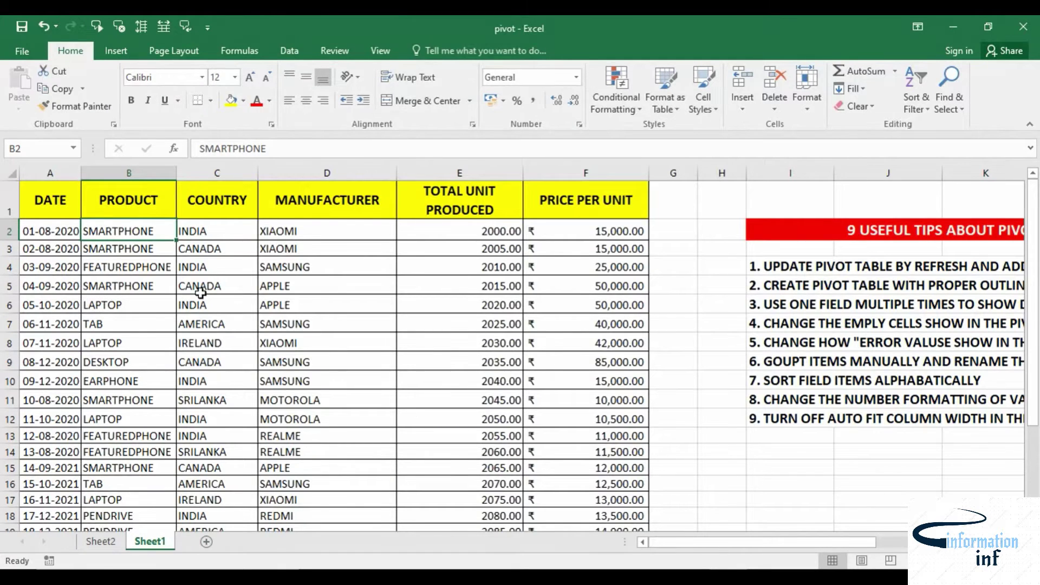
double_click(610, 230)
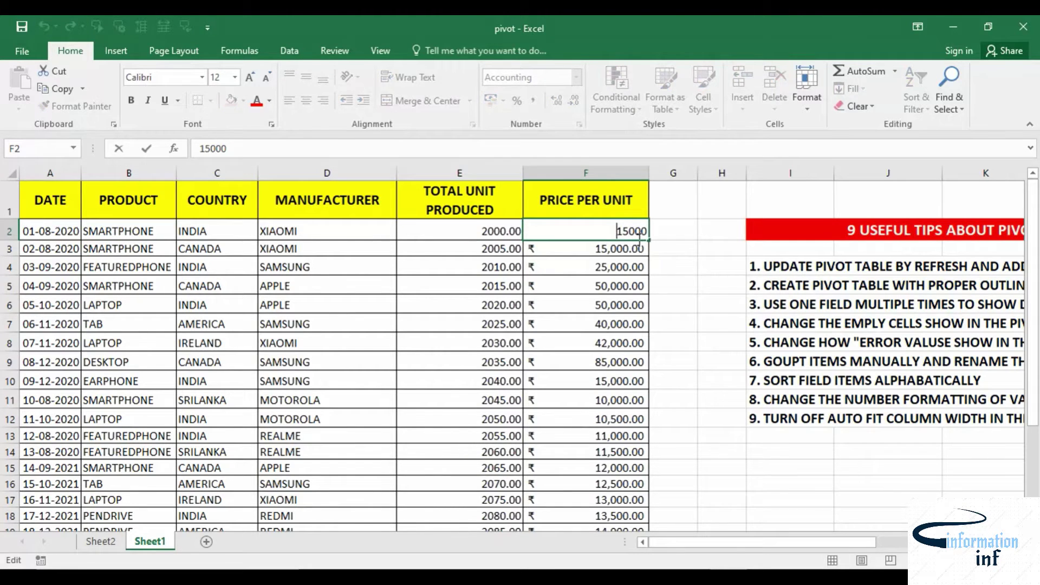
key("BackSpace")
type("3")
key("Return")
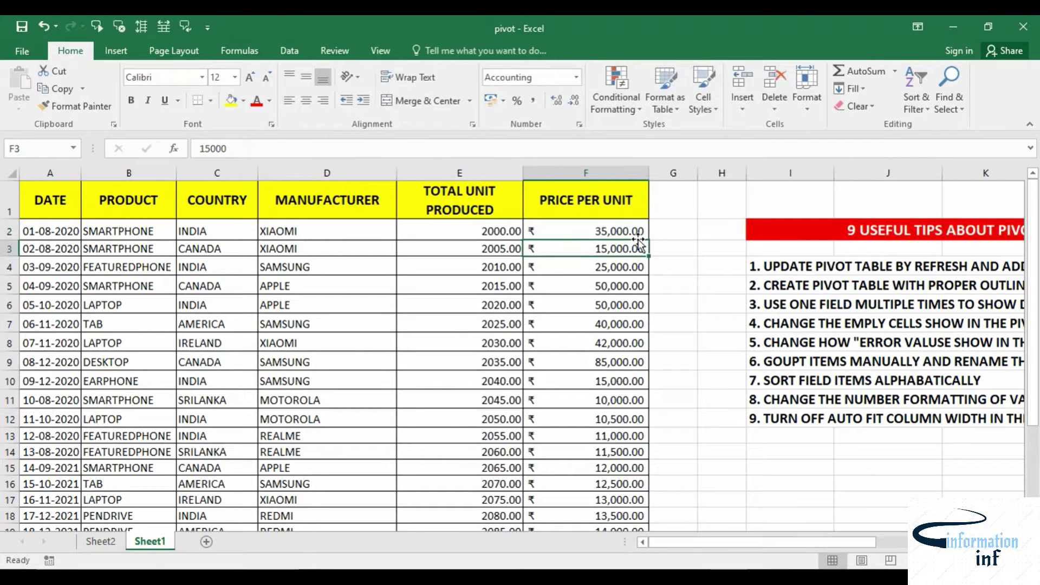
double_click(600, 248)
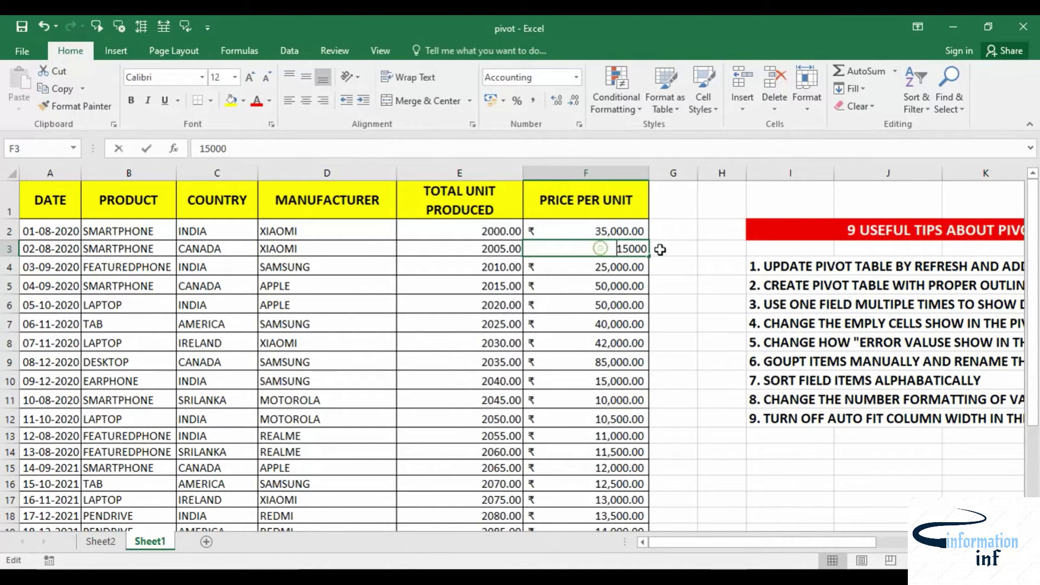
key("BackSpace")
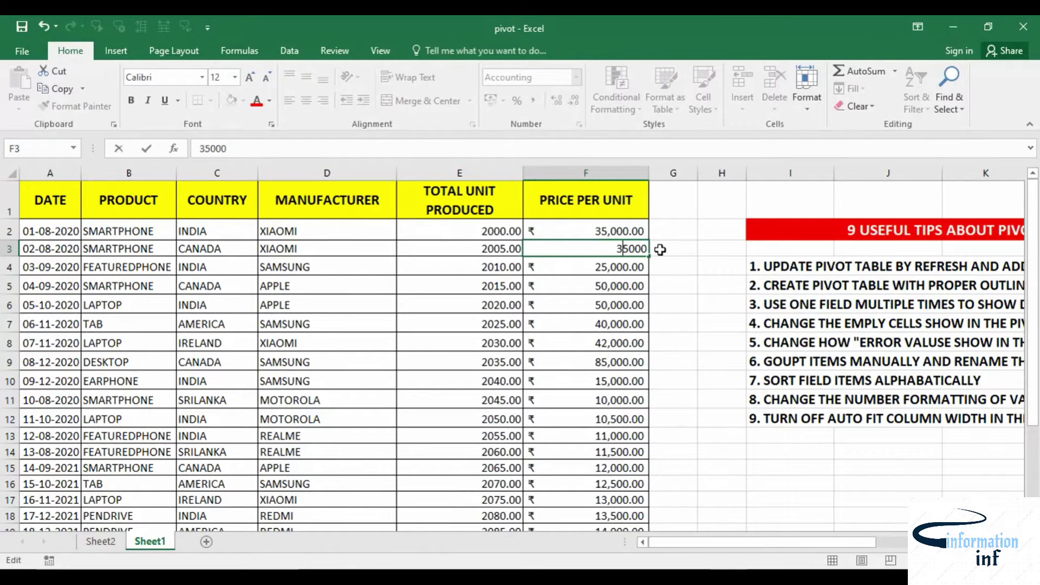
key("Return")
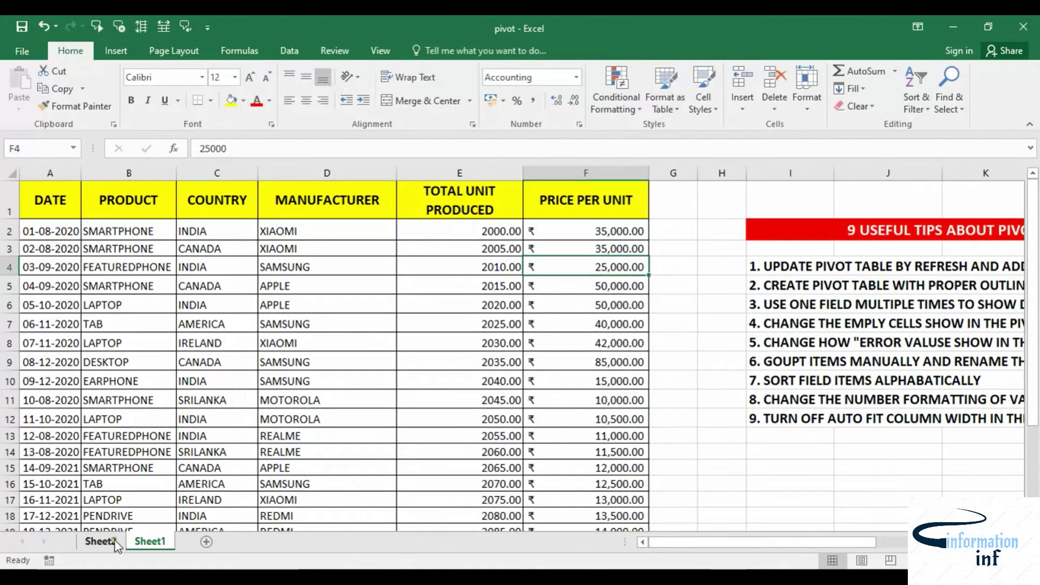
Refresh the pivot table on Sheet2 from one of its value cells to load the changed source prices.
left_click(100, 541)
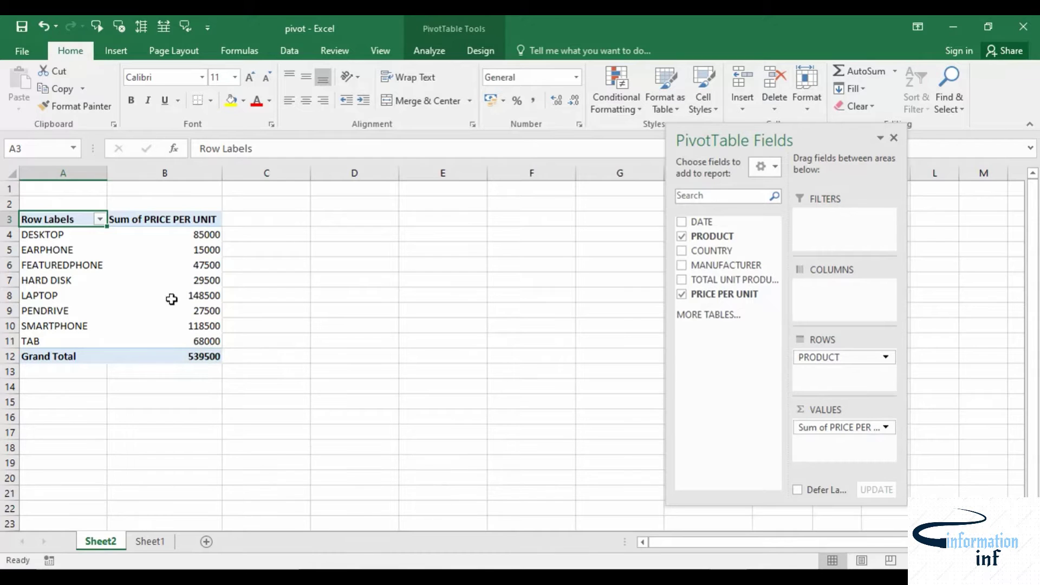
left_click(154, 278)
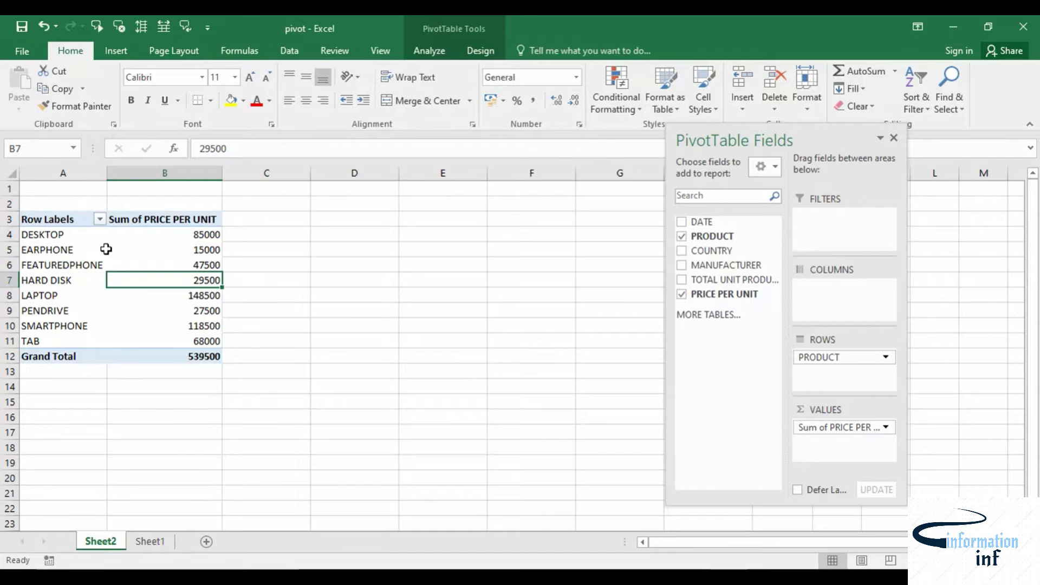
right_click(118, 266)
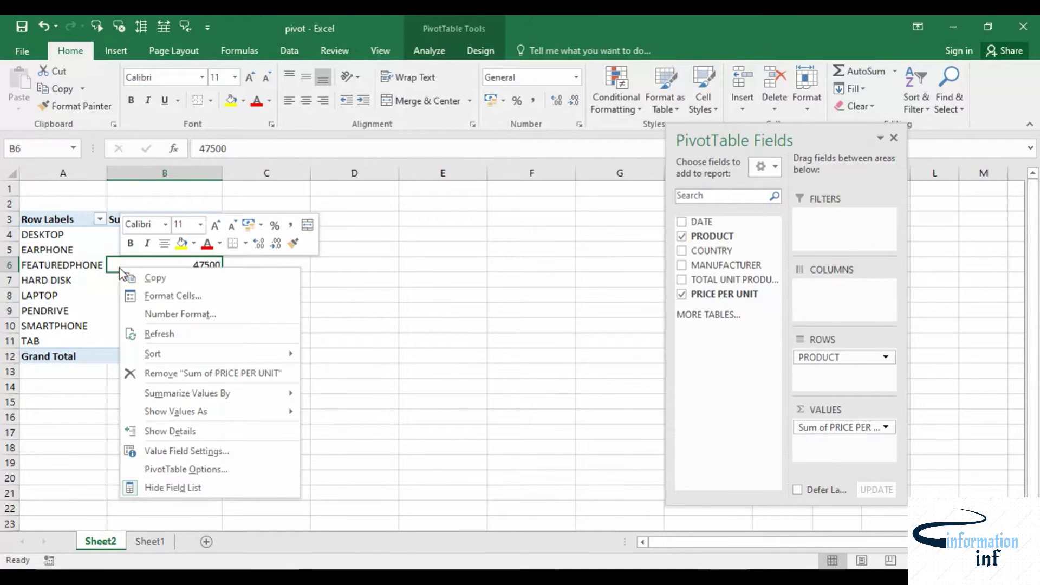
left_click(149, 335)
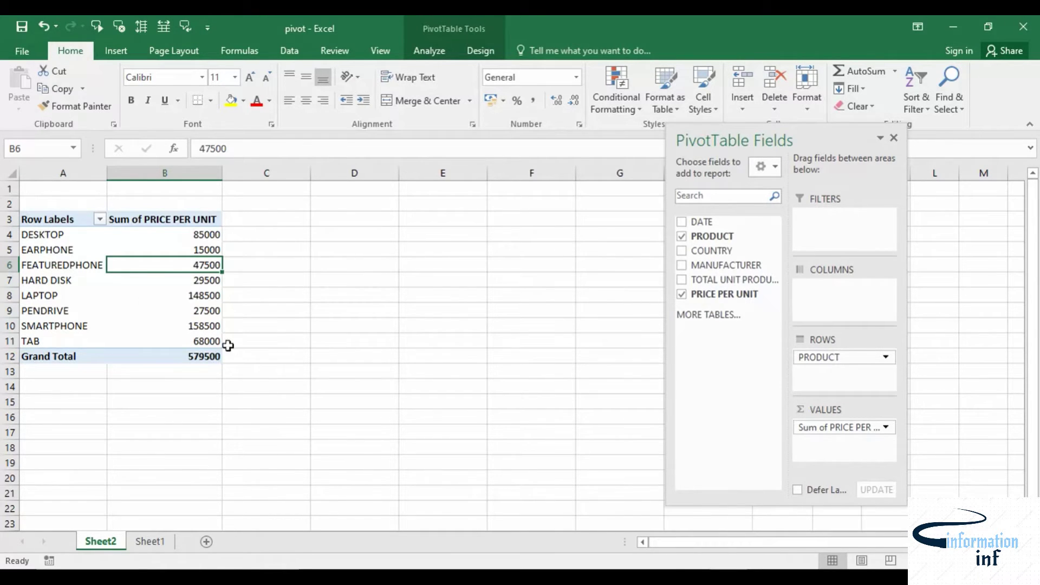
left_click(426, 50)
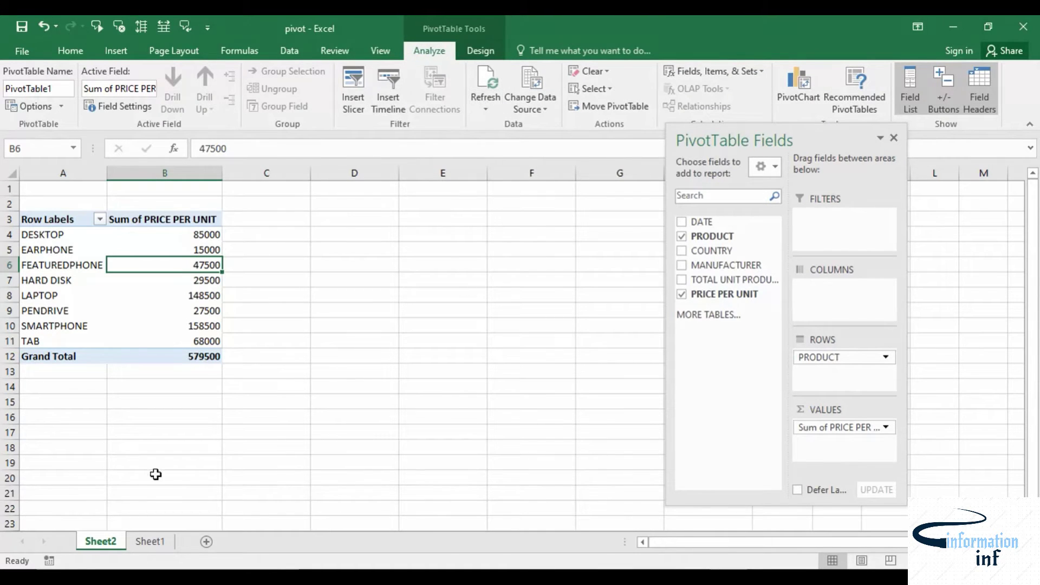
Set the price per unit in Sheet1 cells F2 and F3 to 55000.
left_click(150, 541)
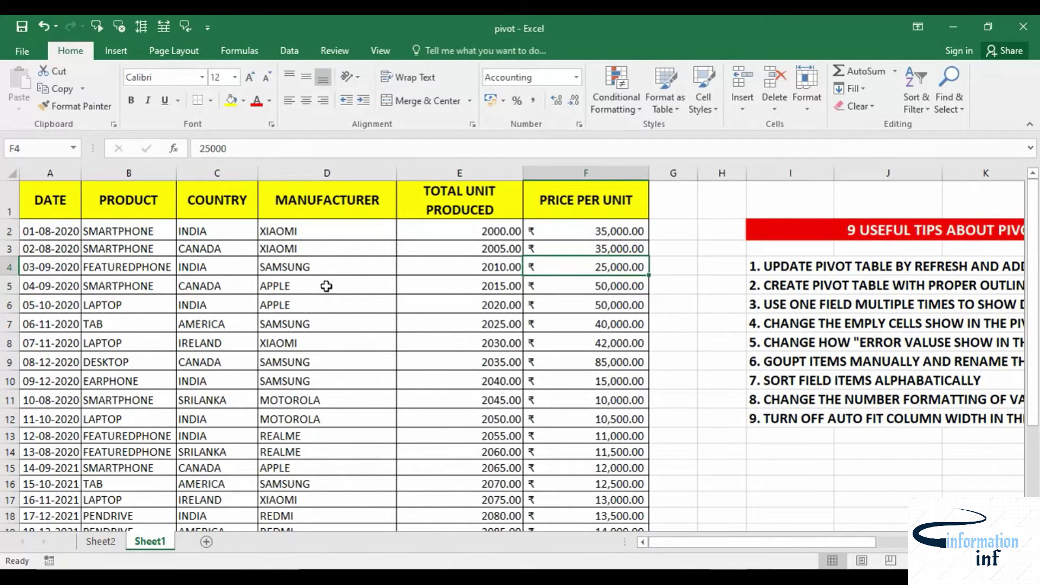
double_click(608, 230)
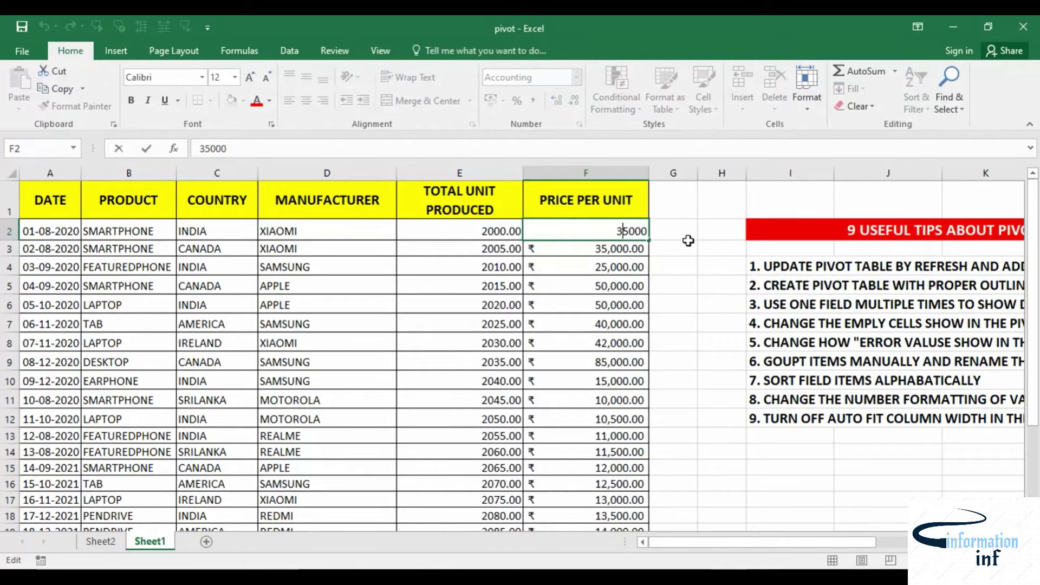
key("BackSpace")
key("Return")
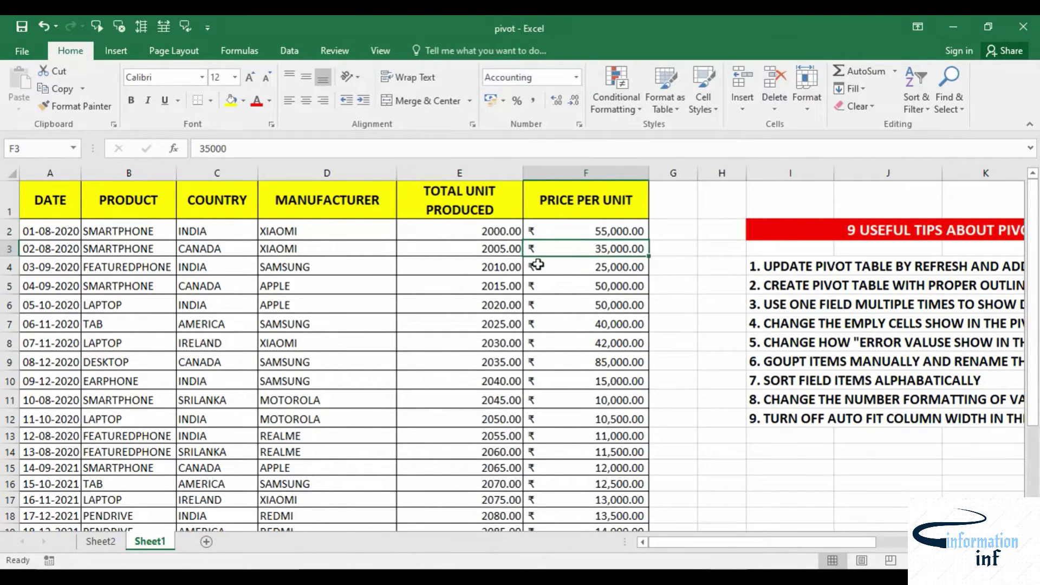
double_click(606, 249)
key("BackSpace")
type("5")
key("Return")
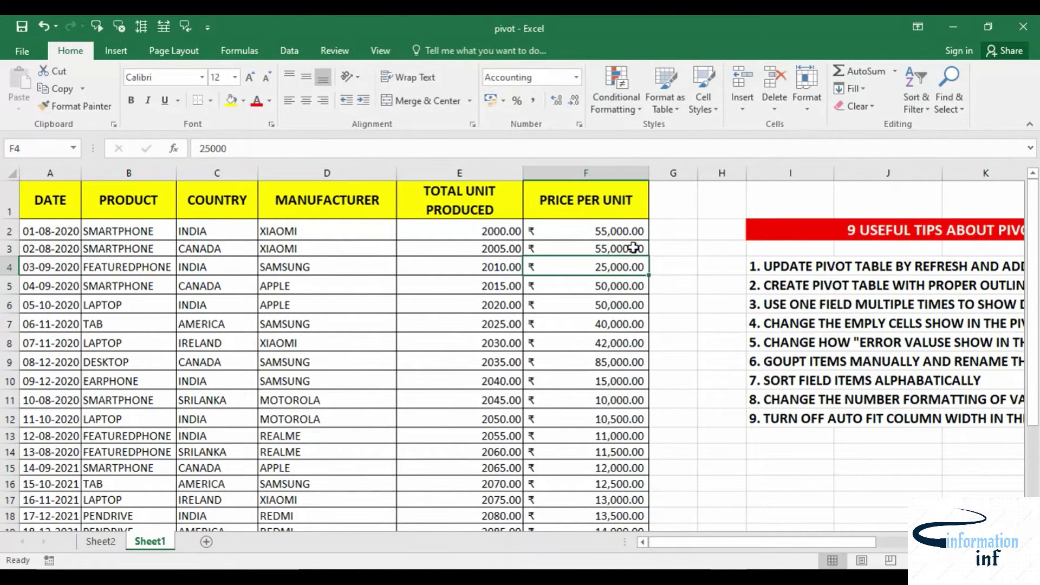
Refresh the Sheet2 pivot table so it picks up the 55000 prices from the source data.
left_click(115, 543)
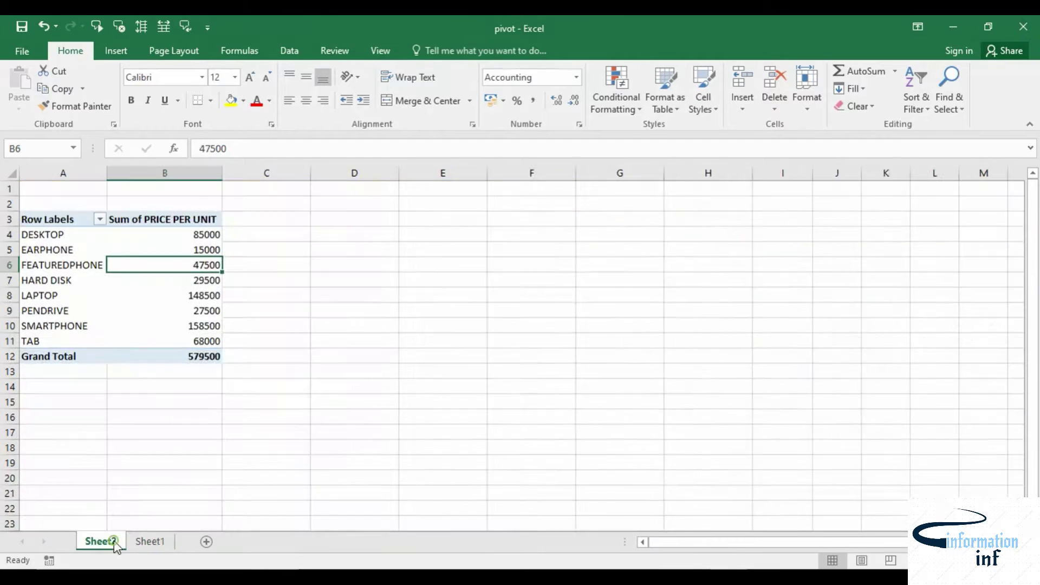
left_click(158, 279)
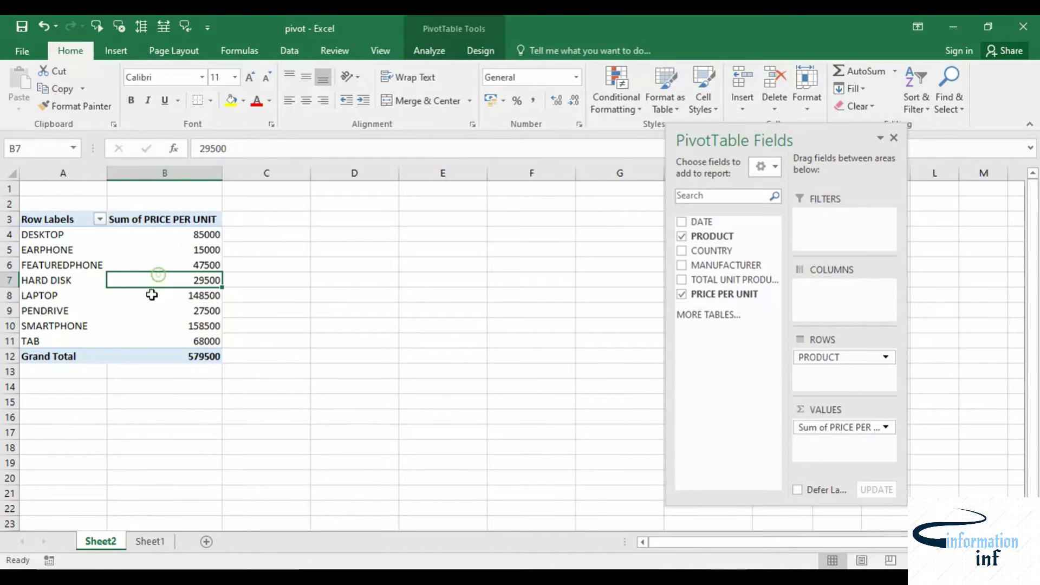
left_click(107, 259)
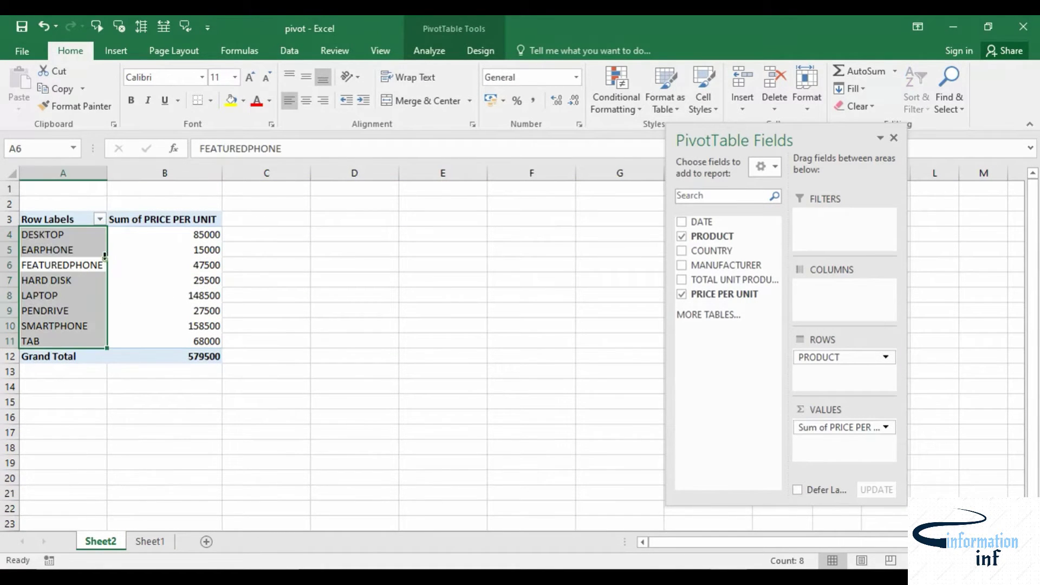
left_click(145, 283)
left_click(429, 51)
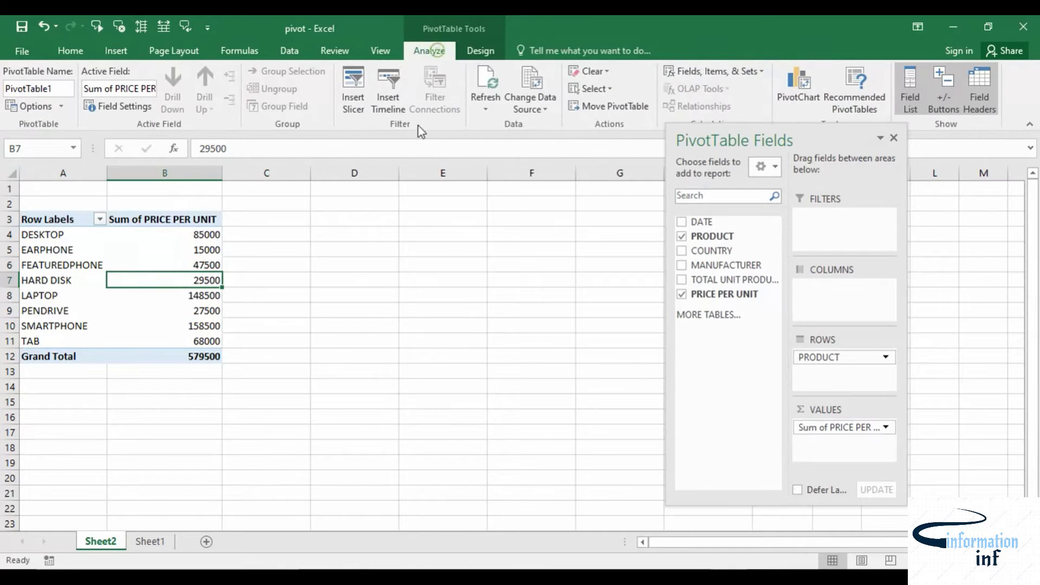
left_click(485, 81)
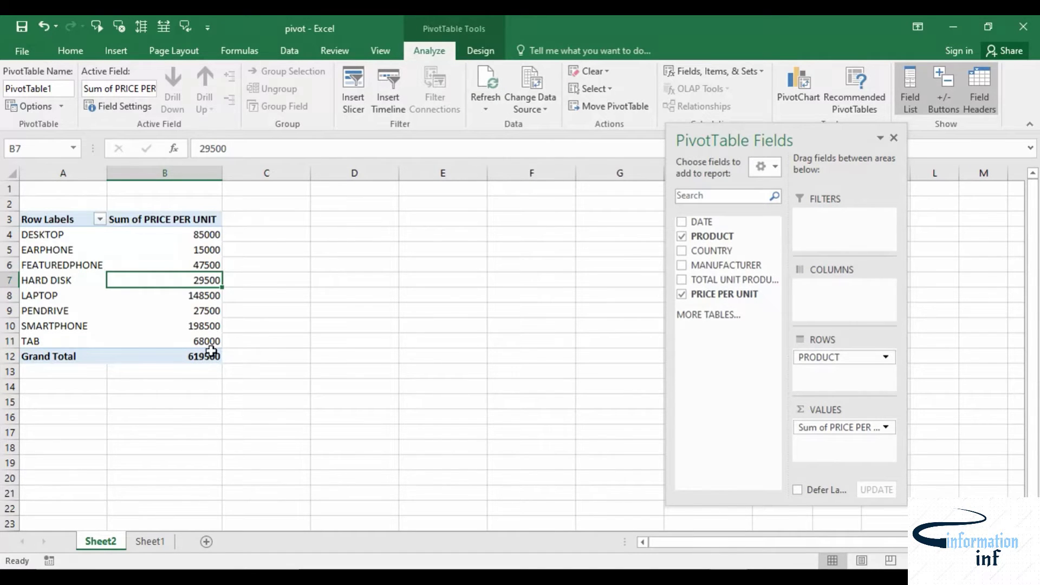
mouse_move(190, 315)
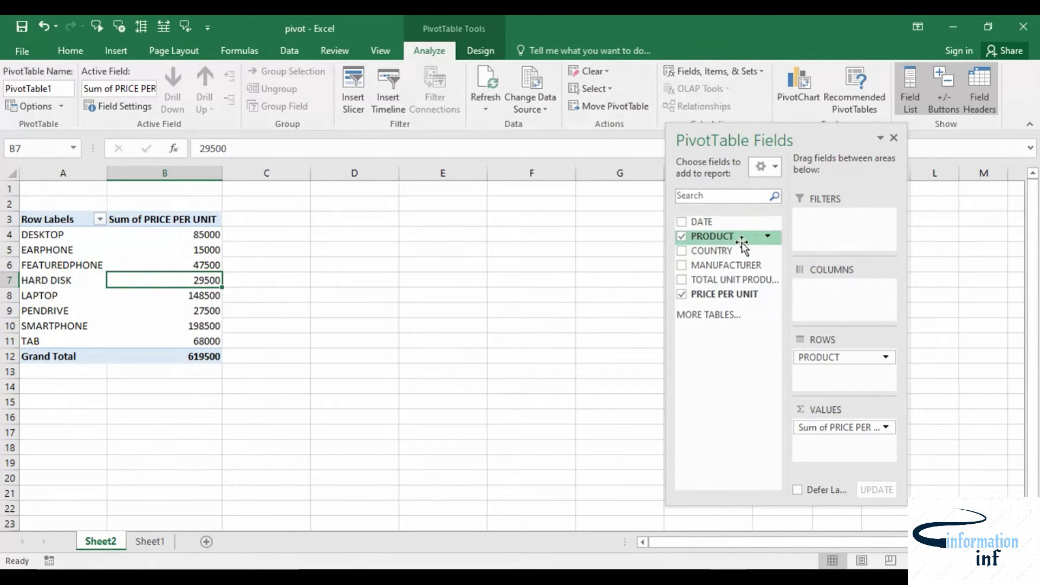
left_click_drag(699, 222, 716, 205)
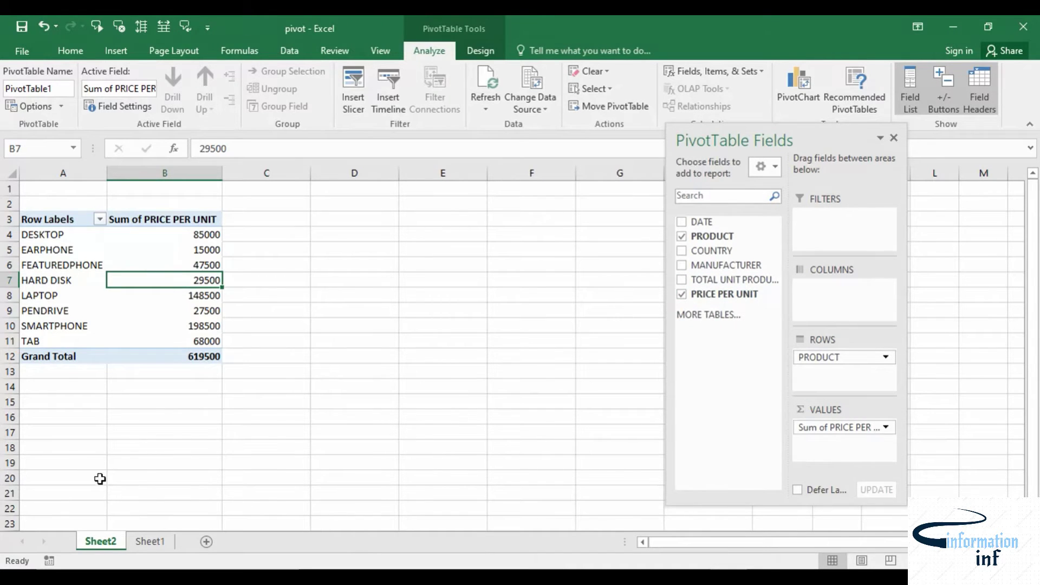
Add a TOTAL COST column header in cell G1 of Sheet1, beside PRICE PER UNIT.
left_click(145, 542)
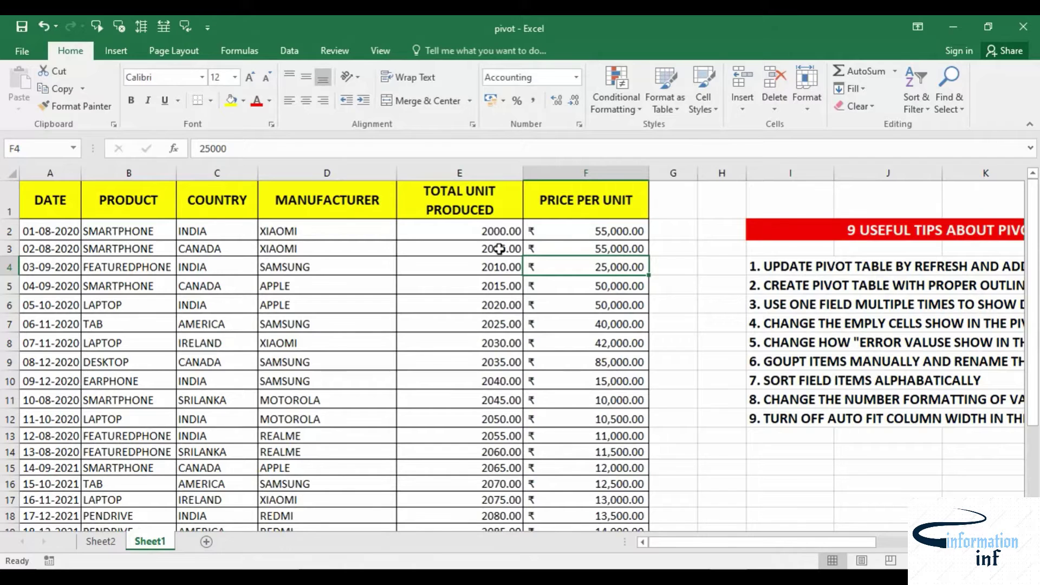
left_click(673, 209)
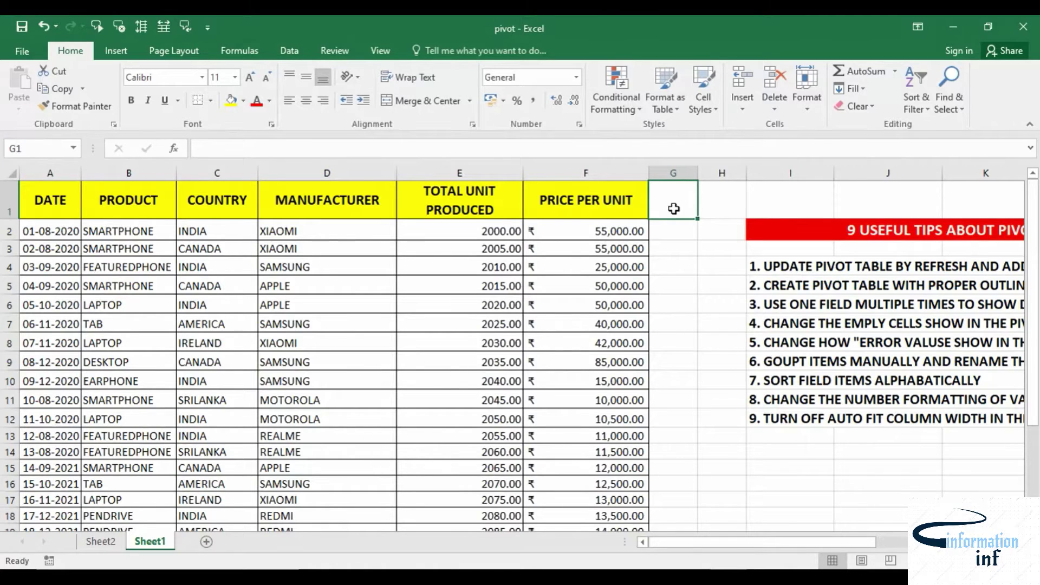
type("TOTAL COST")
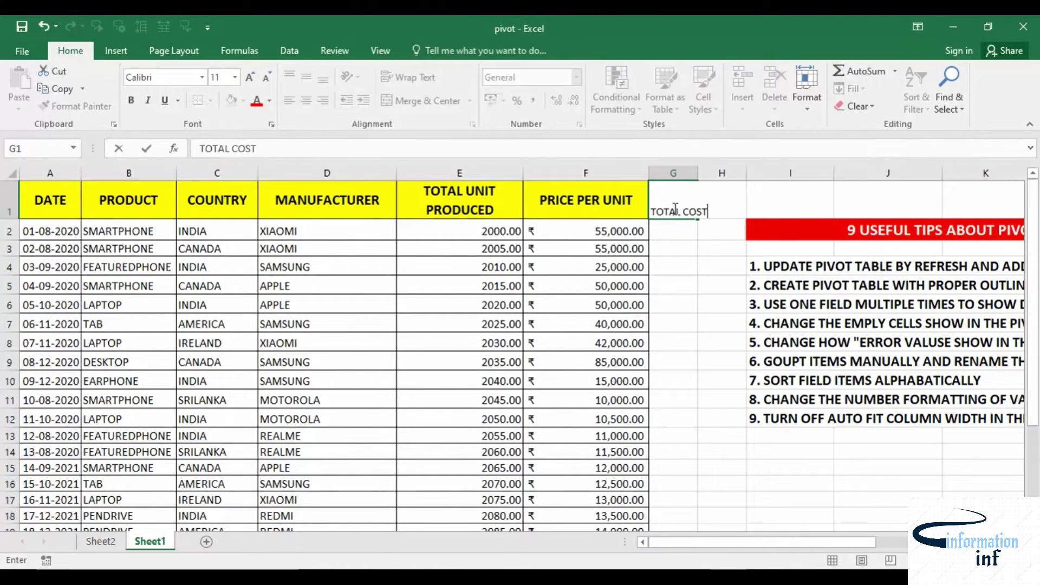
key("Return")
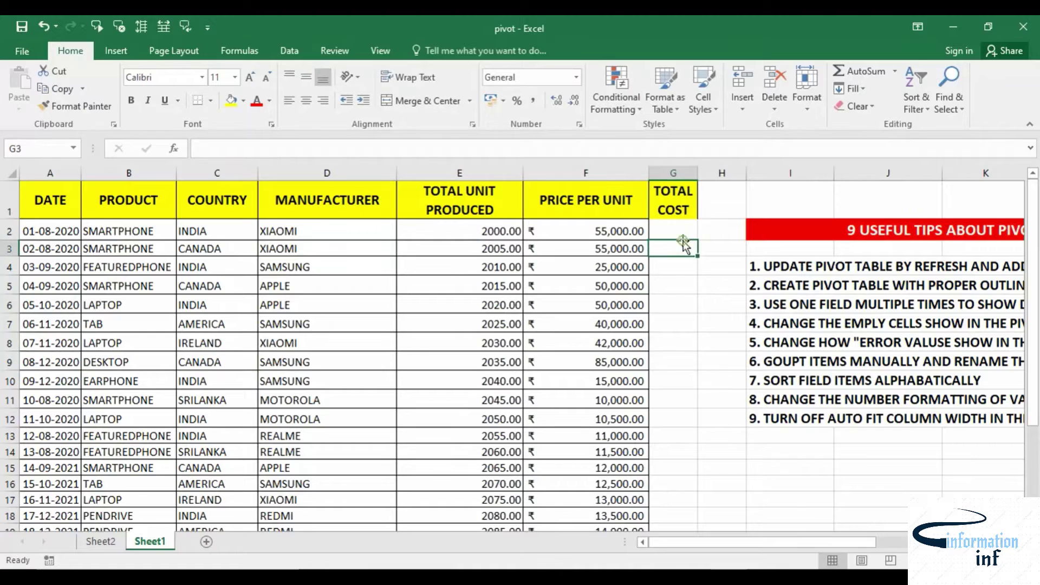
left_click(674, 210)
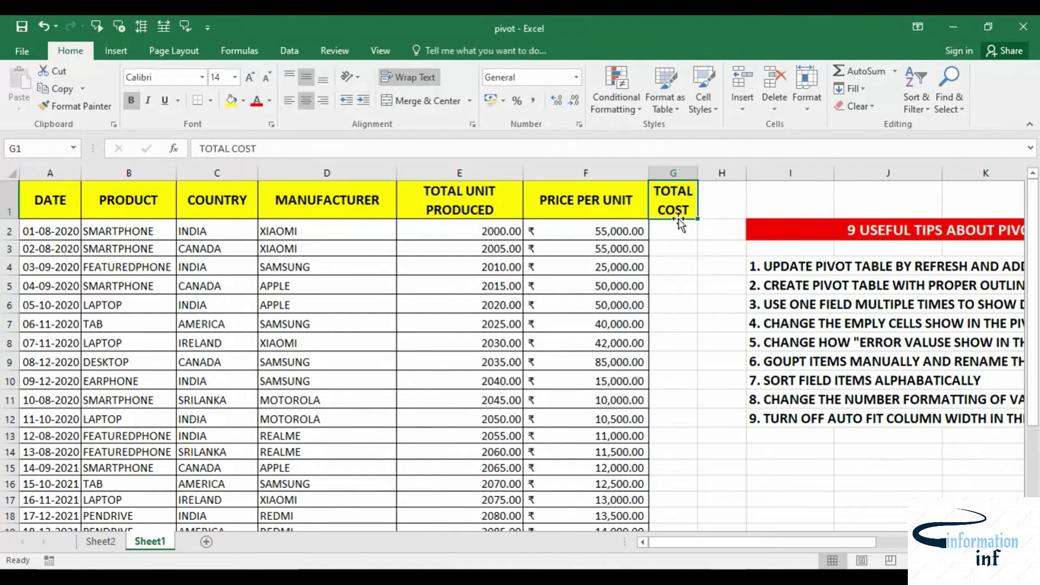
left_click(677, 231)
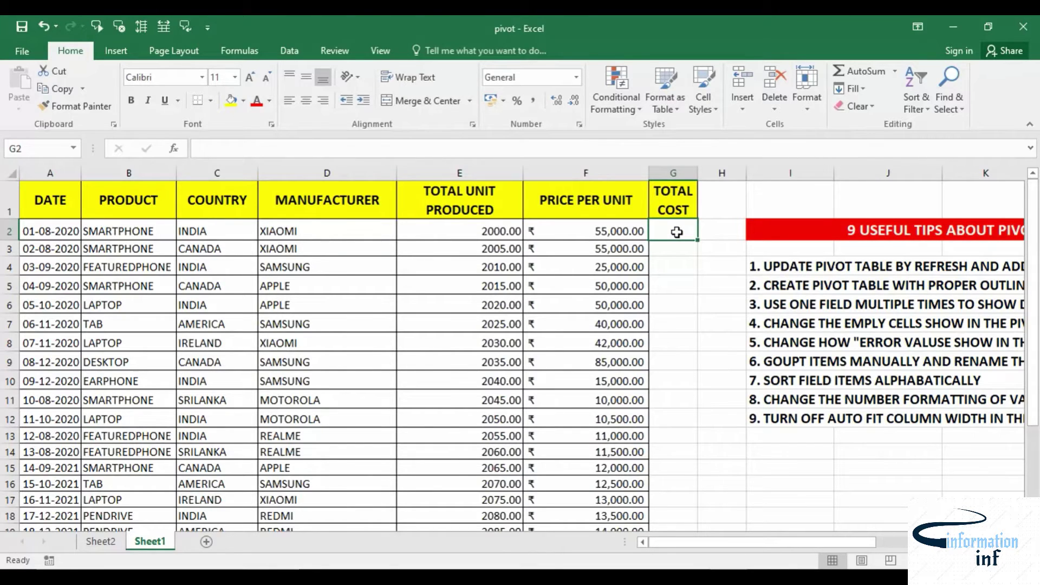
Calculate the first TOTAL COST value in Sheet1 cell G2 with the formula =E2*F2.
type("=")
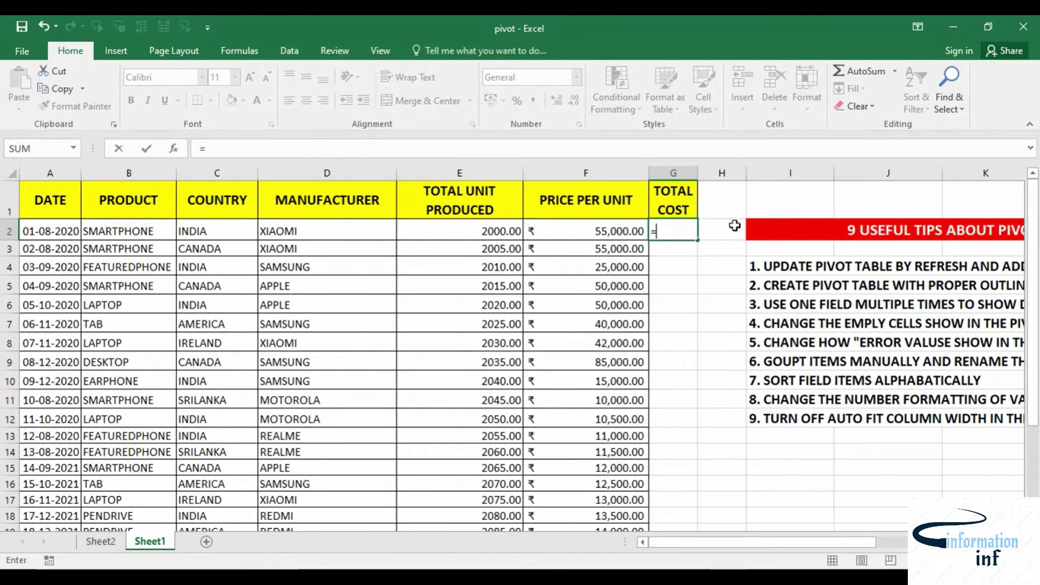
left_click(469, 230)
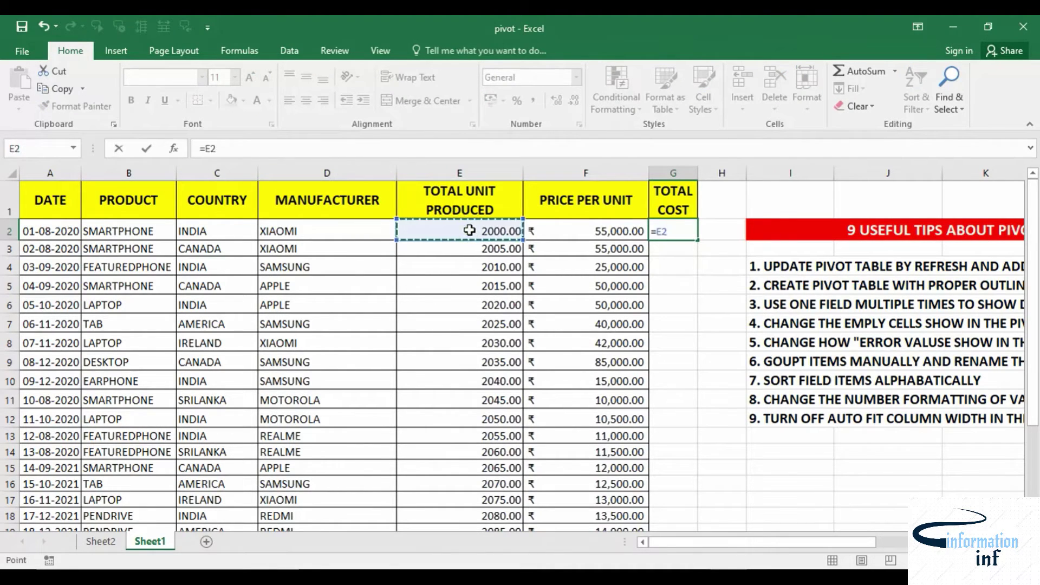
type("*")
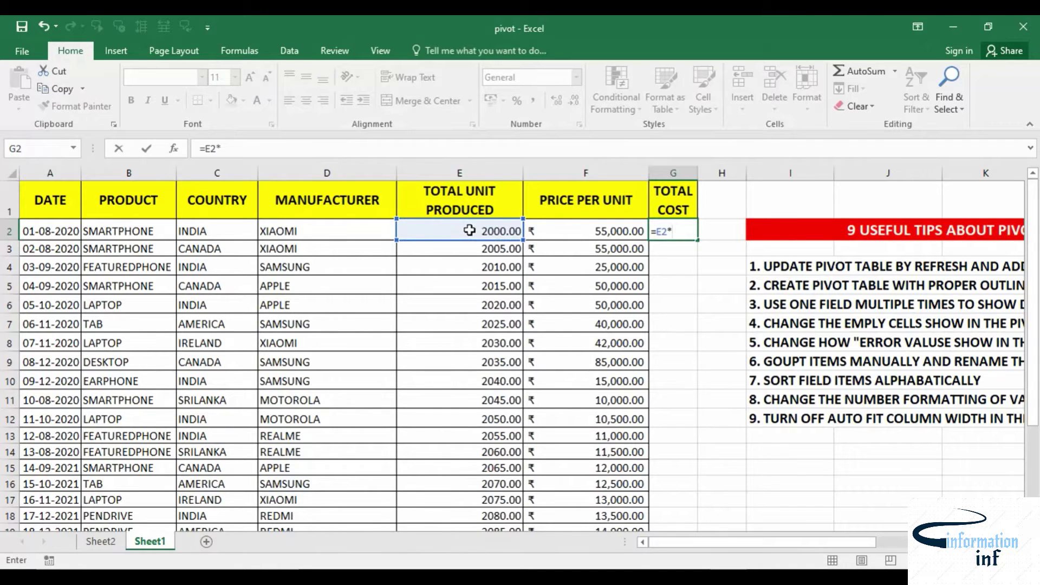
left_click(610, 232)
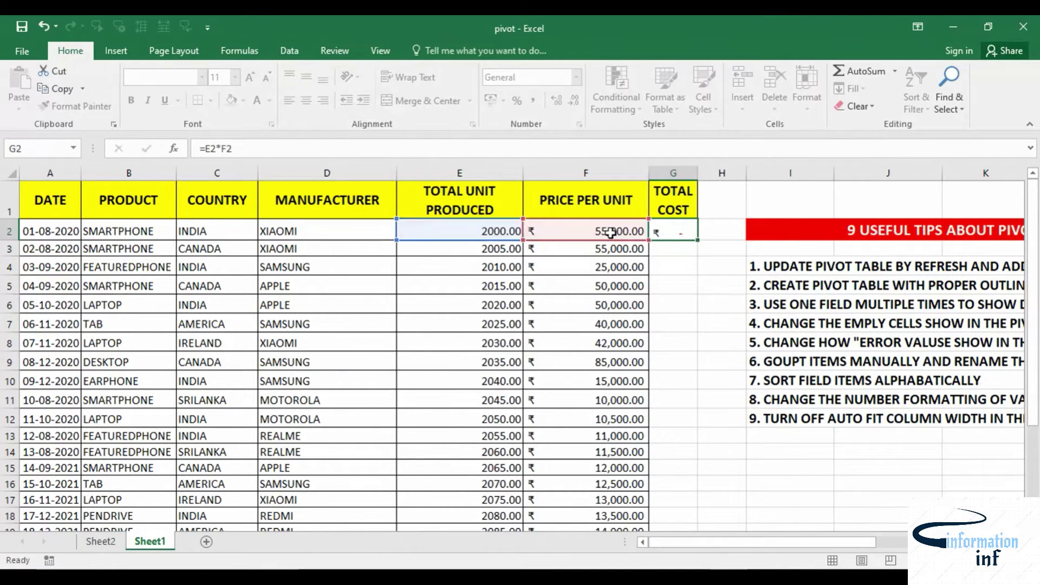
key("Return")
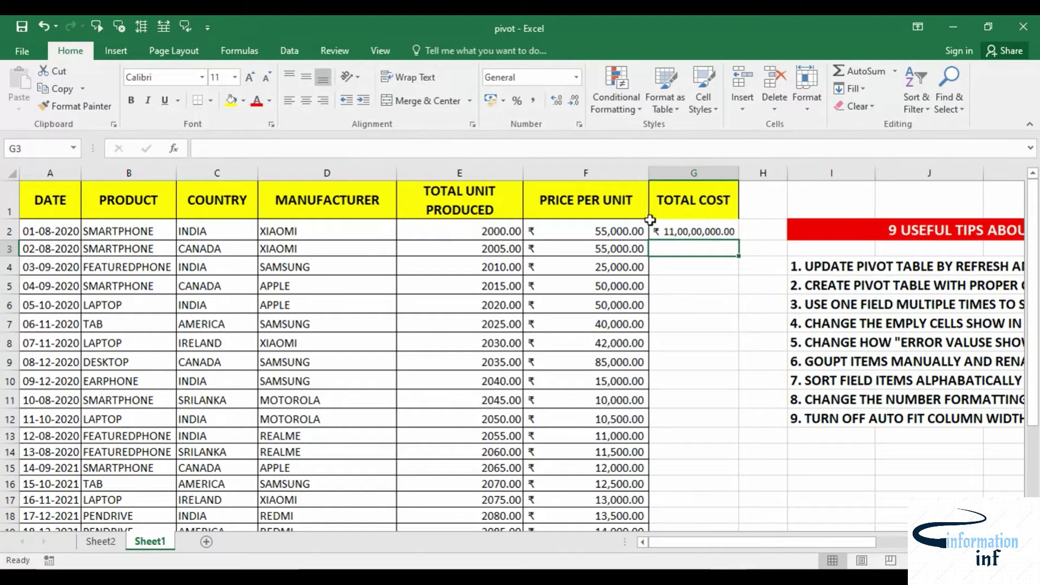
Fill the G2 formula down the TOTAL COST column to row 25 and apply all borders to those cells.
left_click(707, 231)
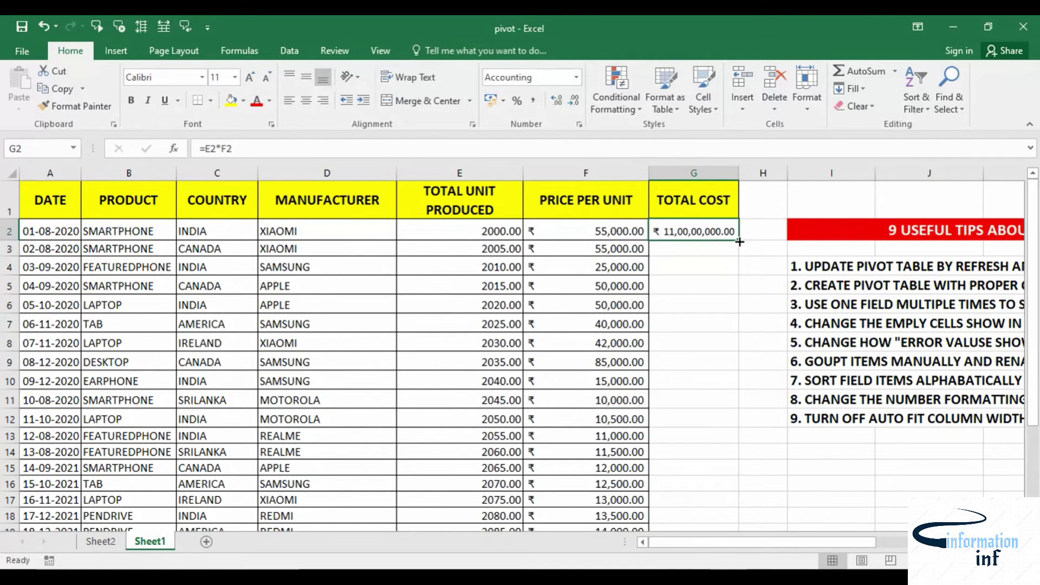
double_click(740, 242)
scroll(696, 375, "down", 4)
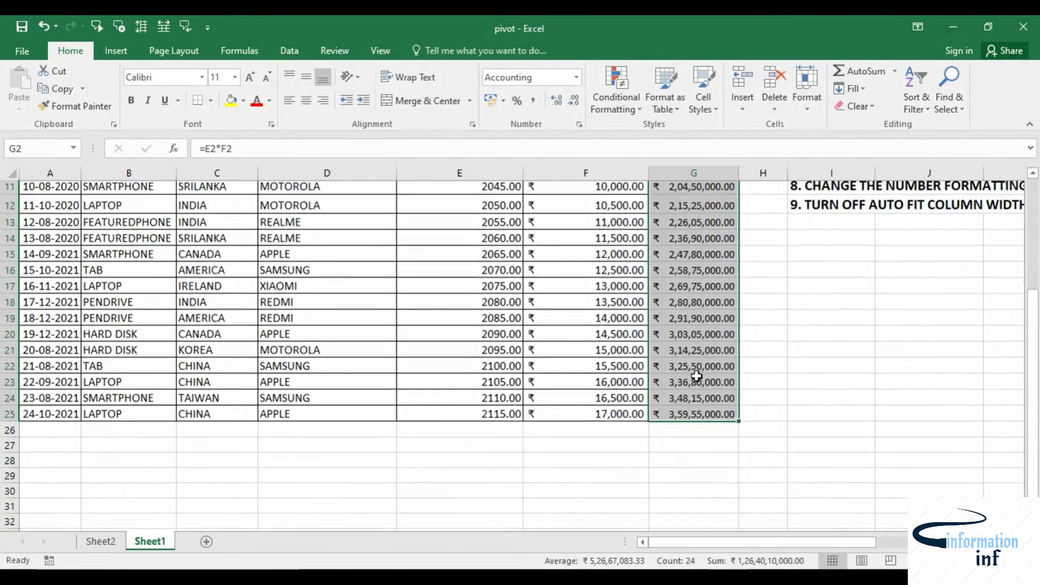
scroll(696, 375, "up", 4)
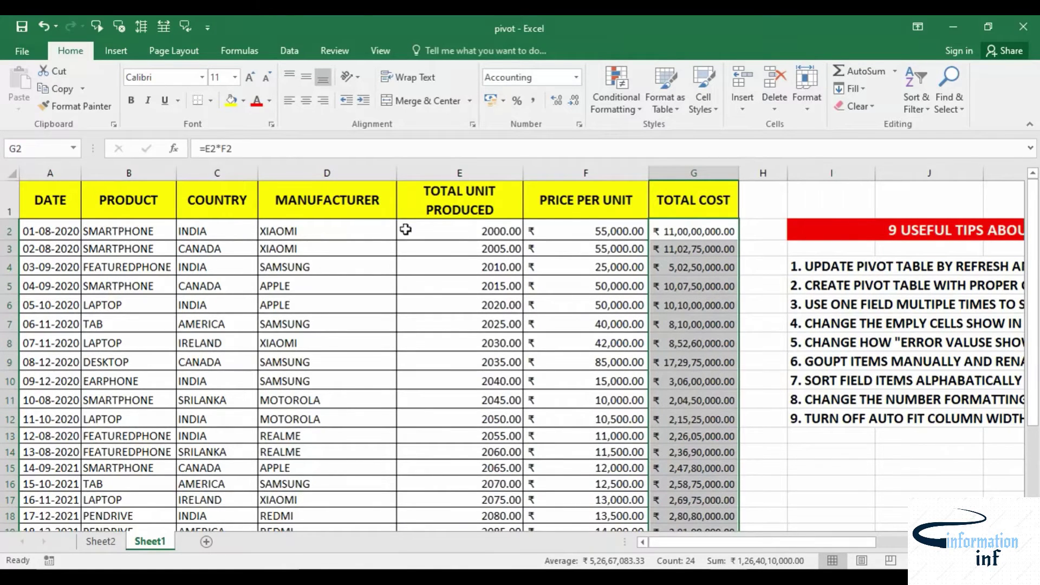
left_click(206, 107)
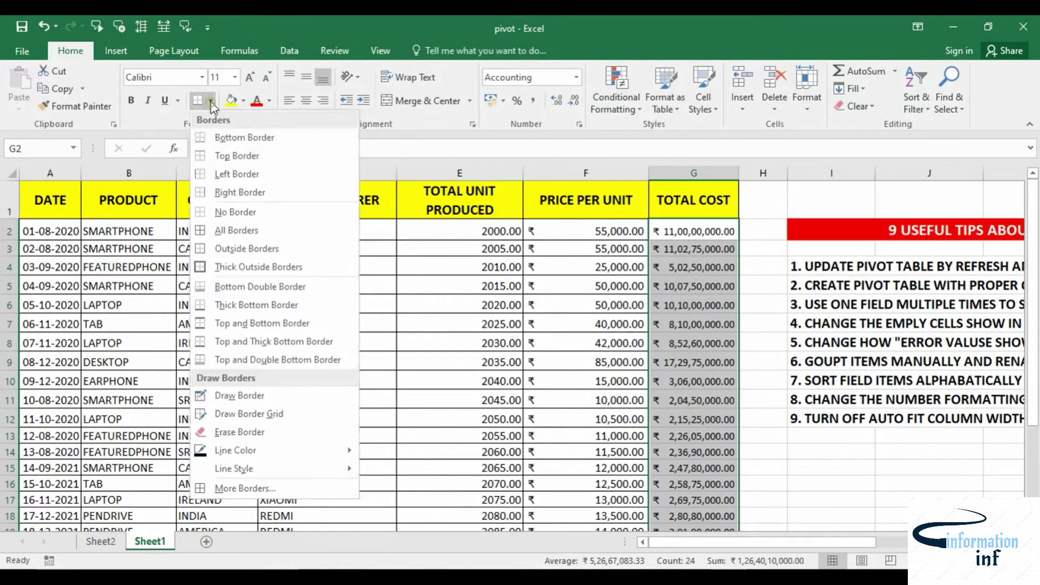
left_click(234, 232)
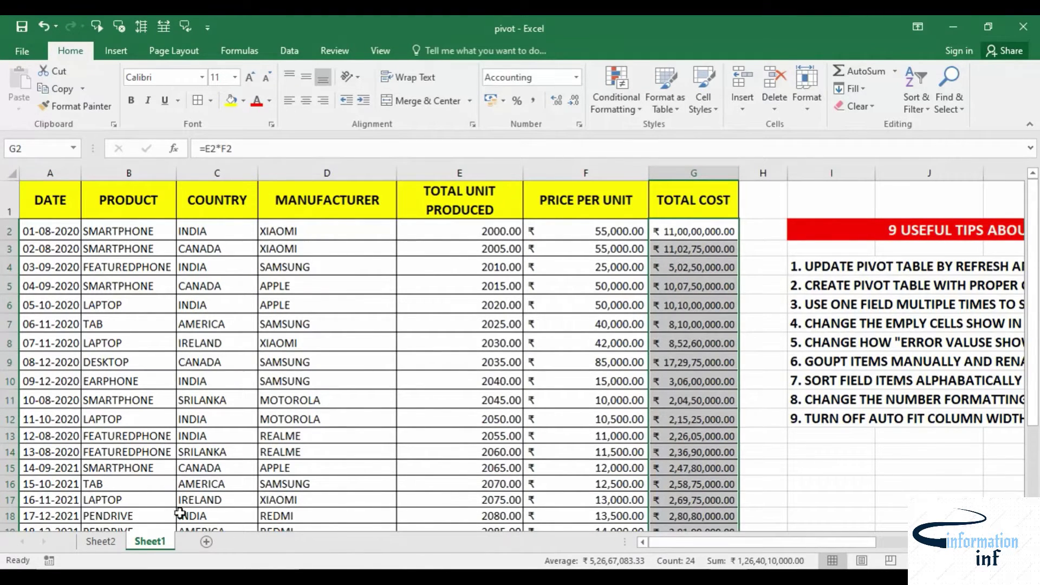
Change the Sheet2 pivot table's data source to Sheet1!$A$1:$G$25 to include the TOTAL COST column, and refresh the pivot table.
left_click(118, 543)
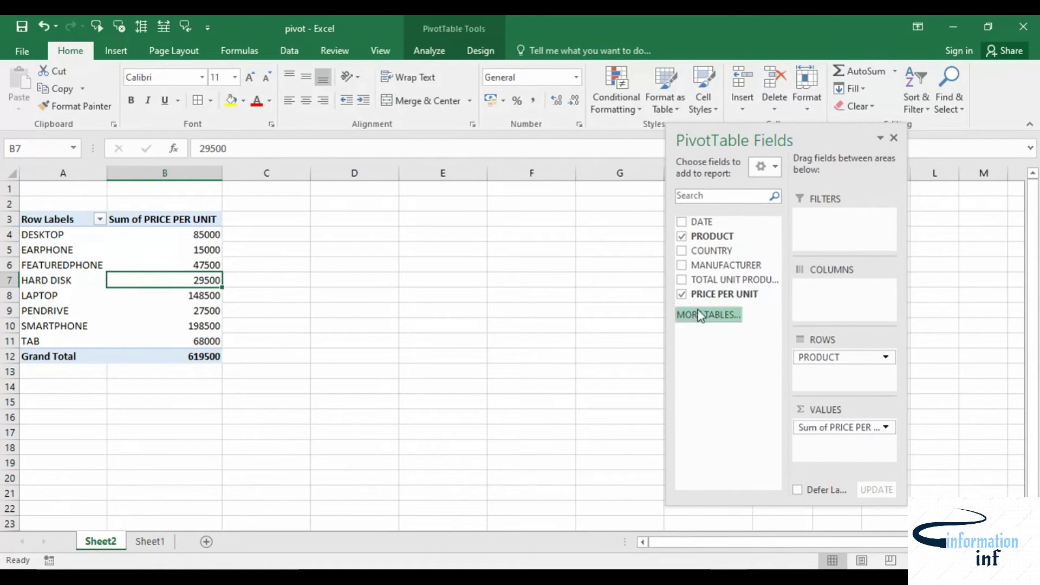
left_click(150, 542)
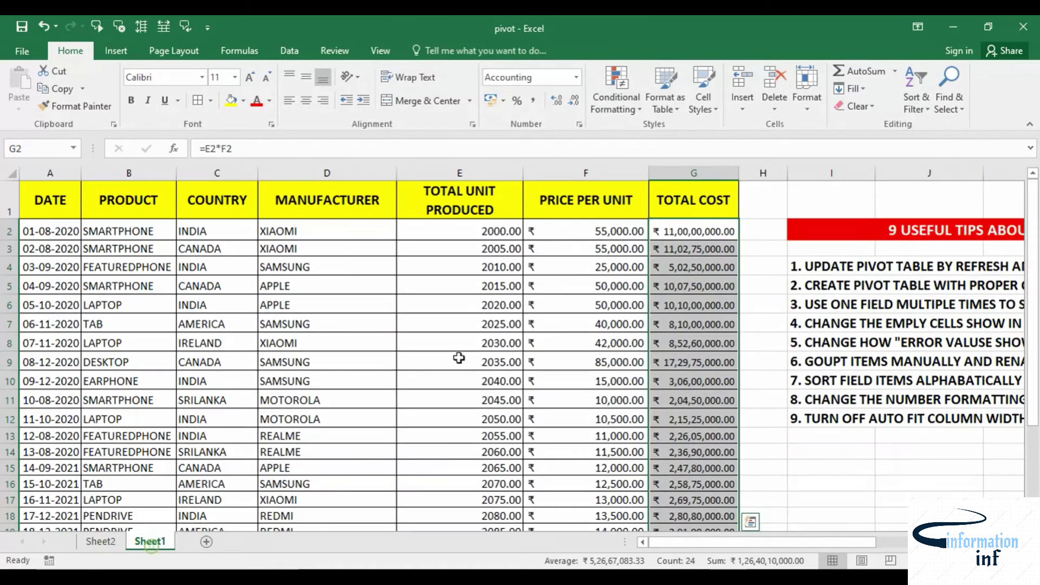
left_click(100, 541)
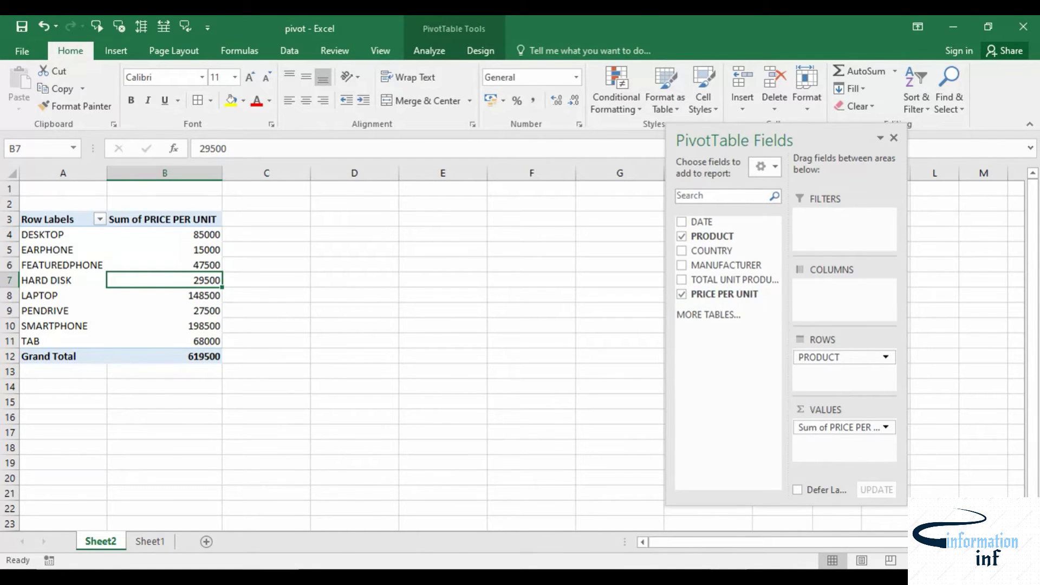
left_click(137, 543)
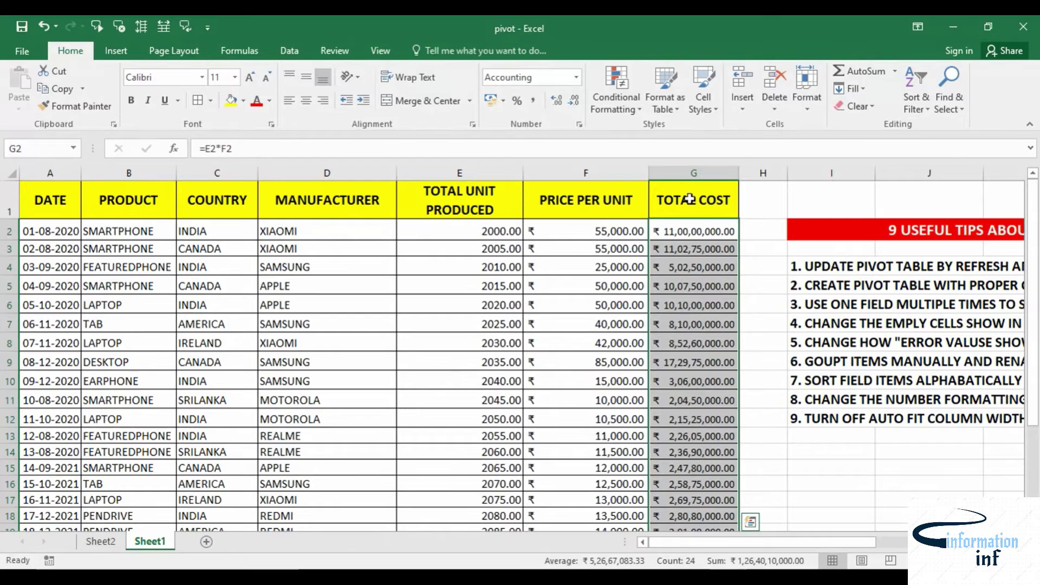
left_click(102, 540)
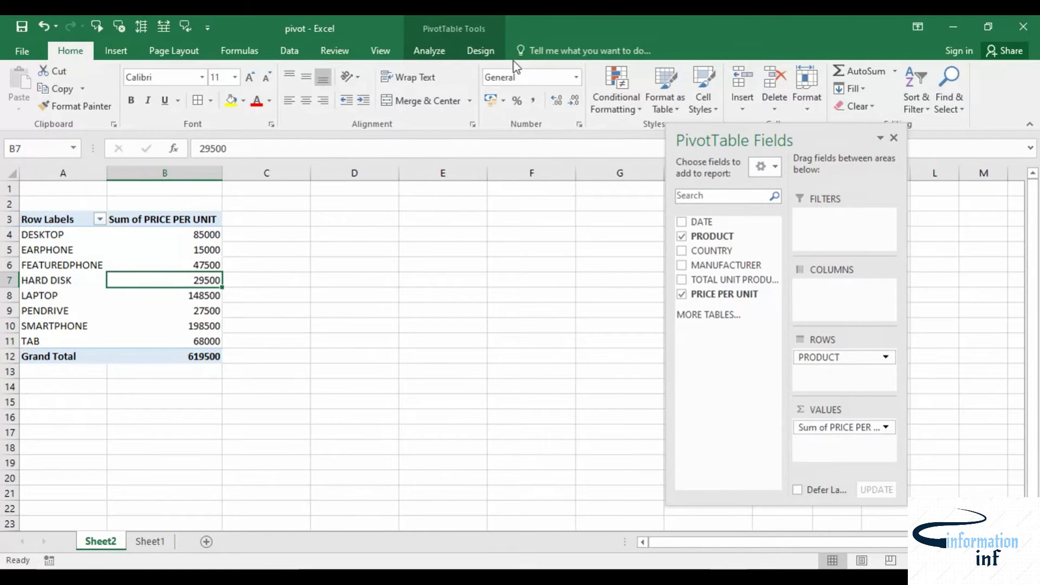
left_click(433, 52)
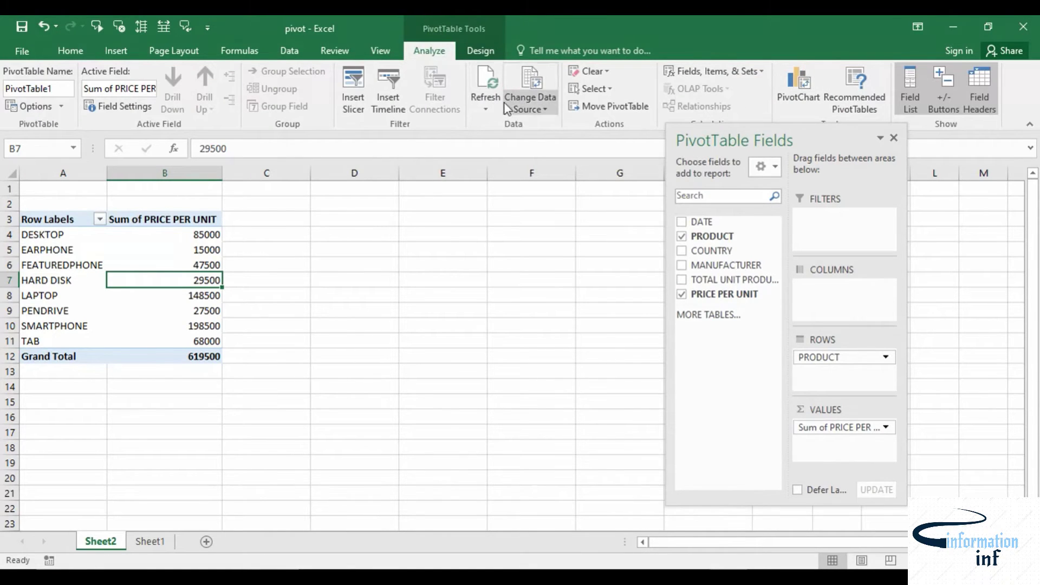
left_click(541, 110)
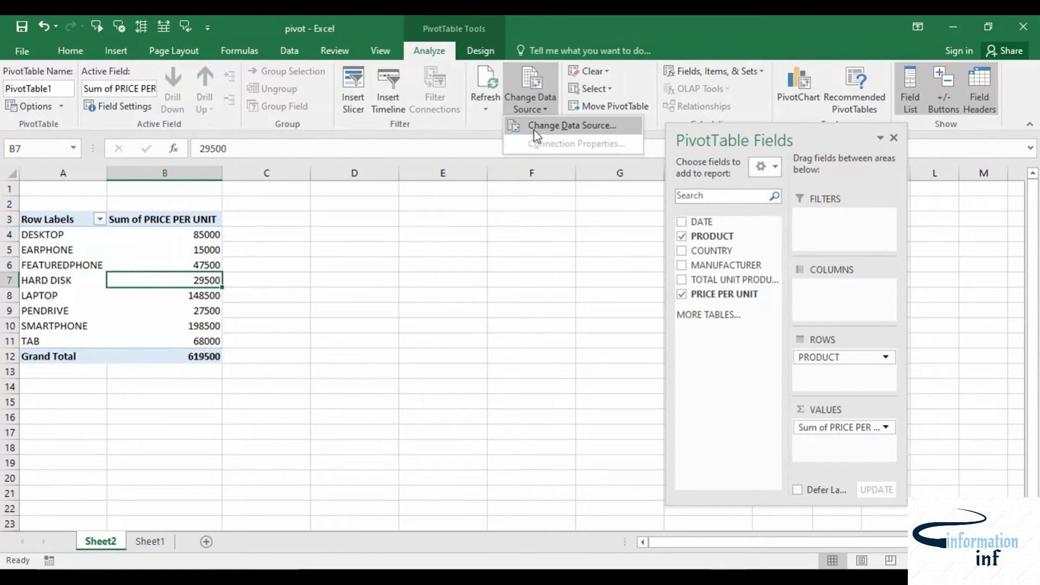
left_click(581, 125)
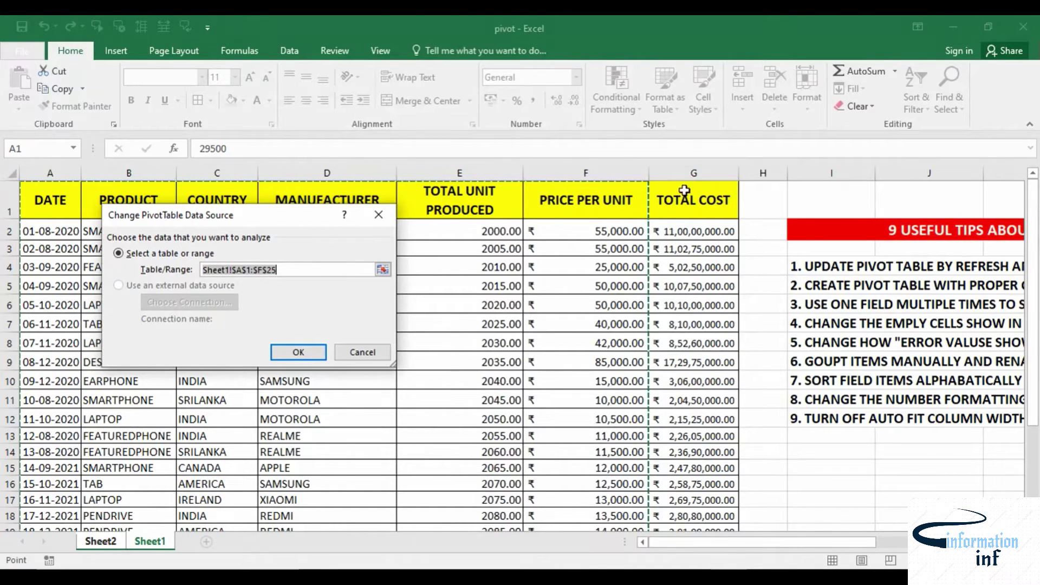
left_click_drag(22, 187, 666, 497)
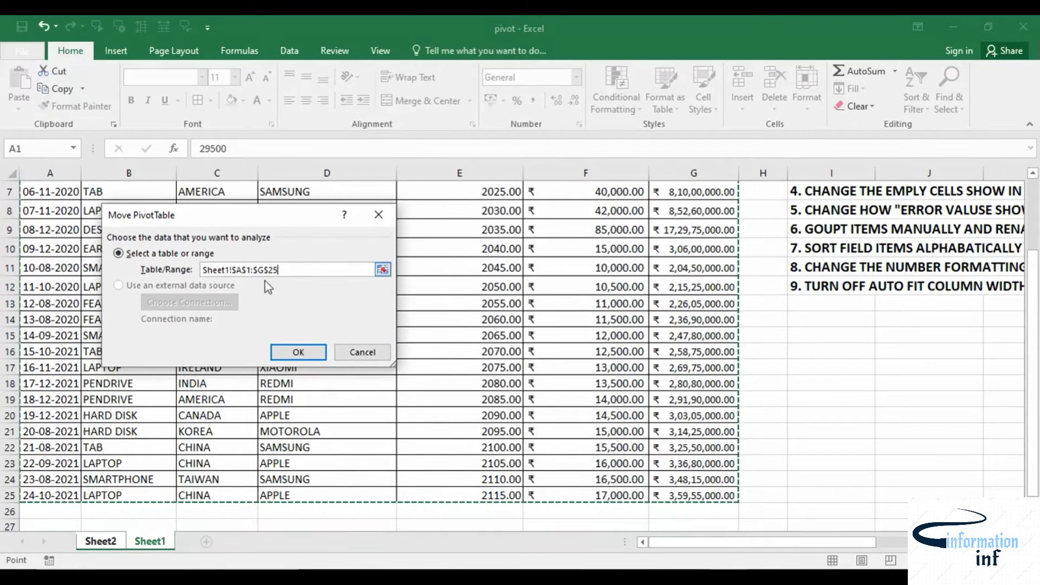
left_click(298, 353)
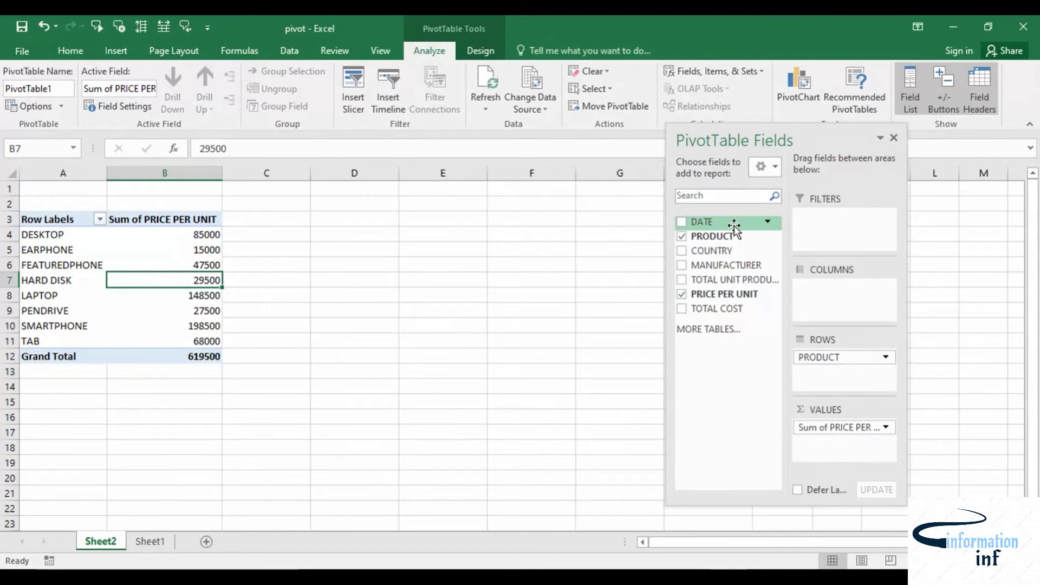
left_click(137, 264)
left_click(486, 76)
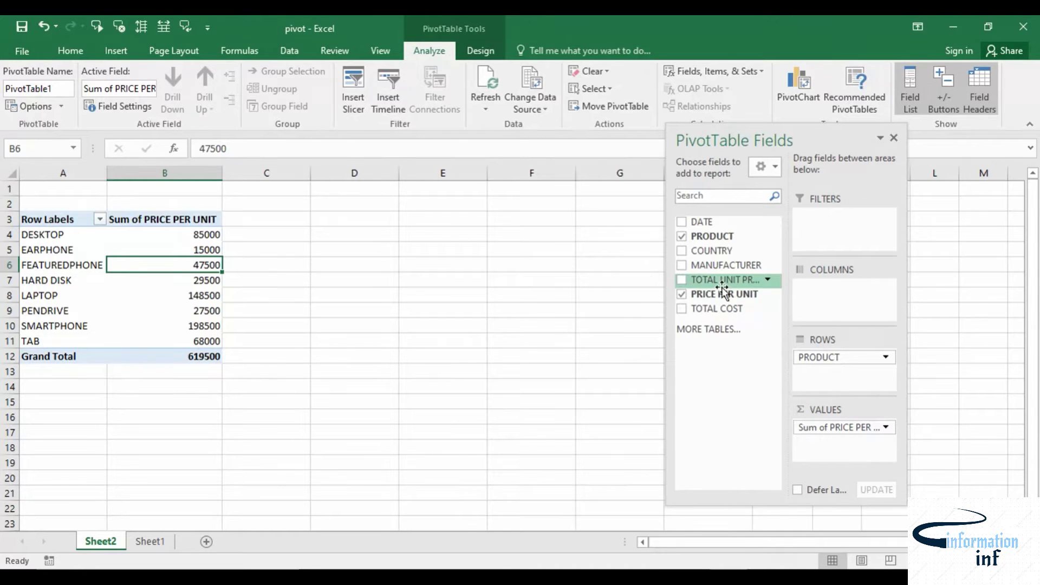
Delete the entire TOTAL COST column G from the source data on Sheet1.
left_click(163, 543)
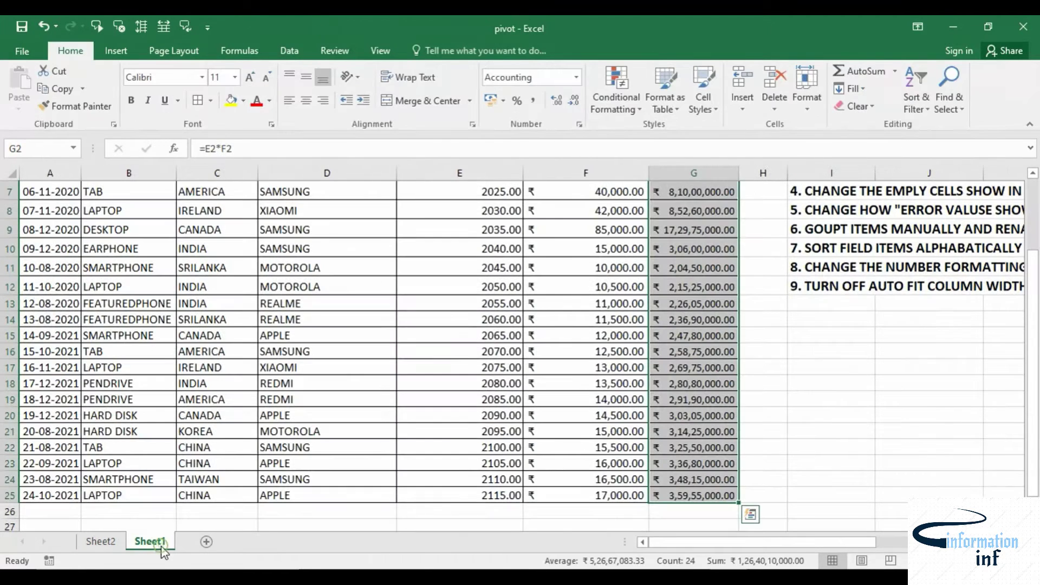
scroll(590, 302, "up", 2)
left_click(704, 173)
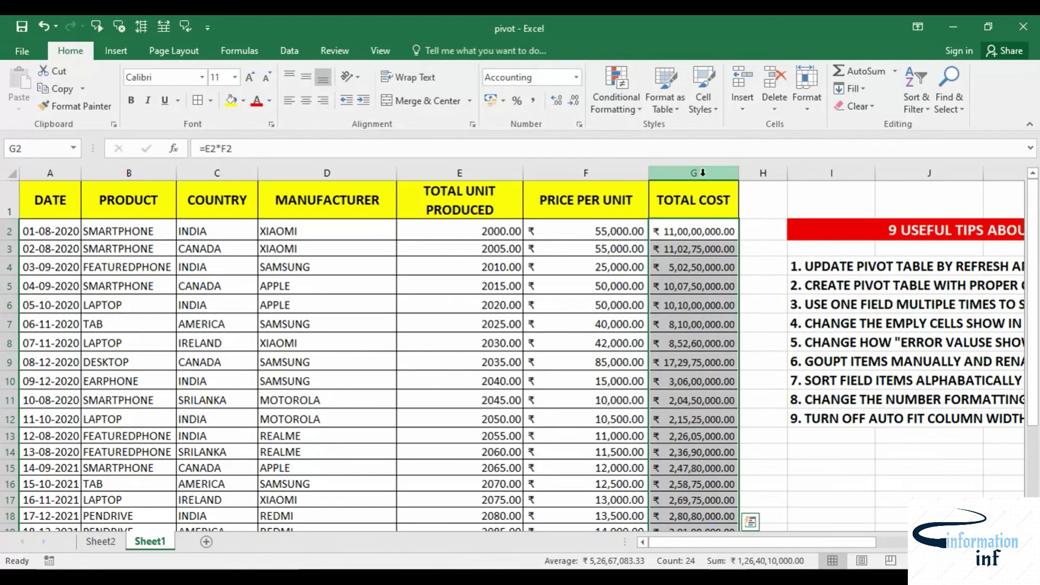
right_click(705, 175)
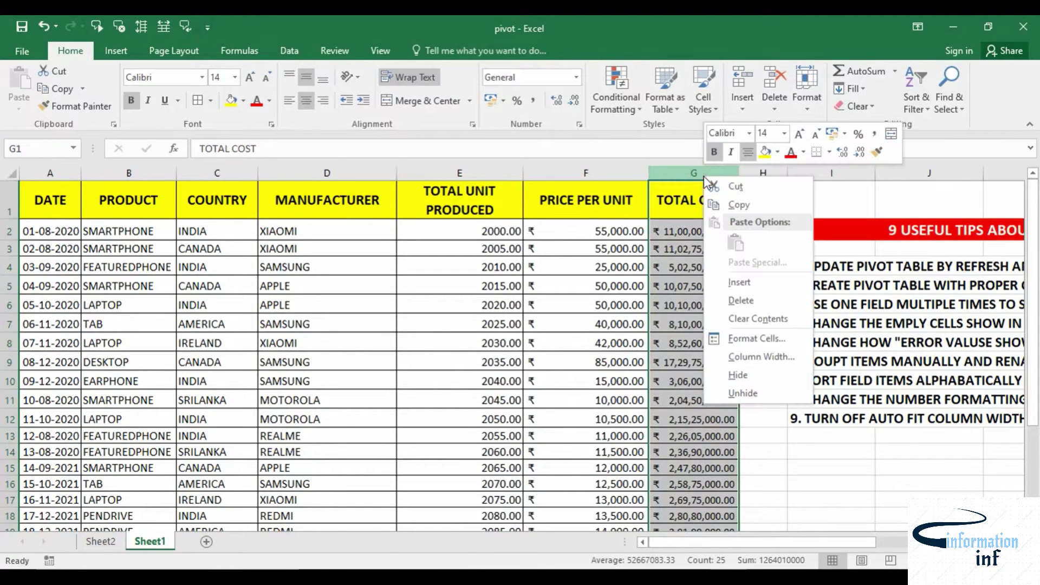
left_click(740, 301)
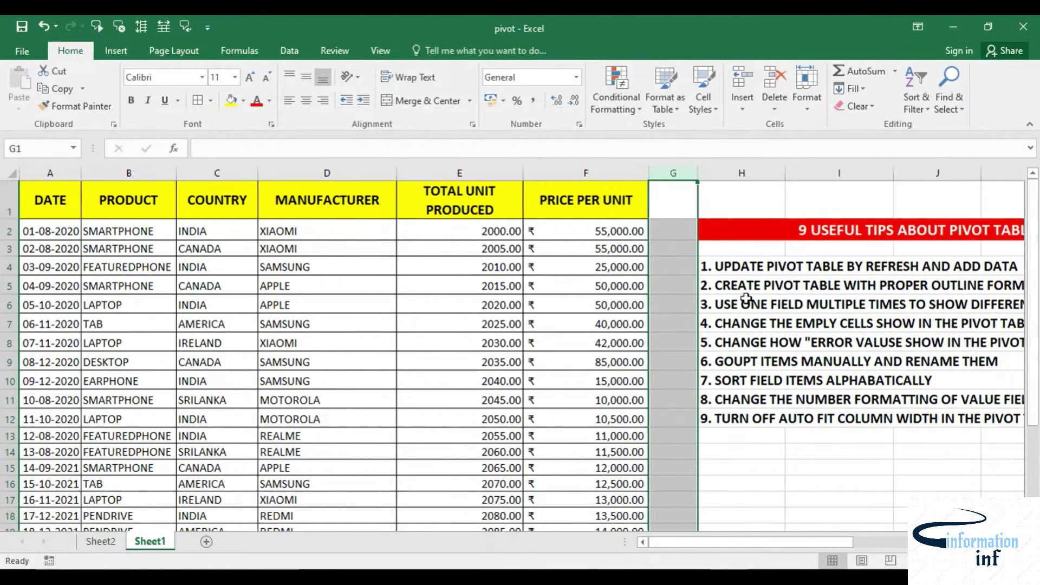
left_click(587, 279)
Reapply the Sheet2 pivot table's data source and refresh it to drop the deleted TOTAL COST field, checking against Sheet1.
left_click(97, 541)
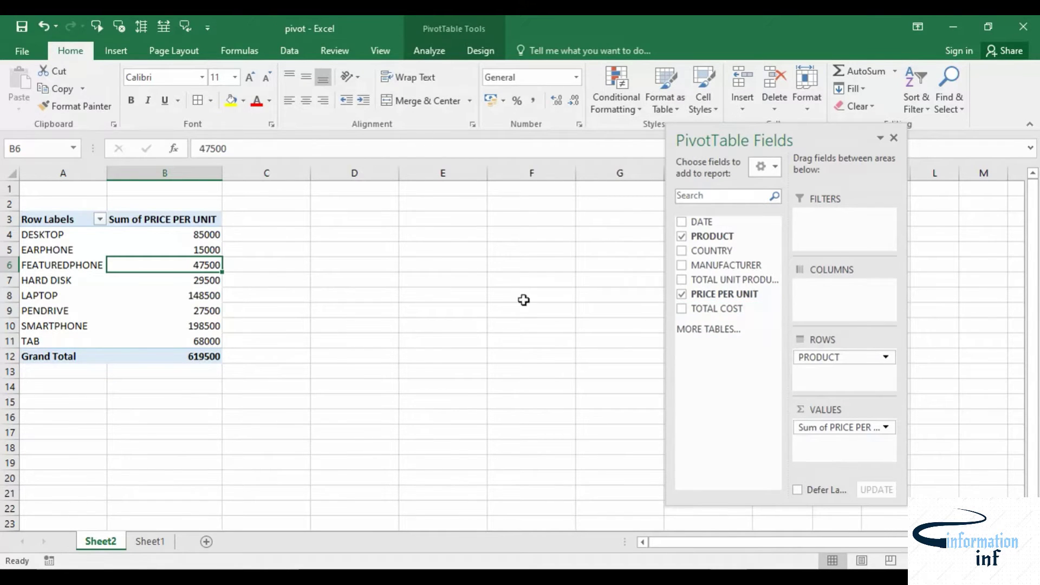
left_click(446, 56)
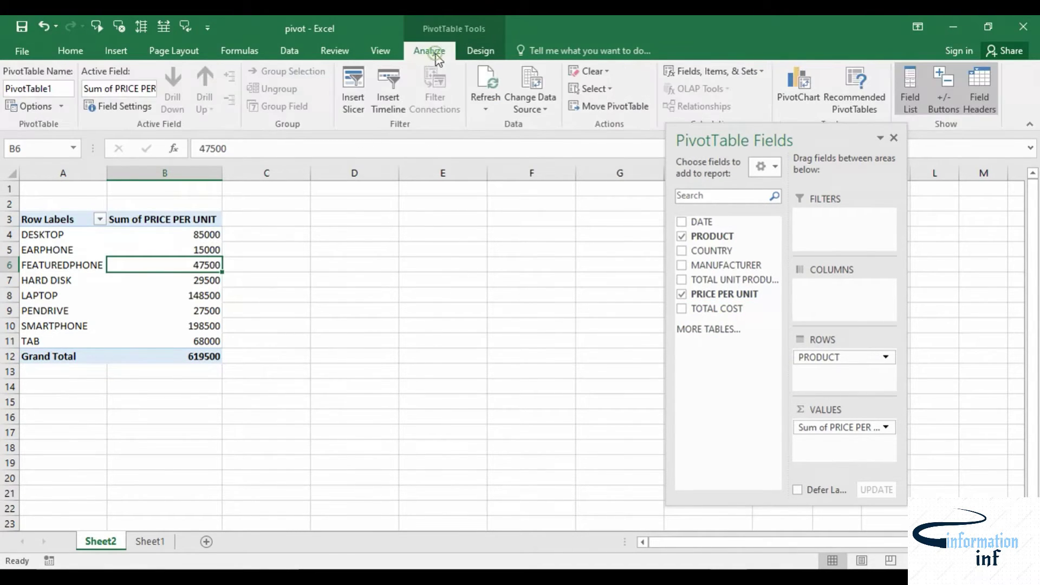
left_click(528, 105)
left_click(550, 126)
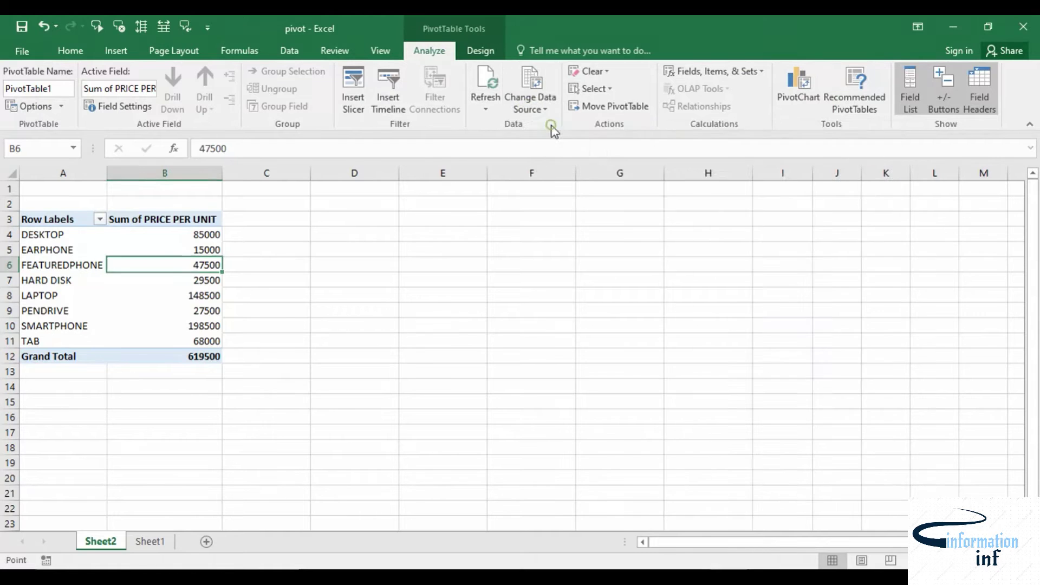
left_click(299, 352)
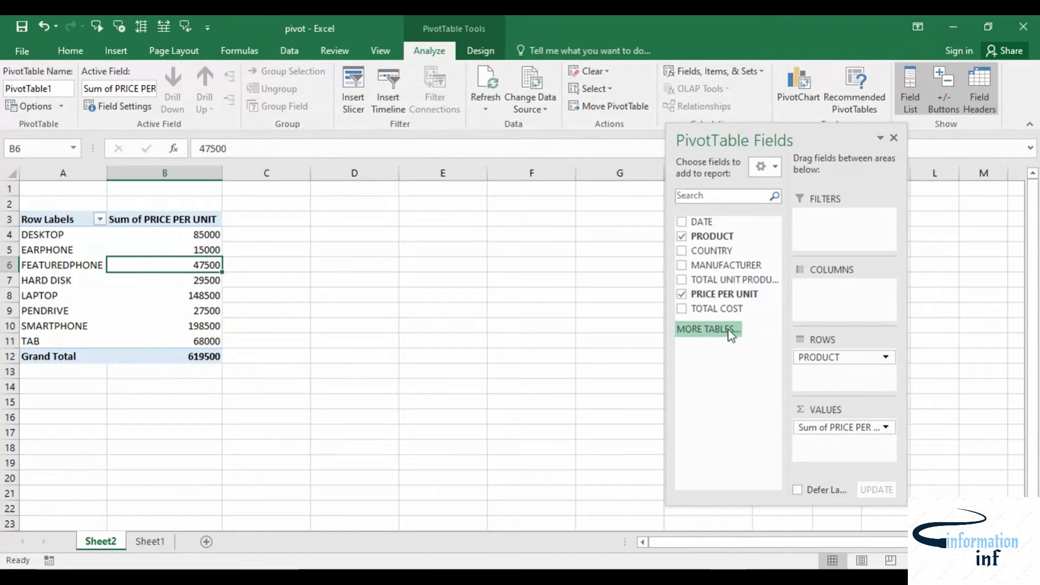
left_click(484, 88)
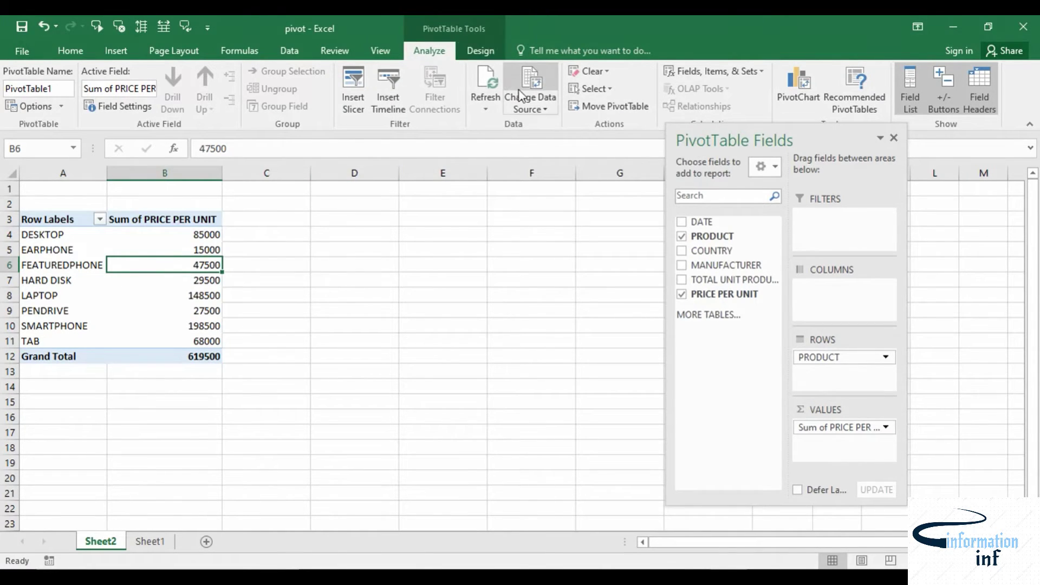
left_click(145, 539)
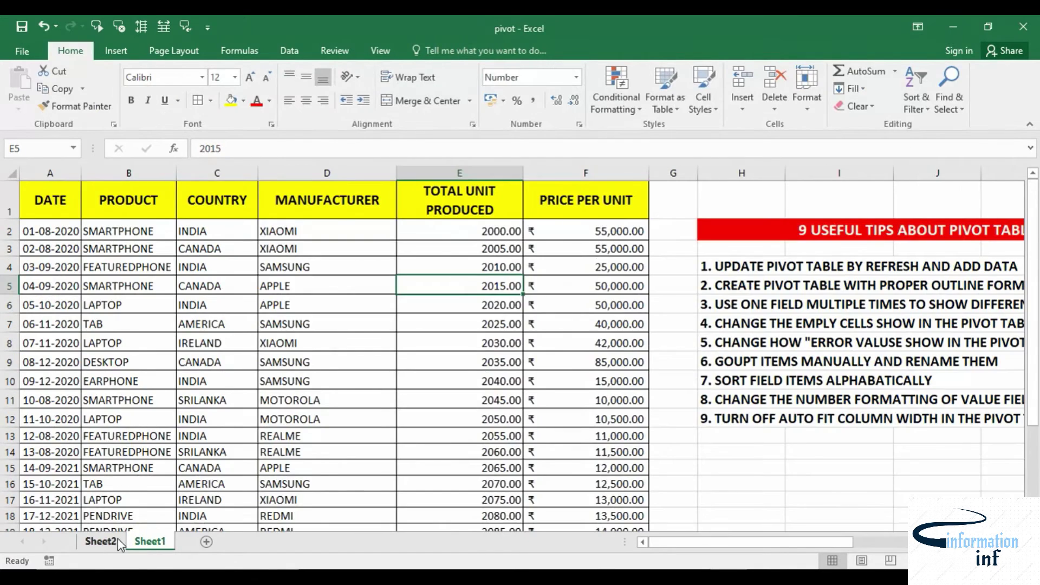
left_click(116, 540)
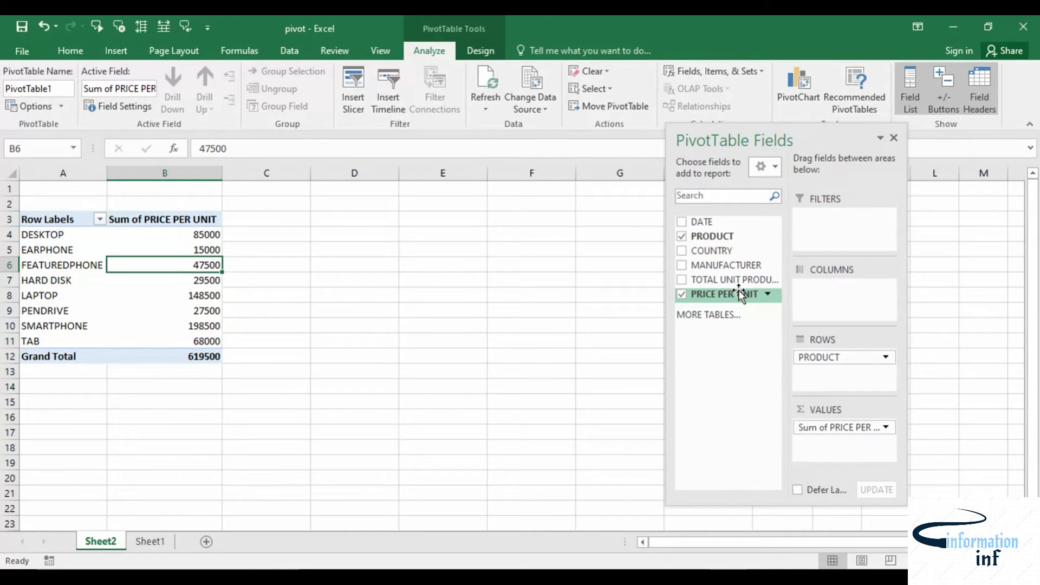
Enable refreshing data when opening the file in the Sheet2 pivot table's options.
right_click(134, 277)
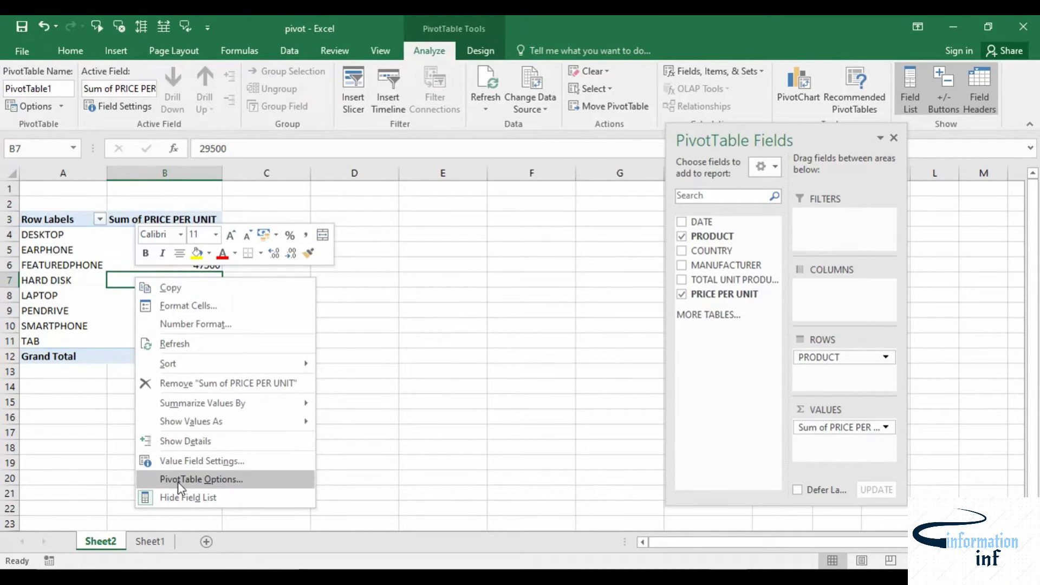
left_click(206, 480)
left_click(284, 264)
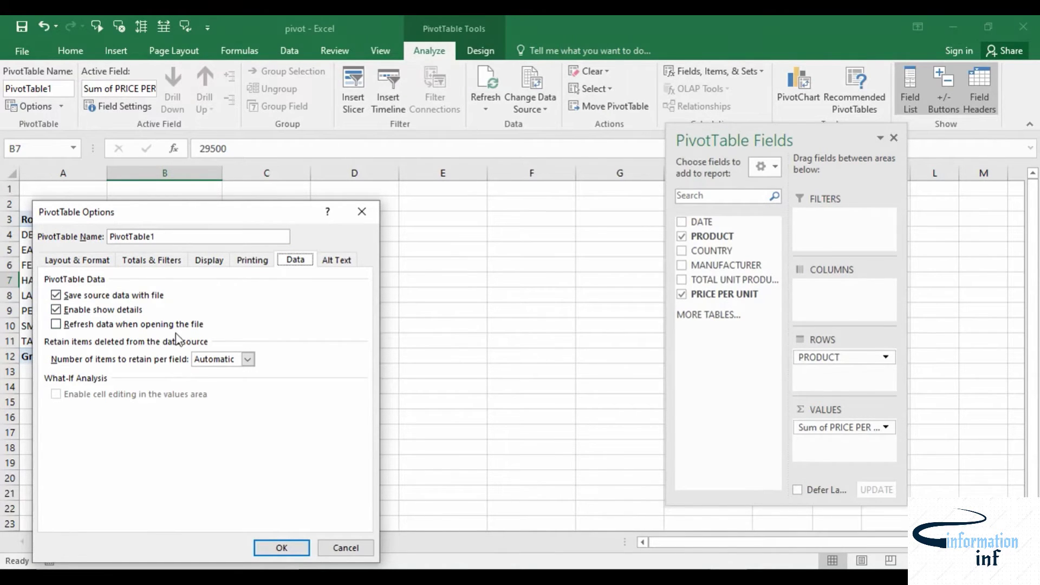
left_click(57, 324)
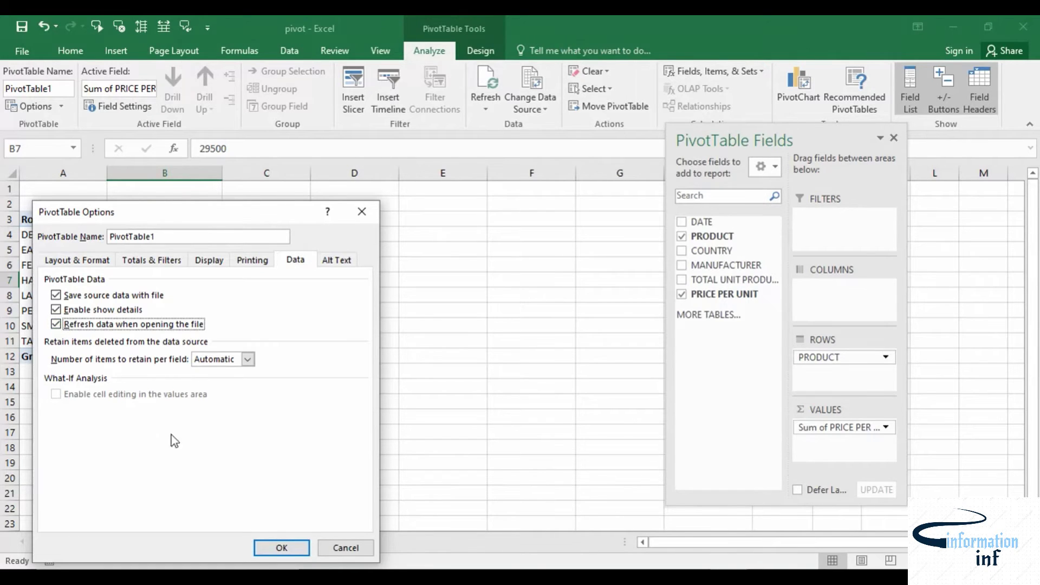
left_click(261, 547)
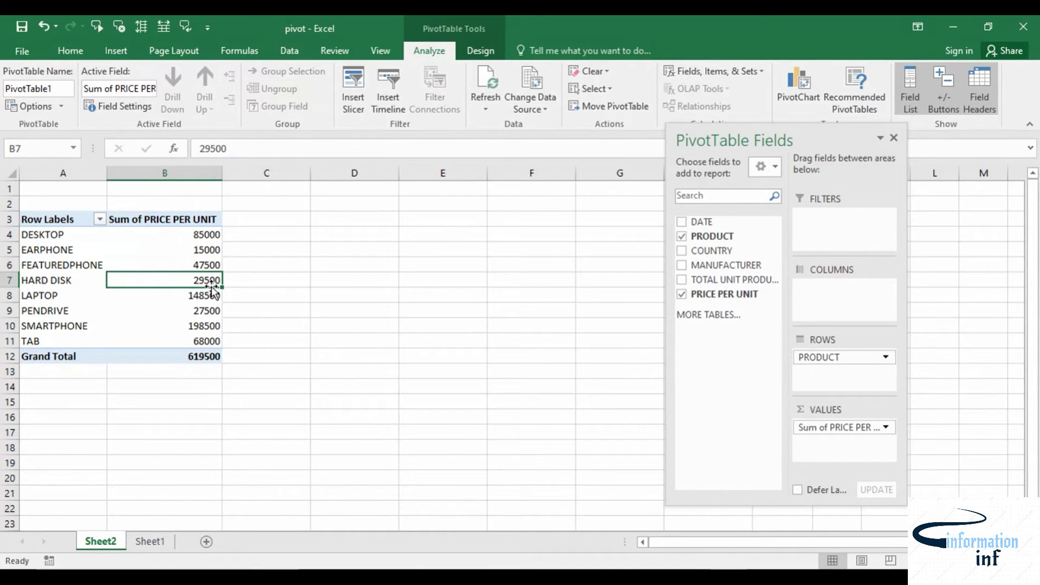
Recheck the data settings in the pivot table's options, keeping refresh on file open enabled.
right_click(149, 276)
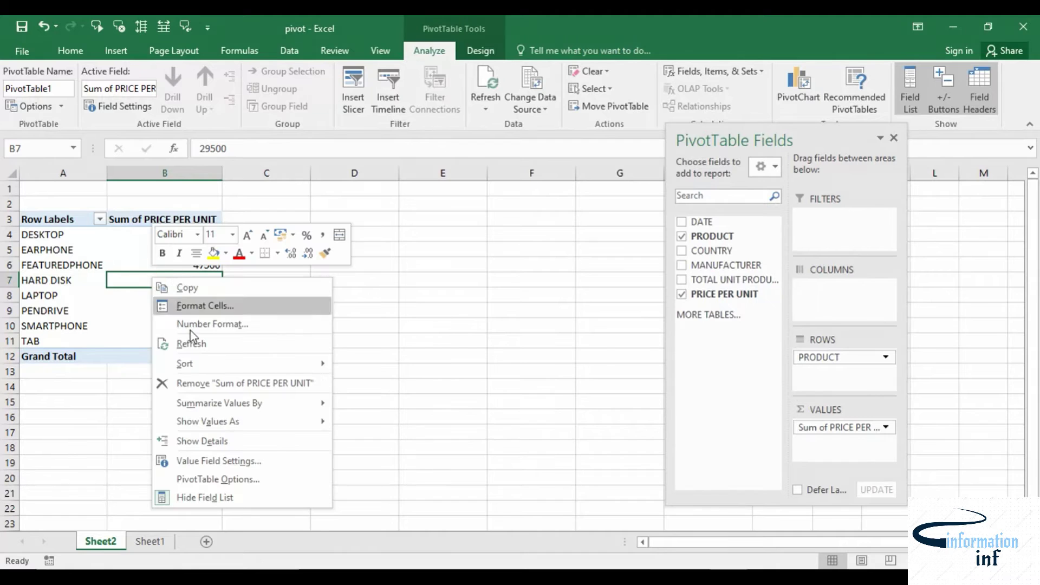
left_click(199, 484)
left_click(283, 262)
left_click(47, 324)
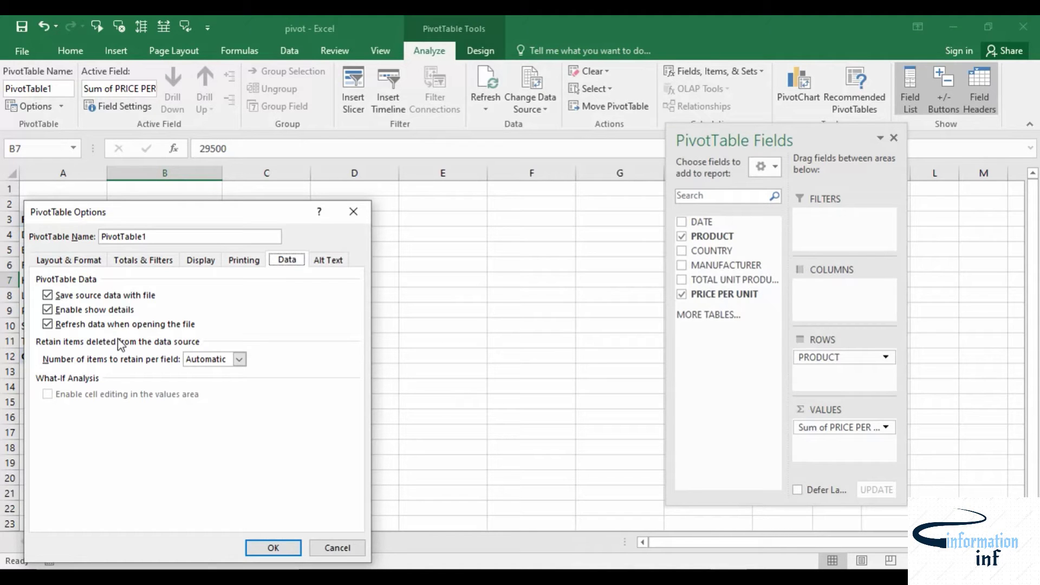
left_click(279, 546)
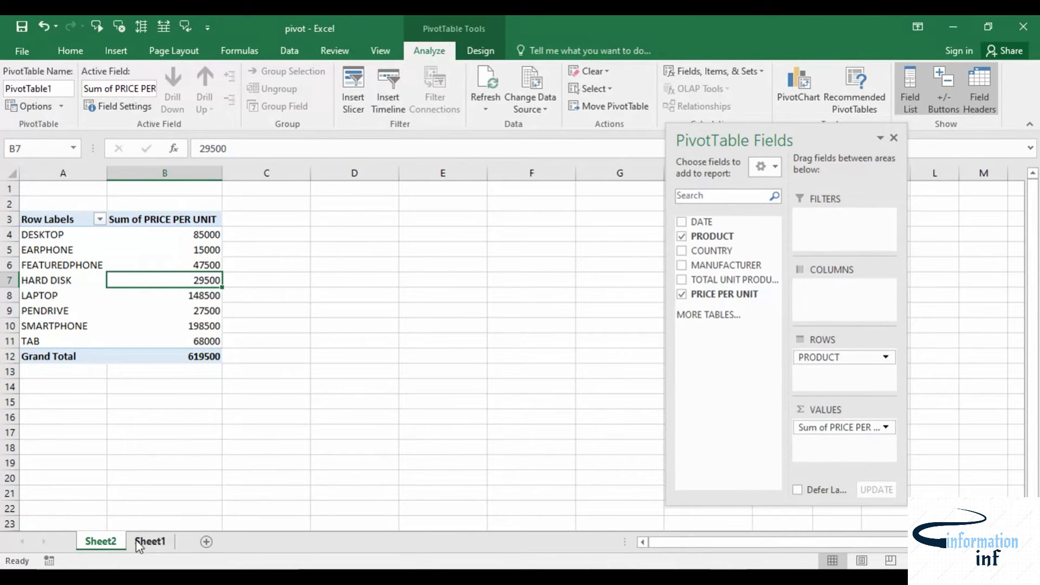
Hide the PivotTable field list and review the list of nine pivot table tips on Sheet1.
left_click(906, 81)
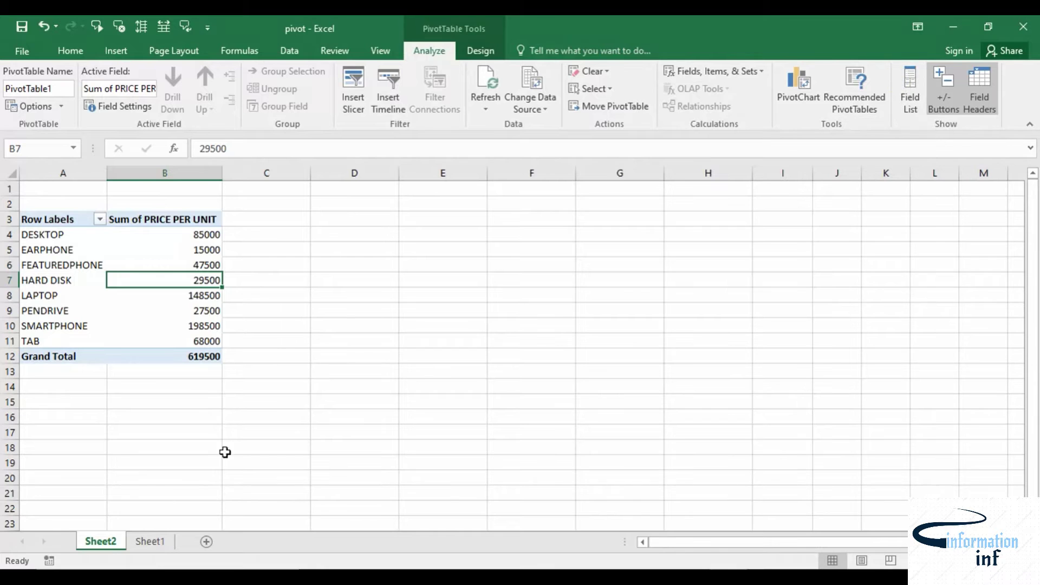
left_click(148, 541)
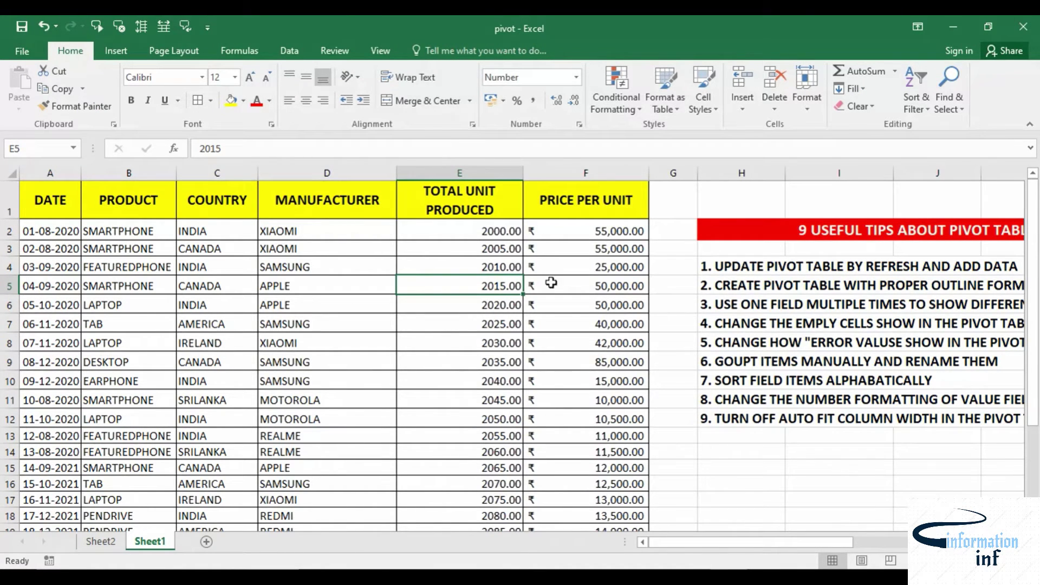
left_click_drag(730, 543, 778, 543)
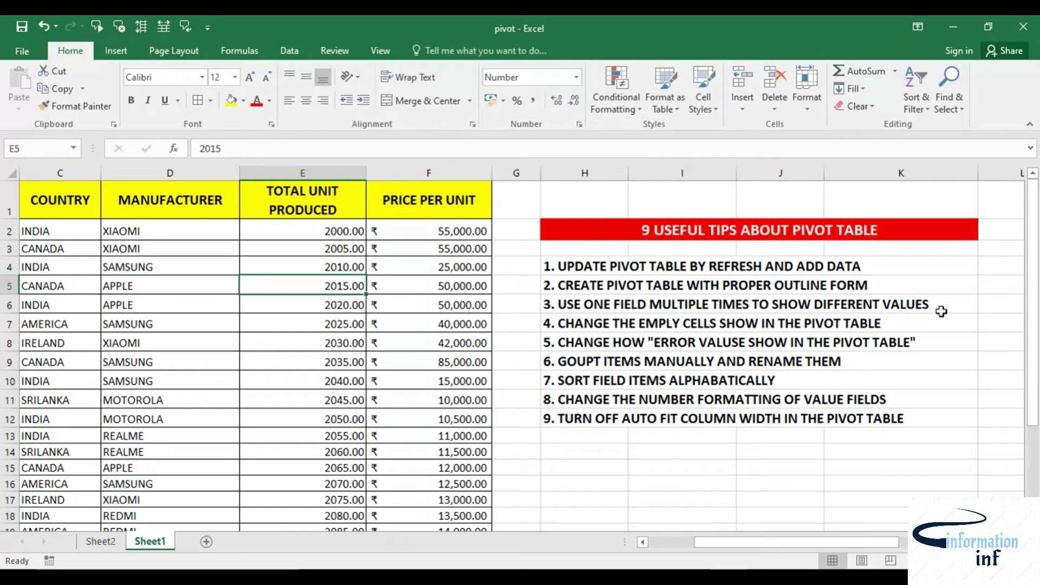
left_click_drag(745, 543, 39, 547)
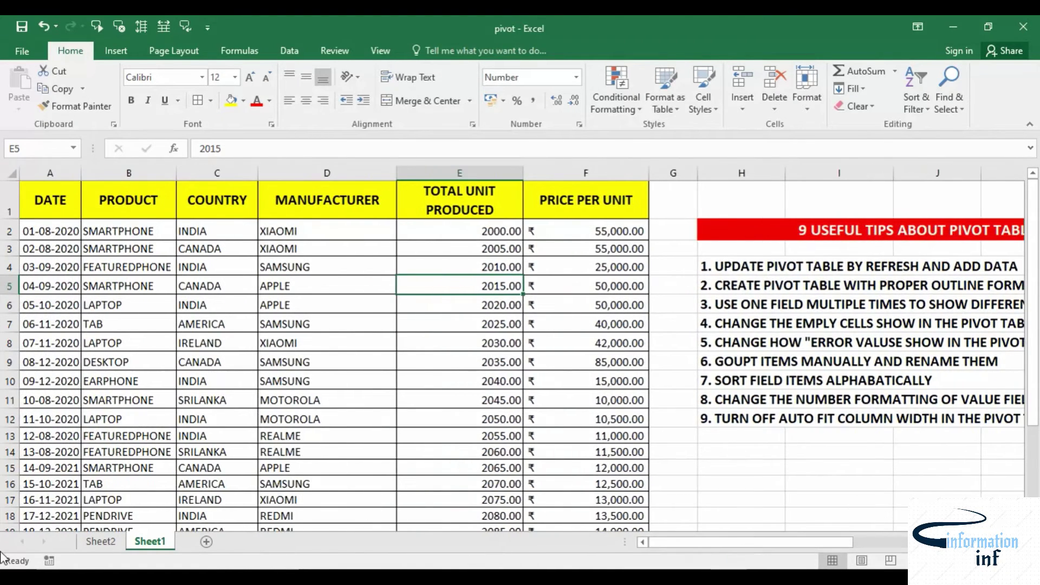
On Sheet2, show the PivotTable field list again and add COUNTRY to the column fields, keeping the list clear of the table.
left_click(103, 542)
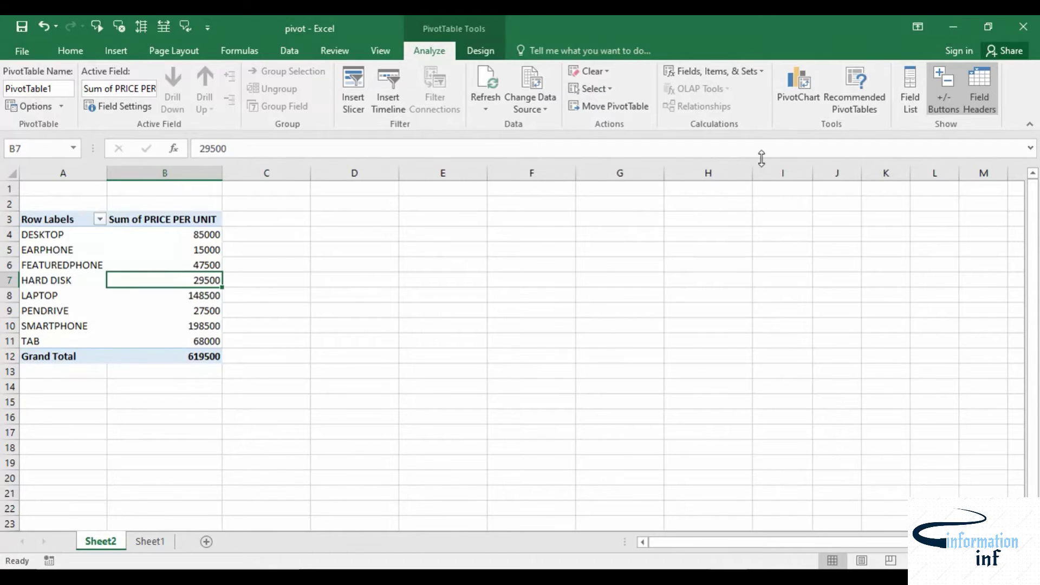
left_click(910, 89)
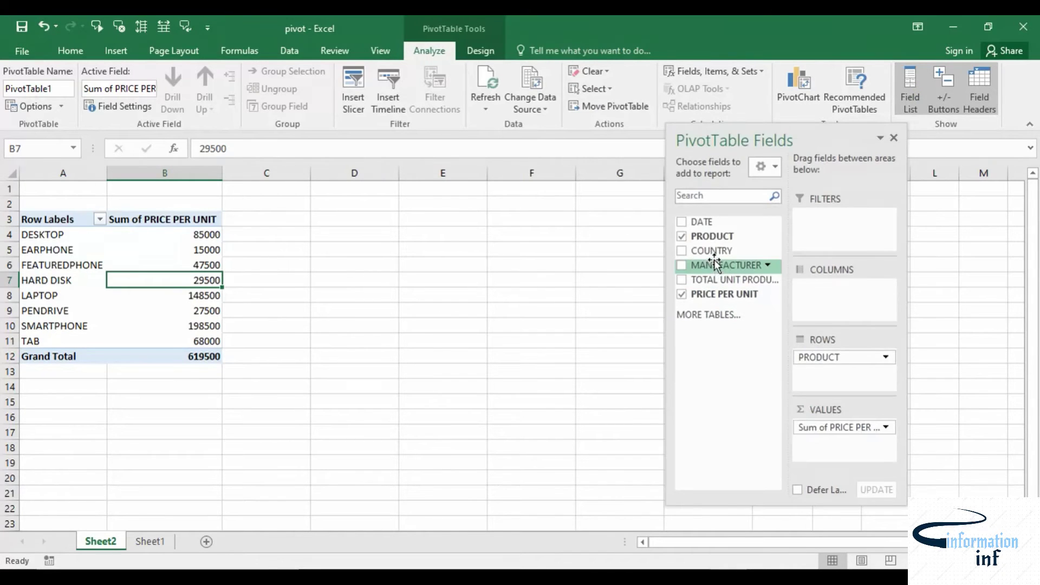
left_click_drag(714, 252, 818, 288)
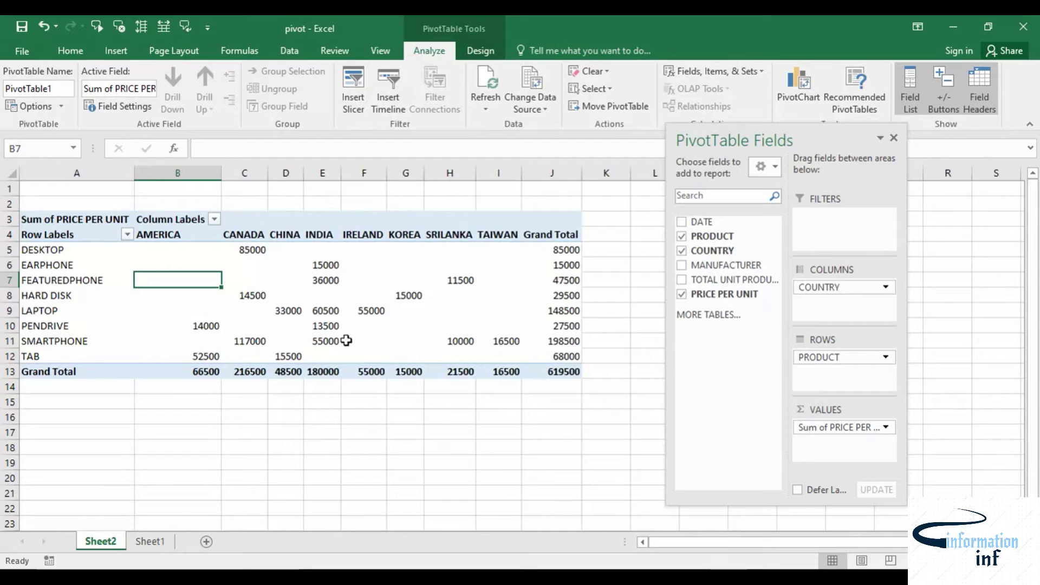
left_click_drag(761, 141, 809, 150)
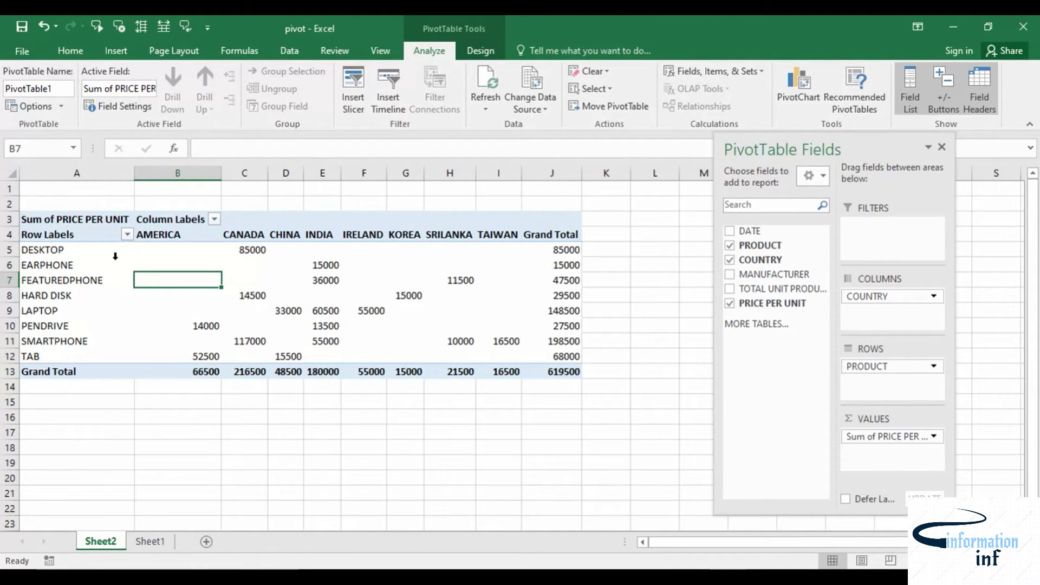
Change the pivot table's report layout to Outline Form.
left_click(481, 52)
left_click(109, 102)
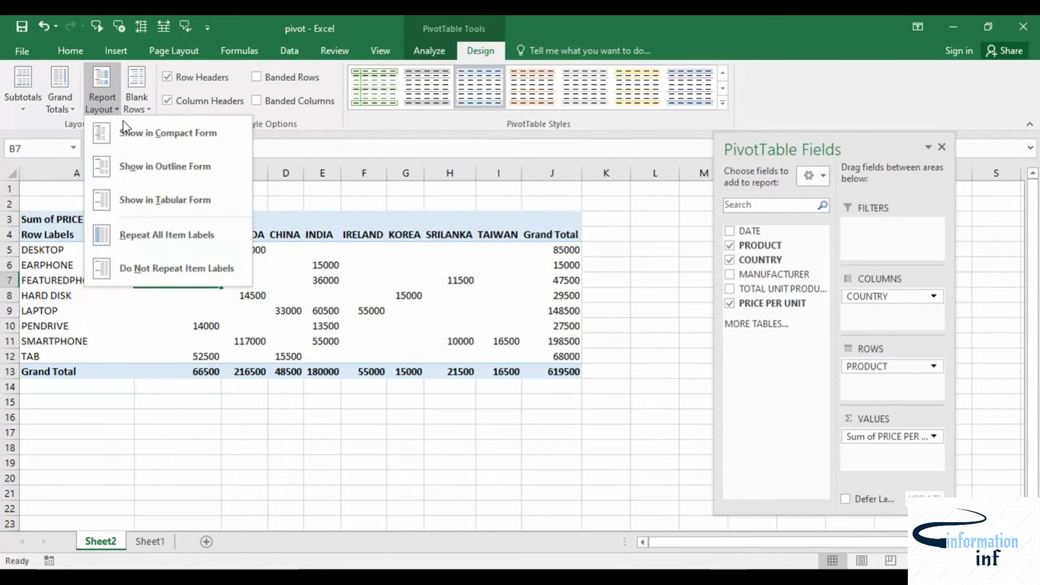
left_click(133, 166)
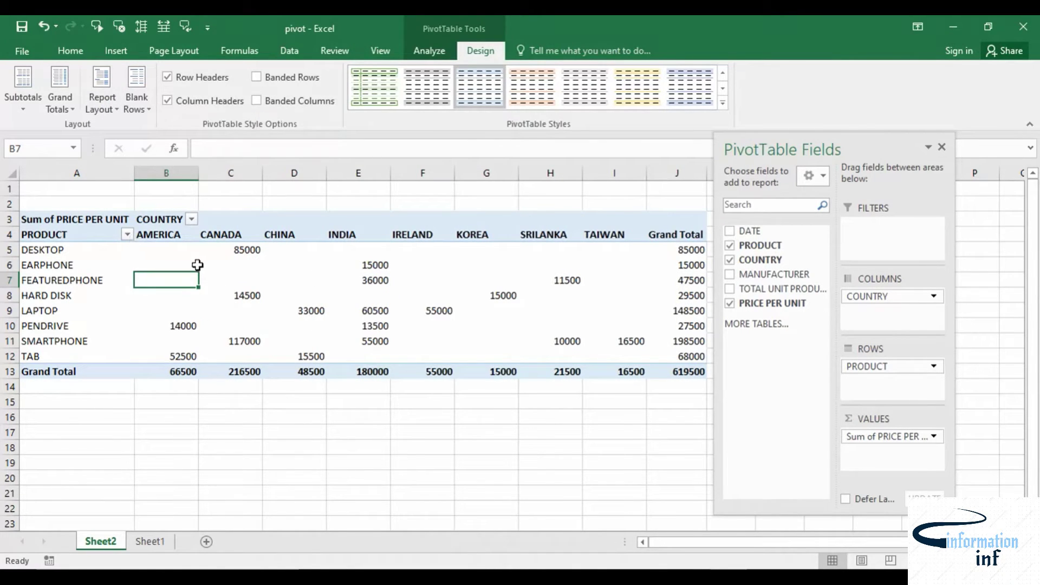
Read the tip about using one field multiple times on Sheet1, and return to the pivot table on Sheet2.
left_click(149, 542)
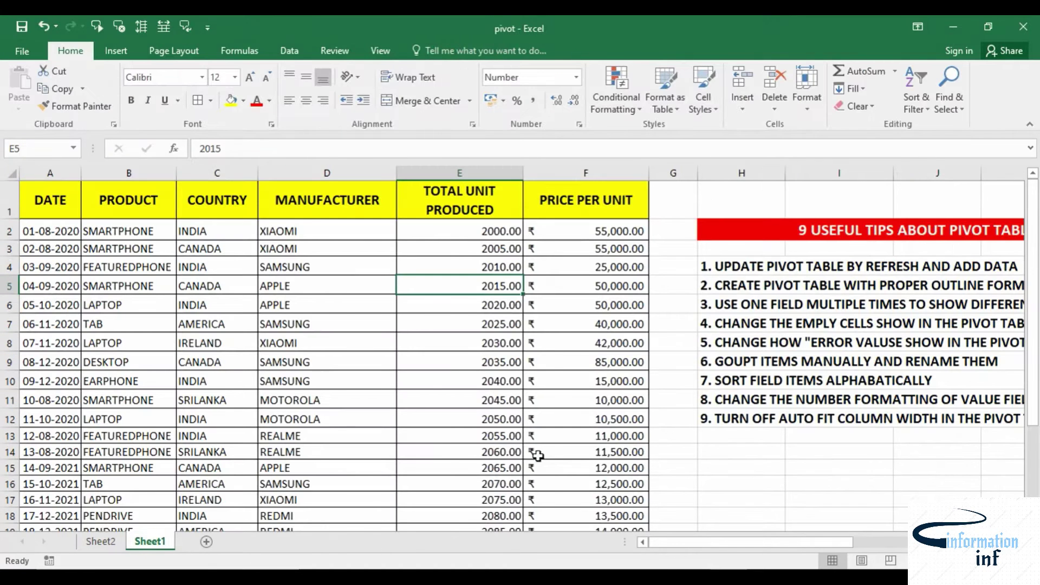
left_click_drag(748, 542, 794, 542)
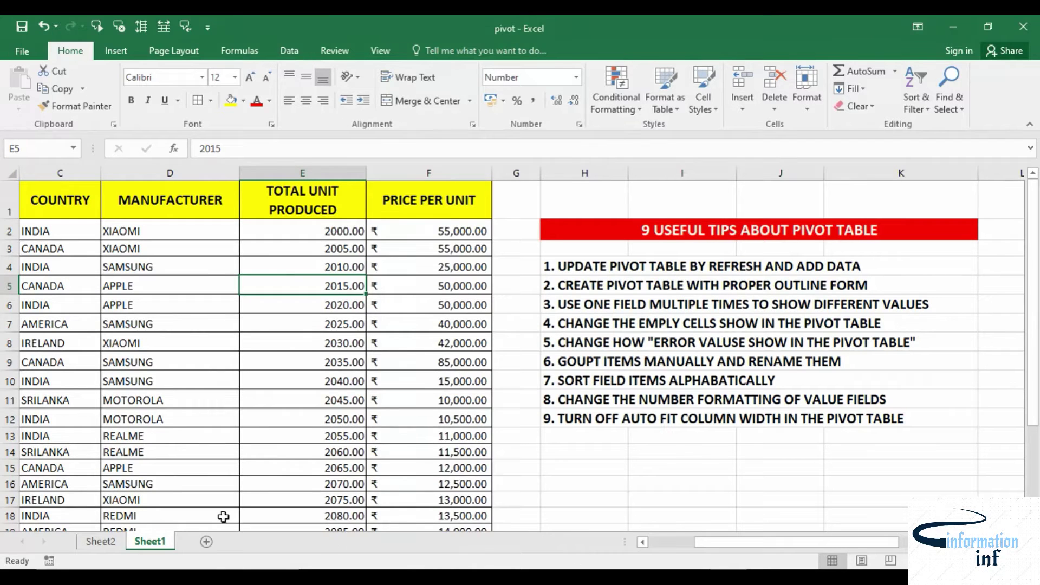
left_click(101, 542)
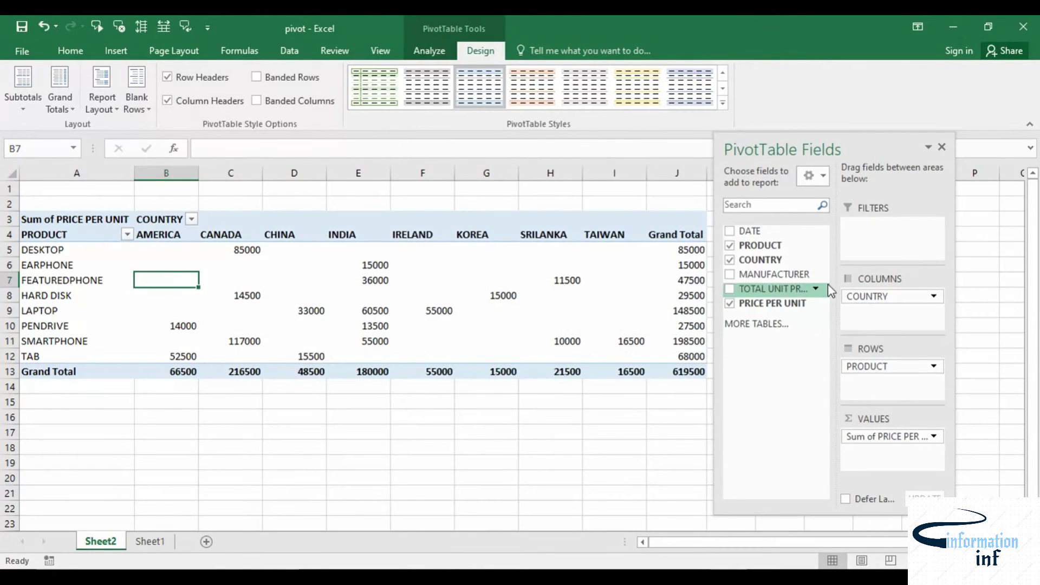
Remove COUNTRY from the column fields and add PRICE PER UNIT to the values a second time.
left_click_drag(874, 299, 761, 290)
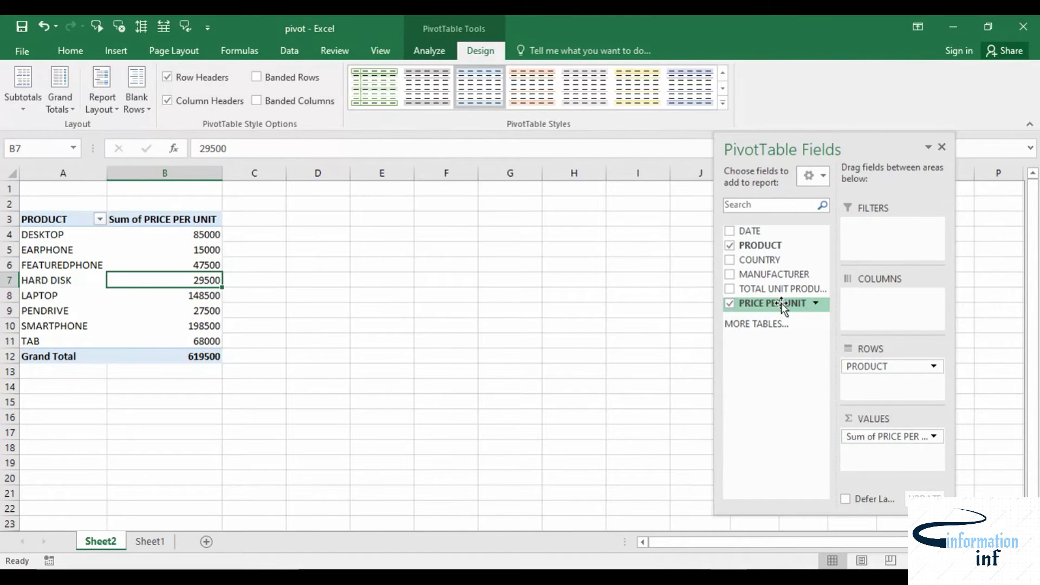
left_click_drag(775, 304, 893, 455)
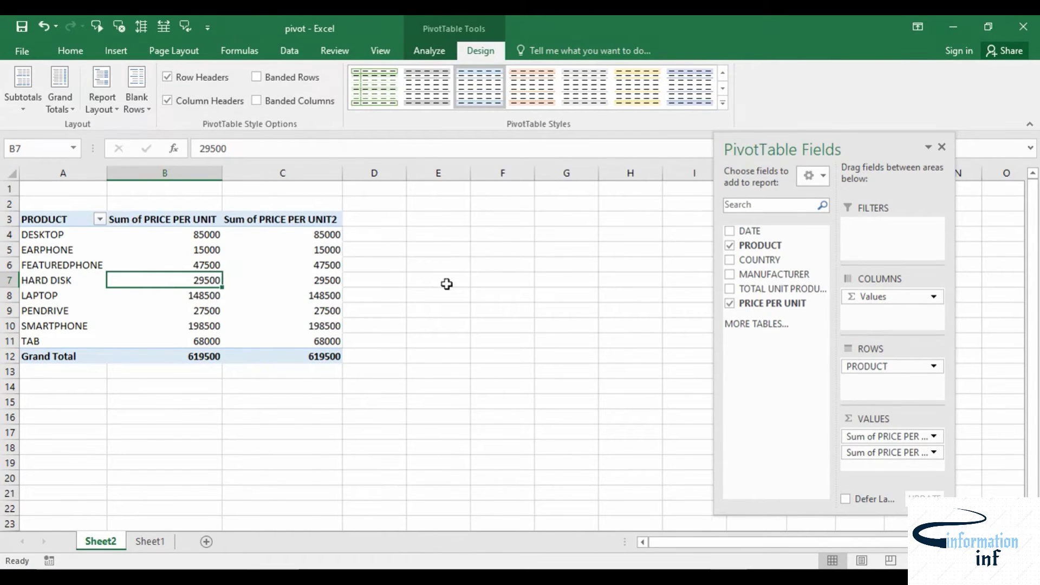
Summarize the second PRICE PER UNIT value field by Count, and reopen its value field settings to check the choice.
left_click(935, 453)
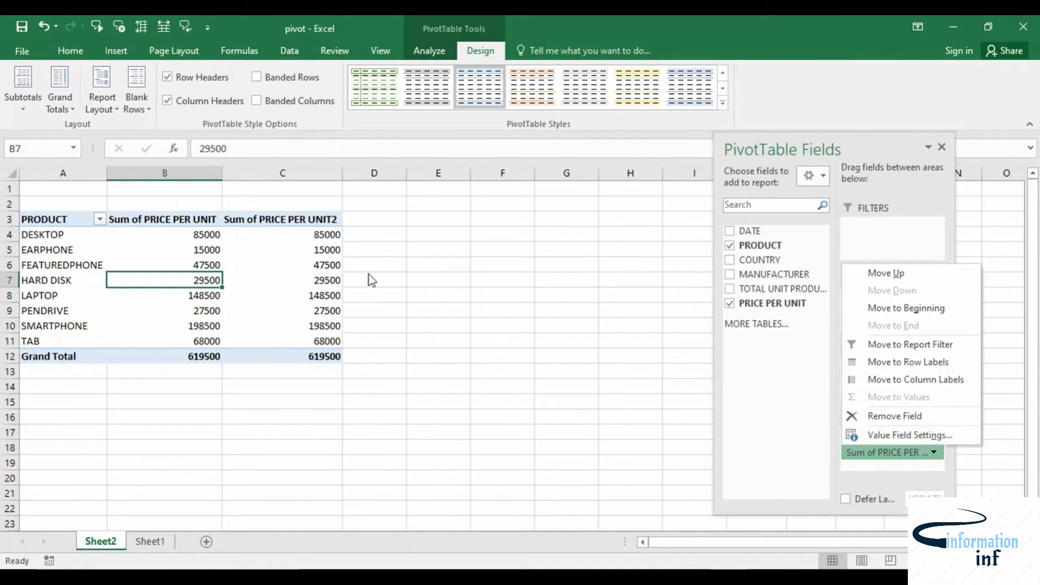
left_click(305, 254)
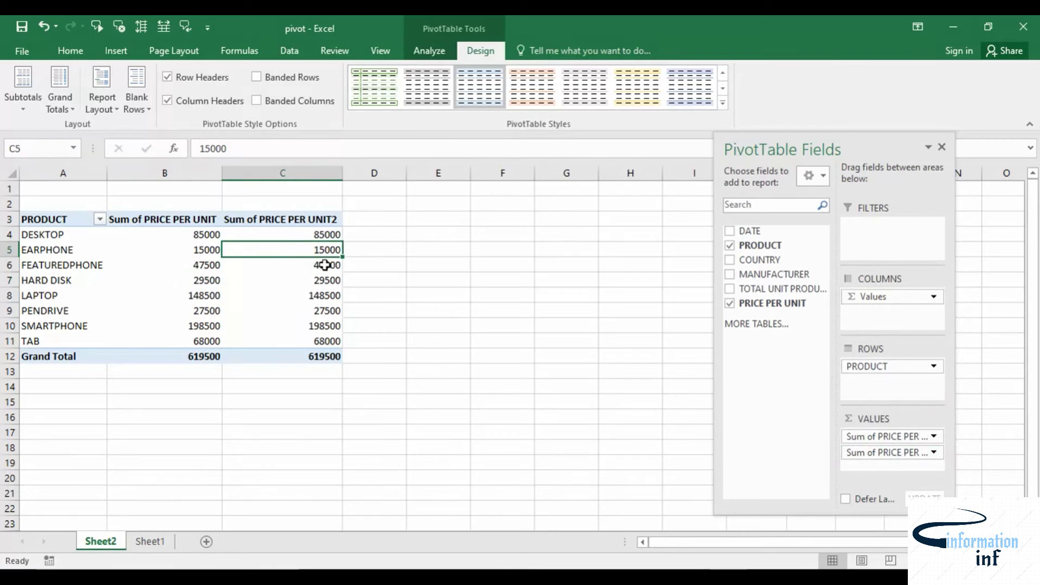
left_click(315, 217)
right_click(317, 217)
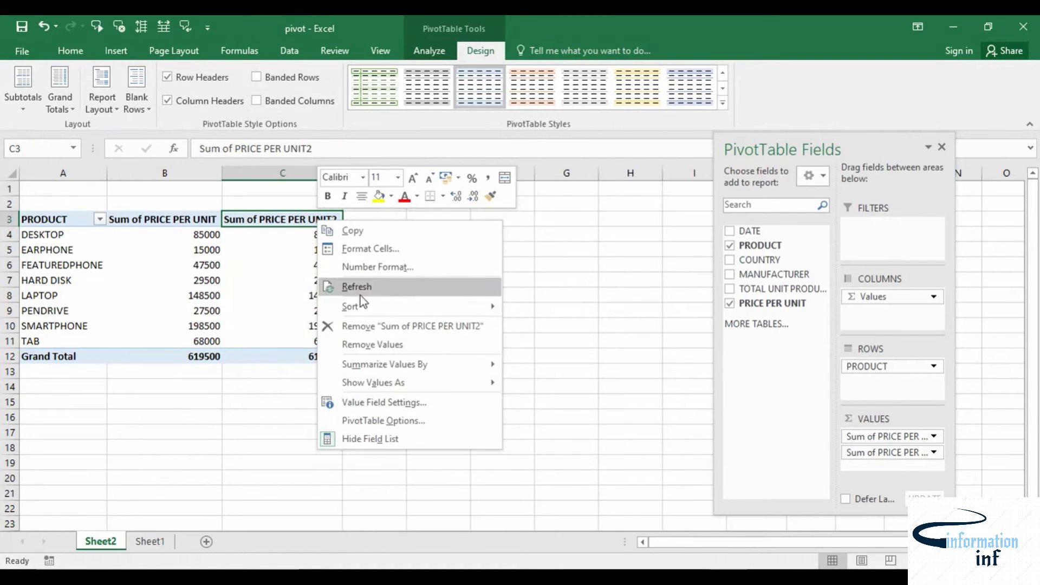
left_click(379, 403)
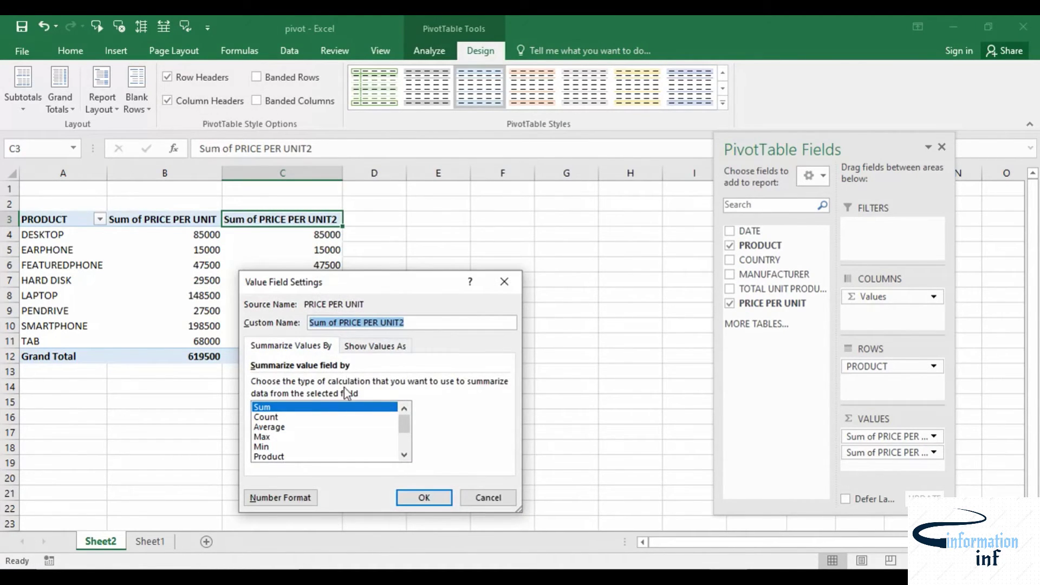
left_click(285, 417)
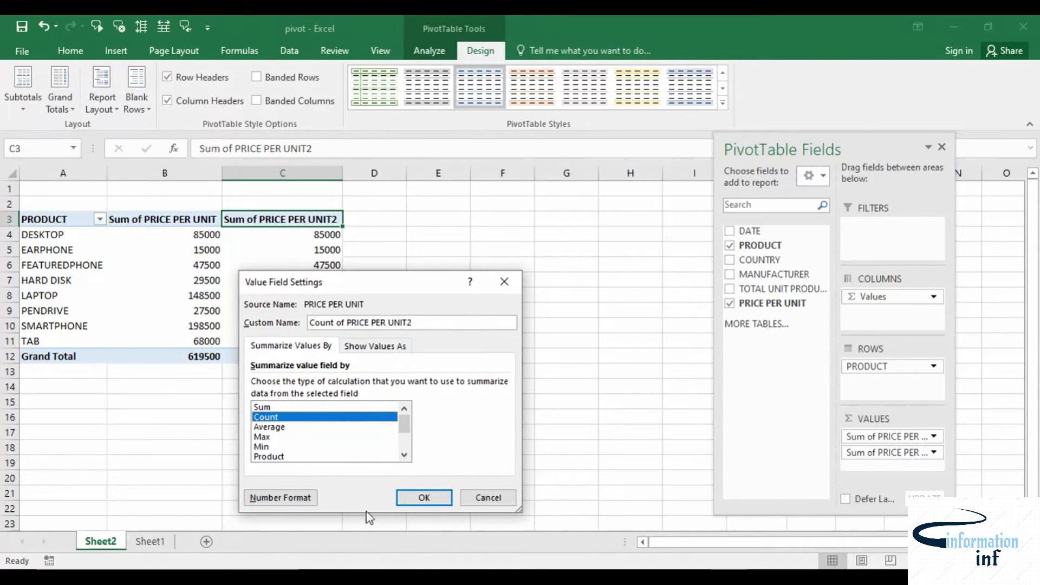
left_click(422, 499)
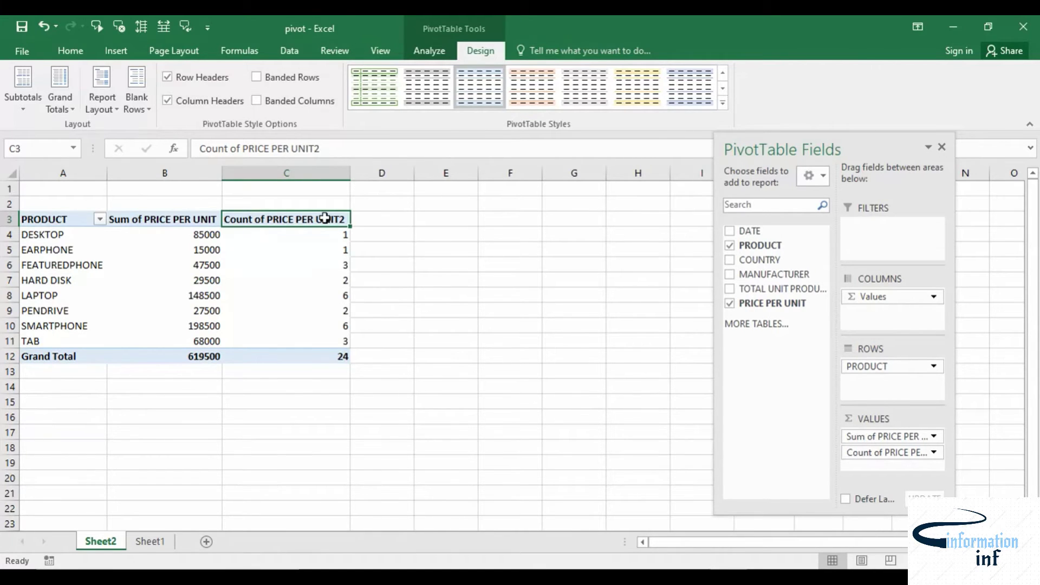
double_click(325, 219)
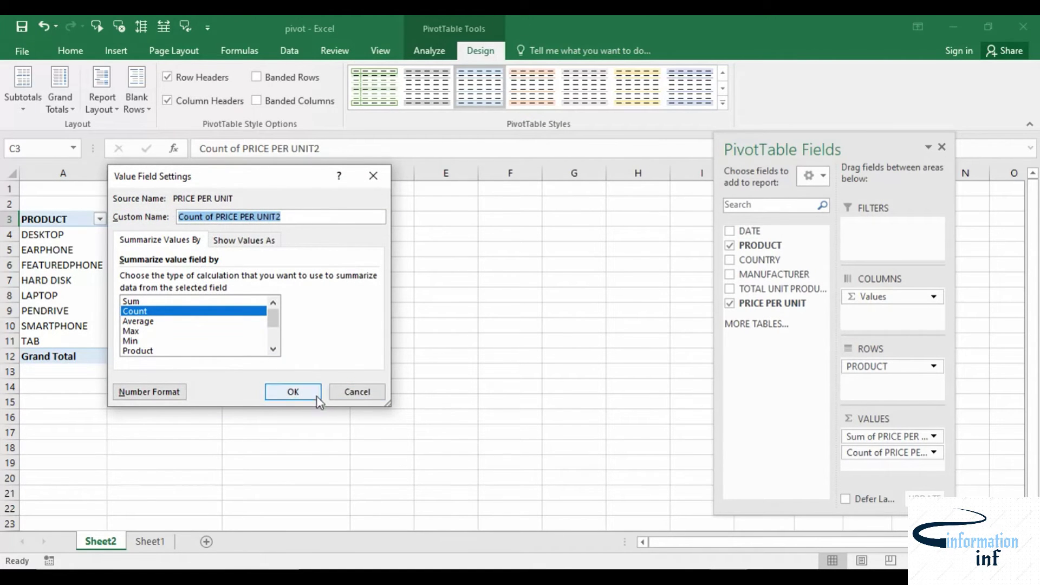
left_click(308, 384)
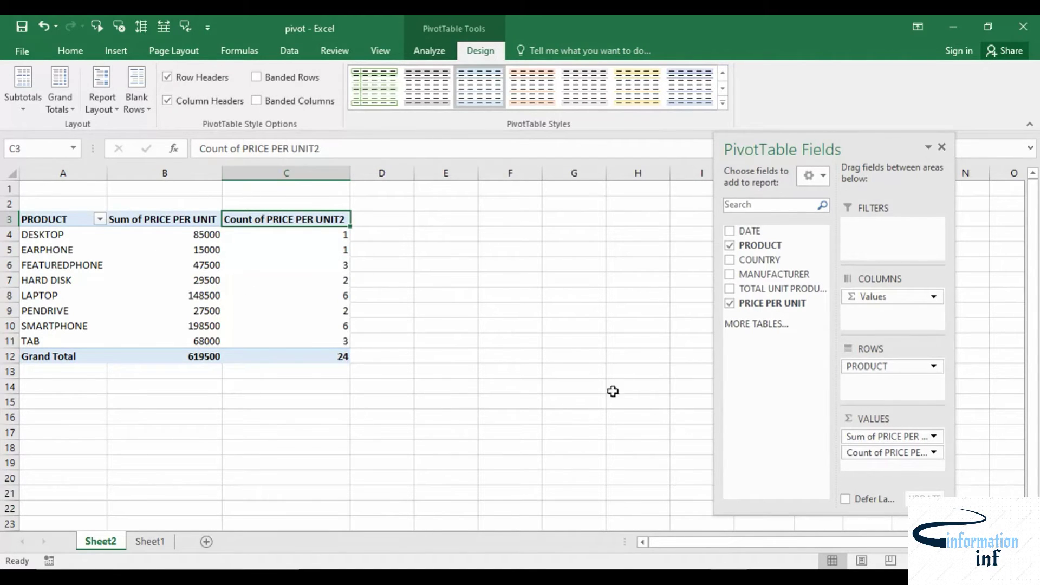
Add PRICE PER UNIT to the values a third time and summarize it by Max.
left_click_drag(790, 305, 861, 469)
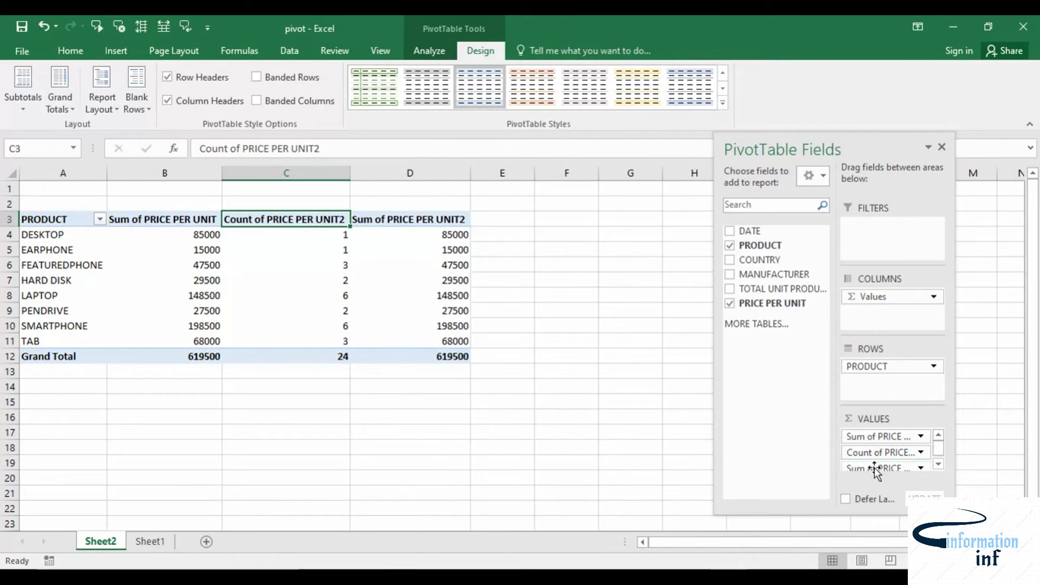
right_click(434, 219)
double_click(424, 220)
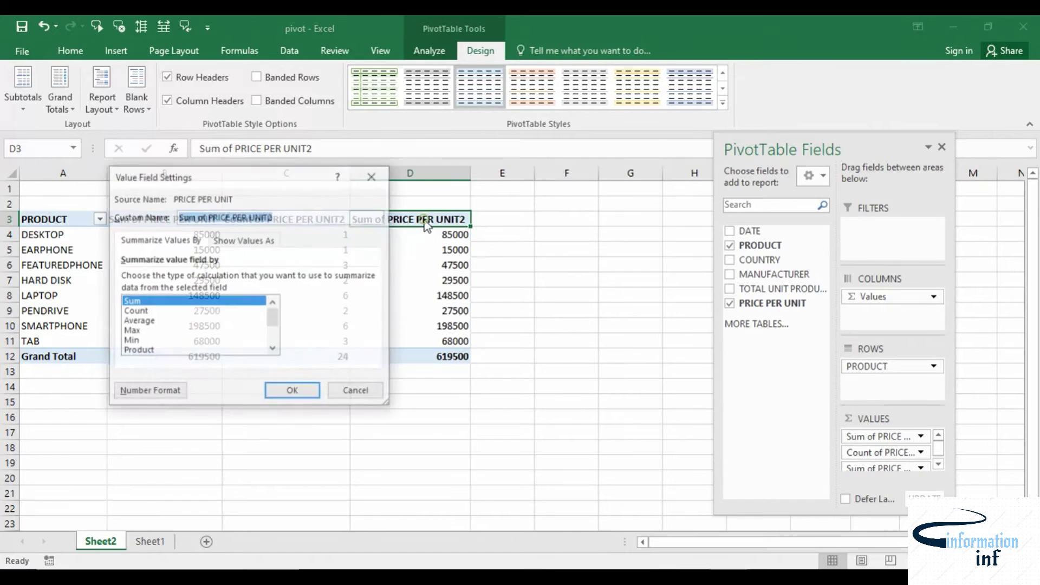
left_click(130, 331)
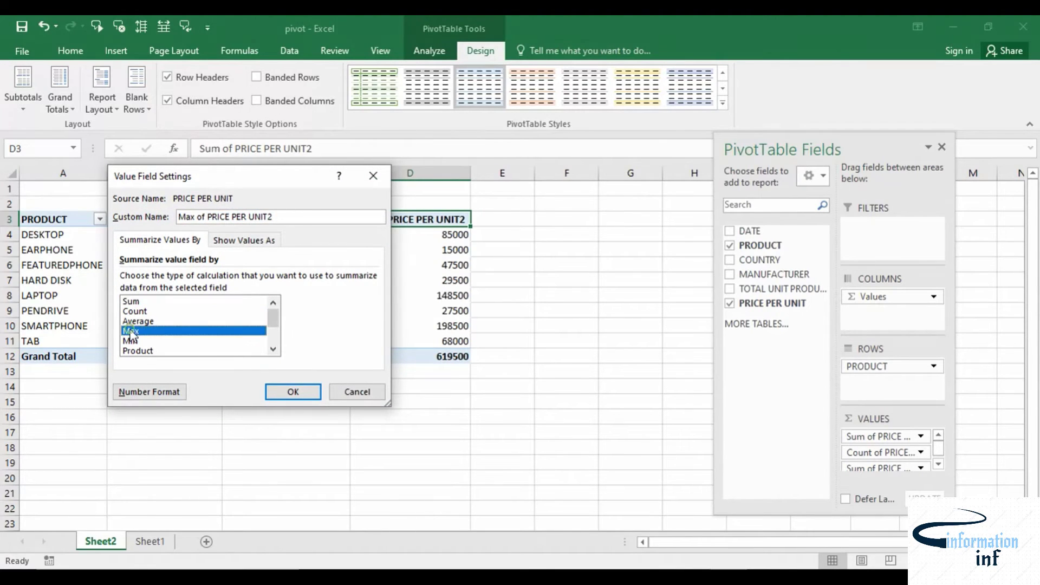
left_click(302, 395)
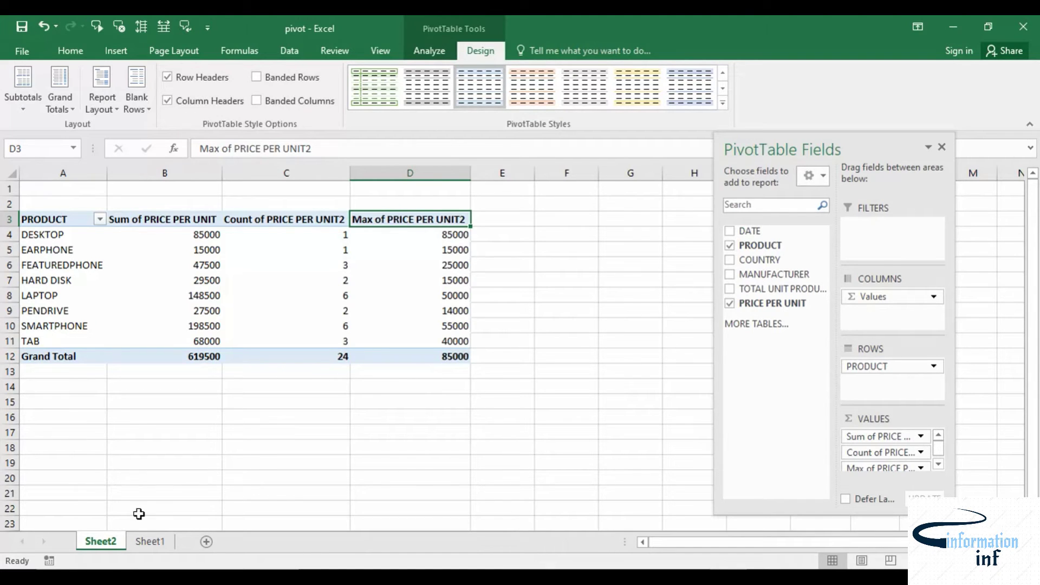
Return to the pivot table tips list on Sheet1 to read the next tip.
left_click(164, 546)
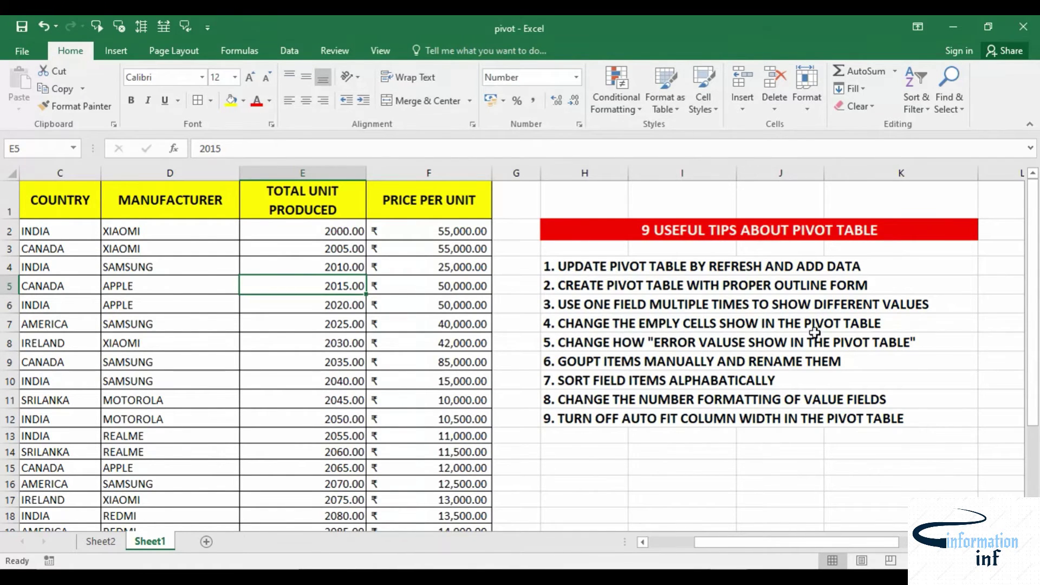
On Sheet2, add COUNTRY to the pivot table's columns and remove the Count and Max of PRICE PER UNIT value fields.
left_click(101, 541)
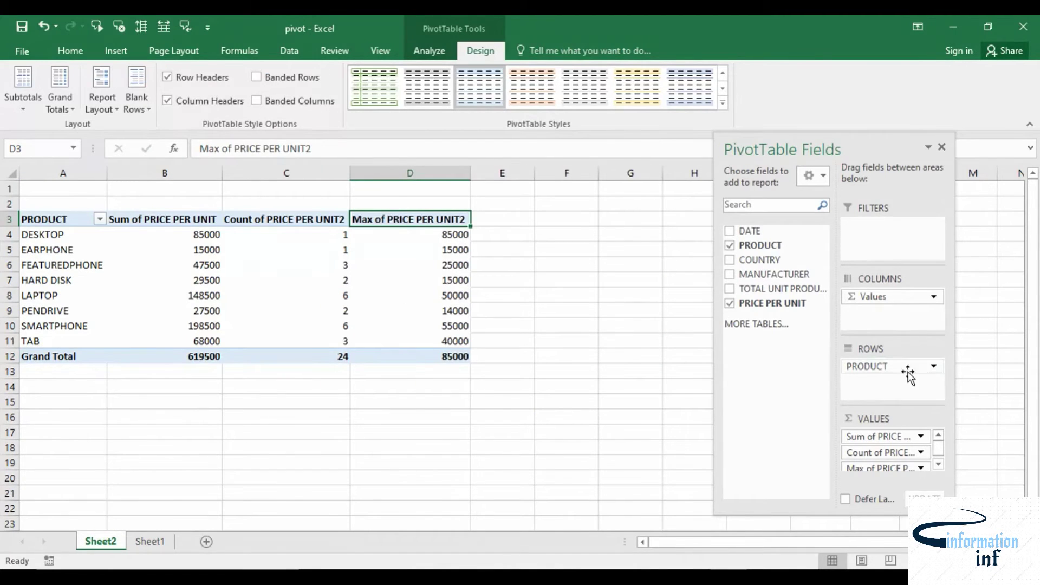
left_click_drag(759, 260, 869, 326)
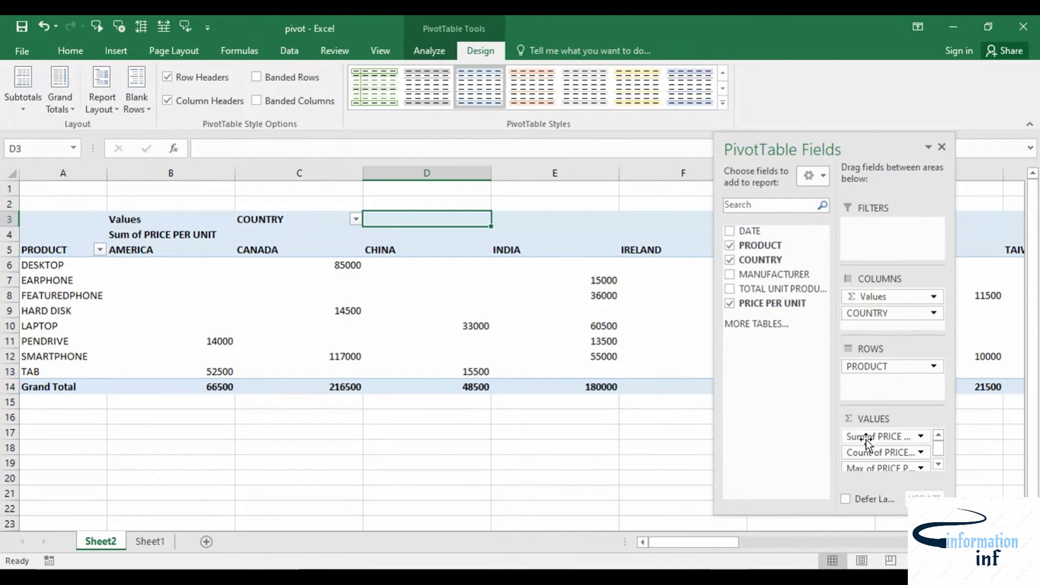
left_click_drag(857, 463, 735, 302)
left_click_drag(861, 460, 745, 304)
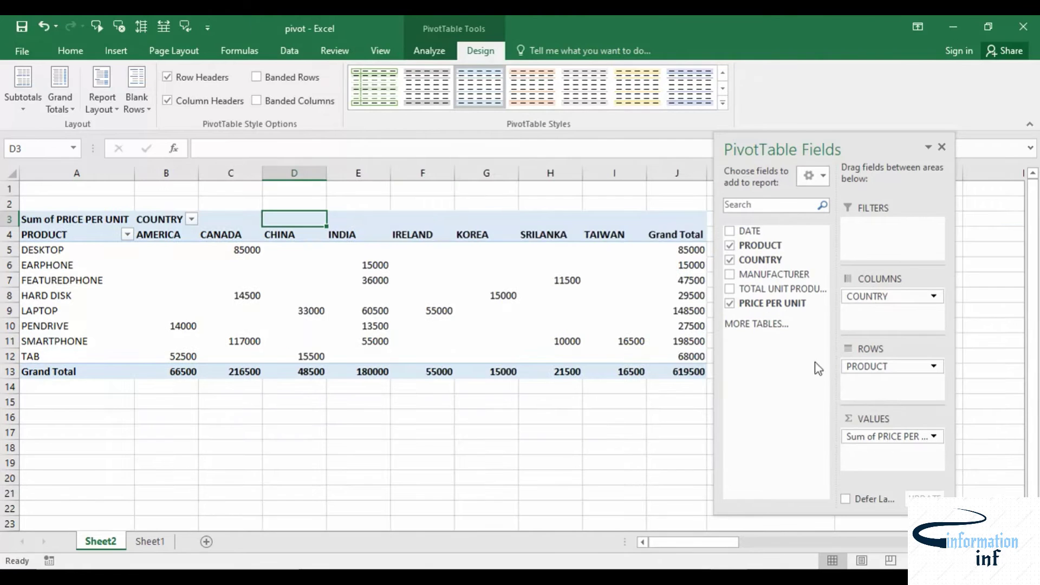
left_click_drag(836, 163, 911, 173)
left_click_drag(841, 135, 893, 145)
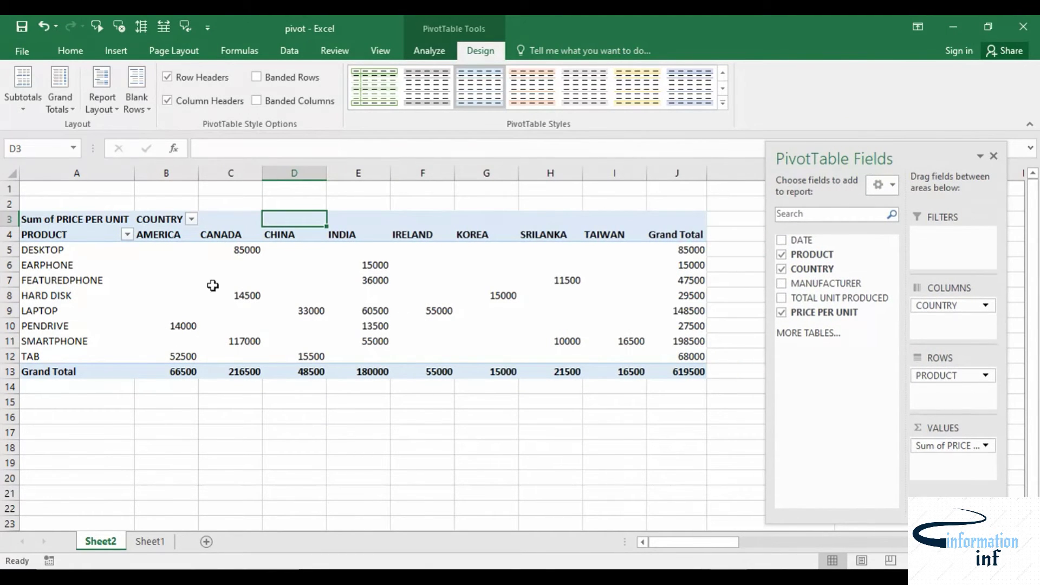
Set the pivot table options to show 0 in empty cells.
mouse_move(312, 325)
left_click(295, 281)
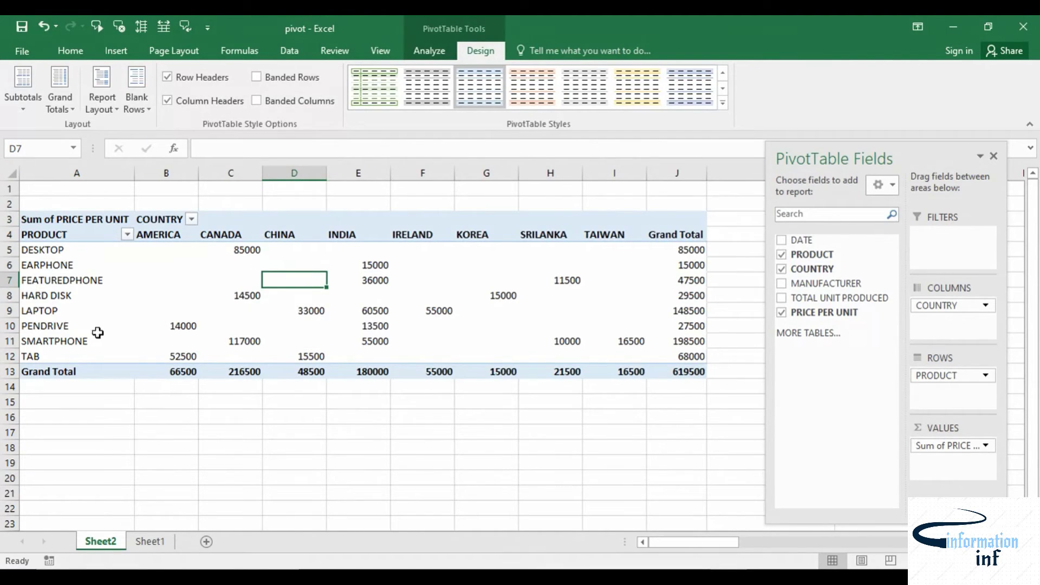
right_click(324, 284)
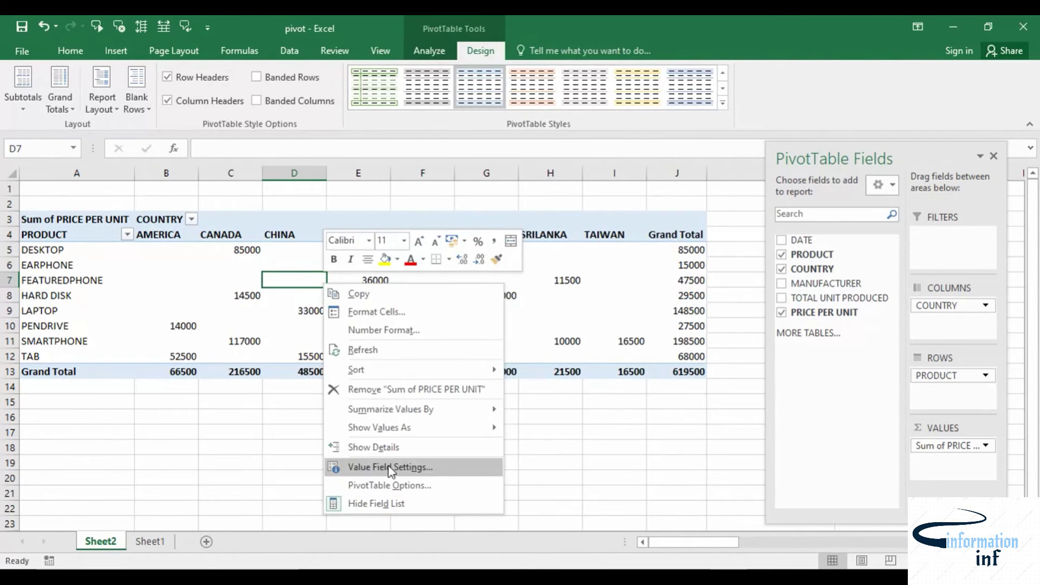
left_click(367, 486)
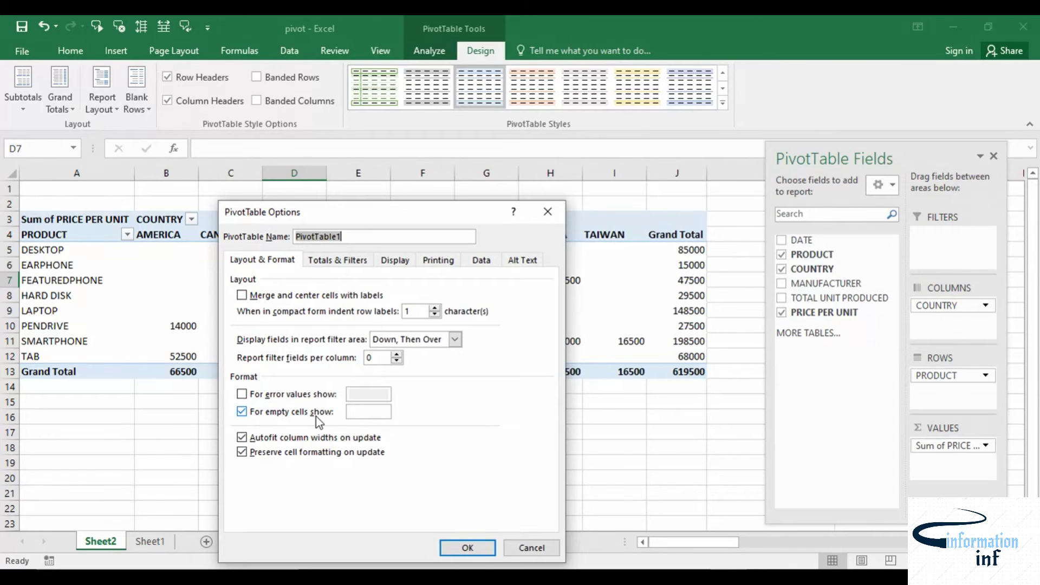
left_click(357, 412)
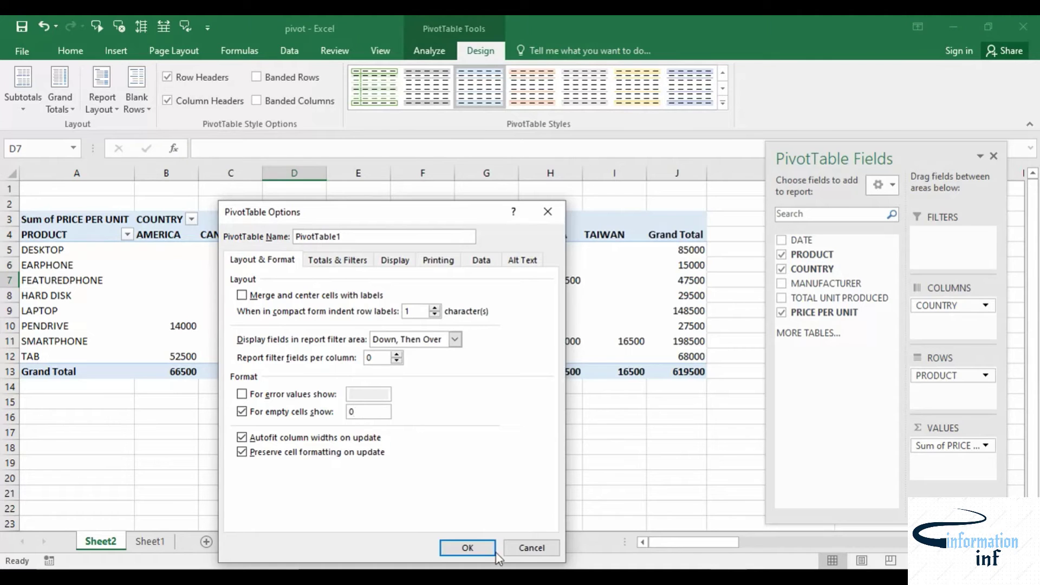
left_click(471, 547)
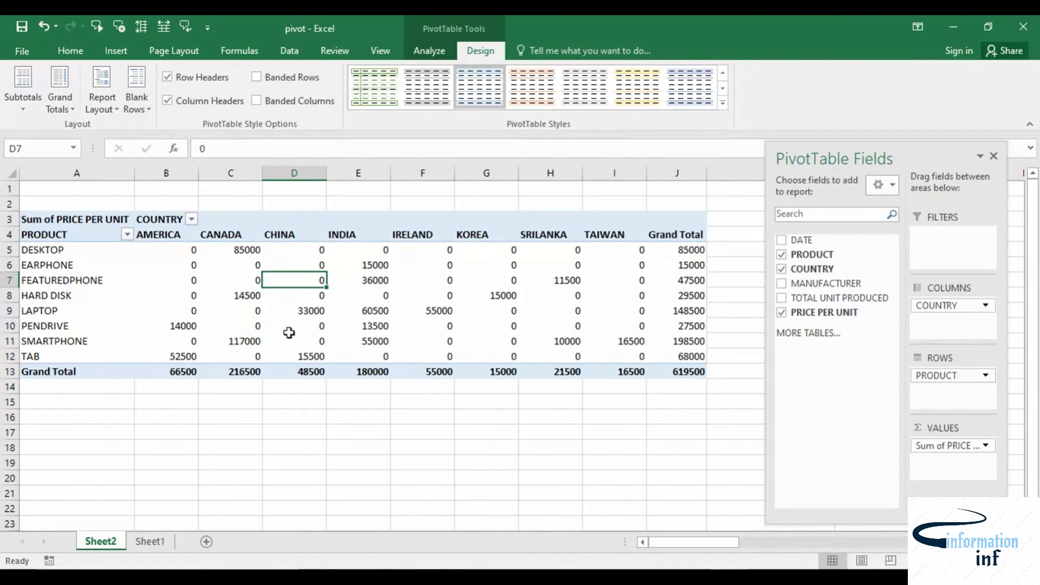
right_click(307, 278)
left_click(342, 480)
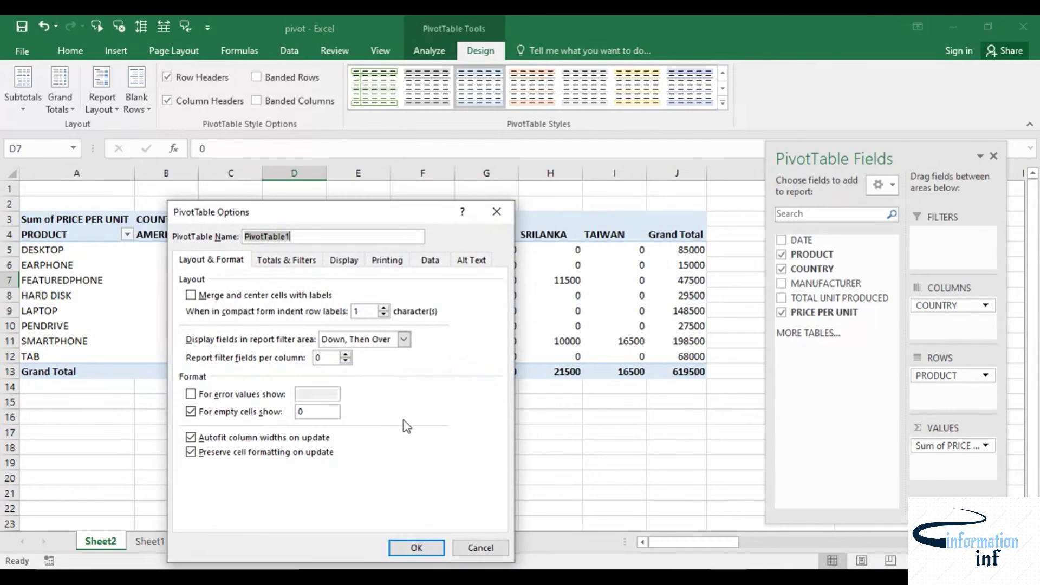
left_click(299, 412)
left_click(415, 548)
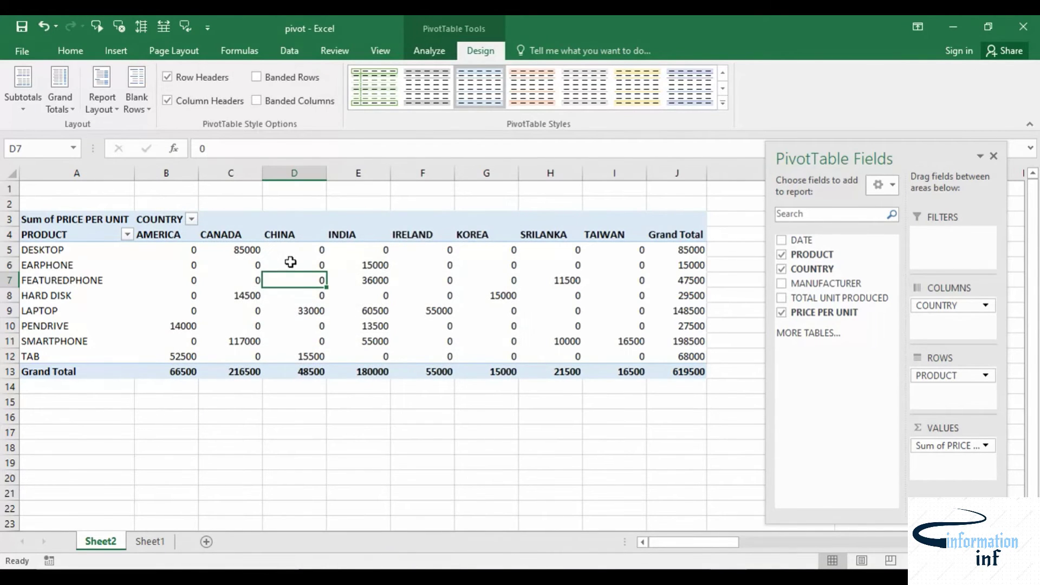
Change the text shown for the pivot table's empty cells to NIL.
right_click(291, 262)
left_click(351, 464)
left_click(329, 413)
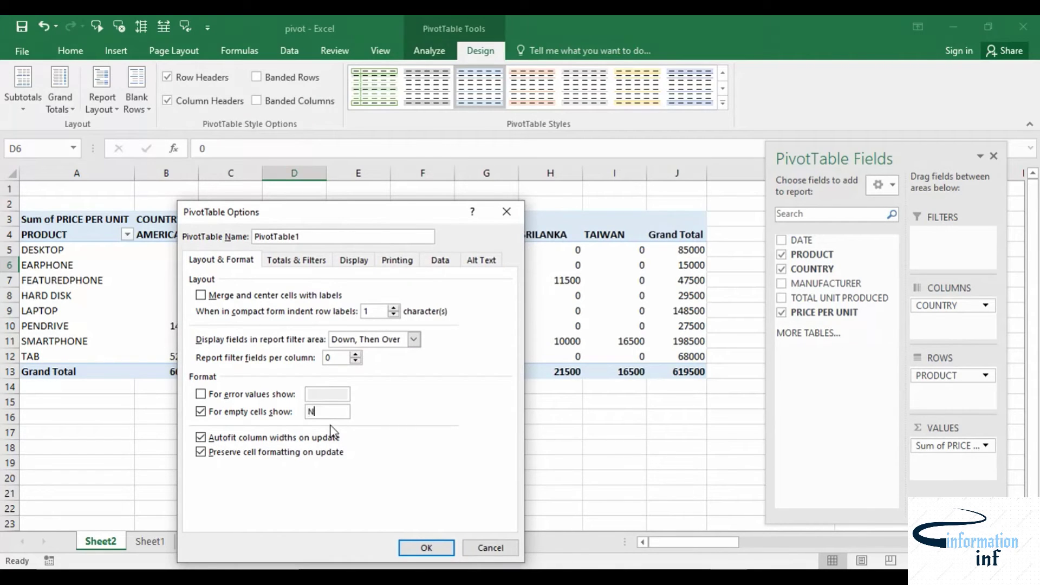
left_click(426, 549)
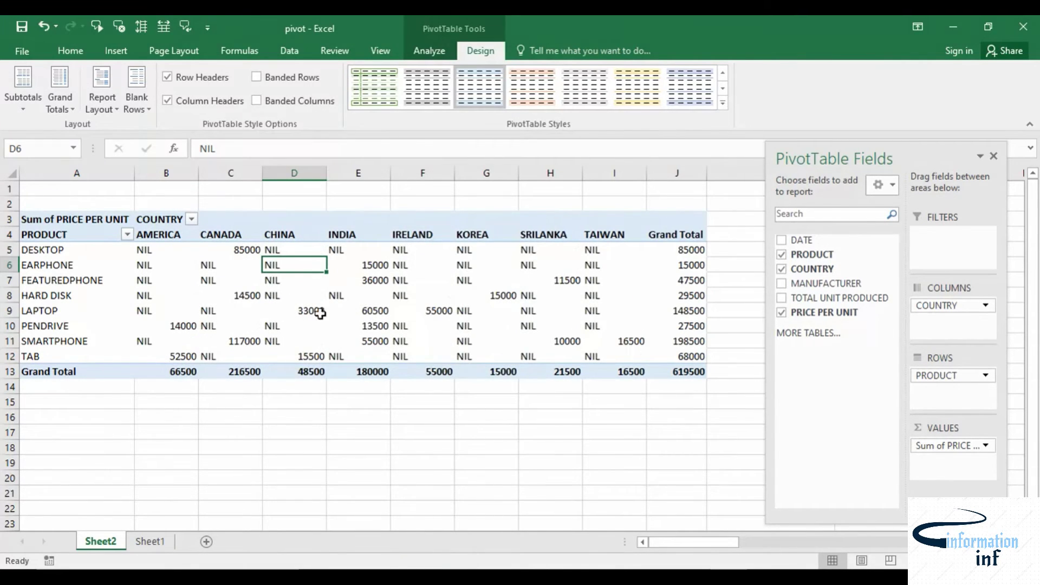
Change the pivot table's empty-cell display from NIL back to 0.
right_click(288, 299)
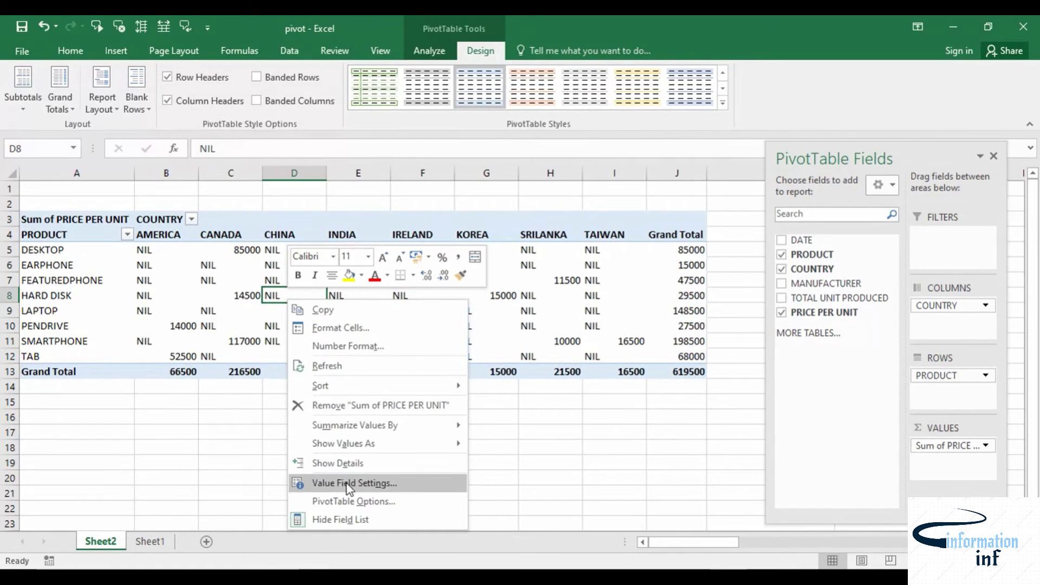
left_click(346, 501)
double_click(319, 414)
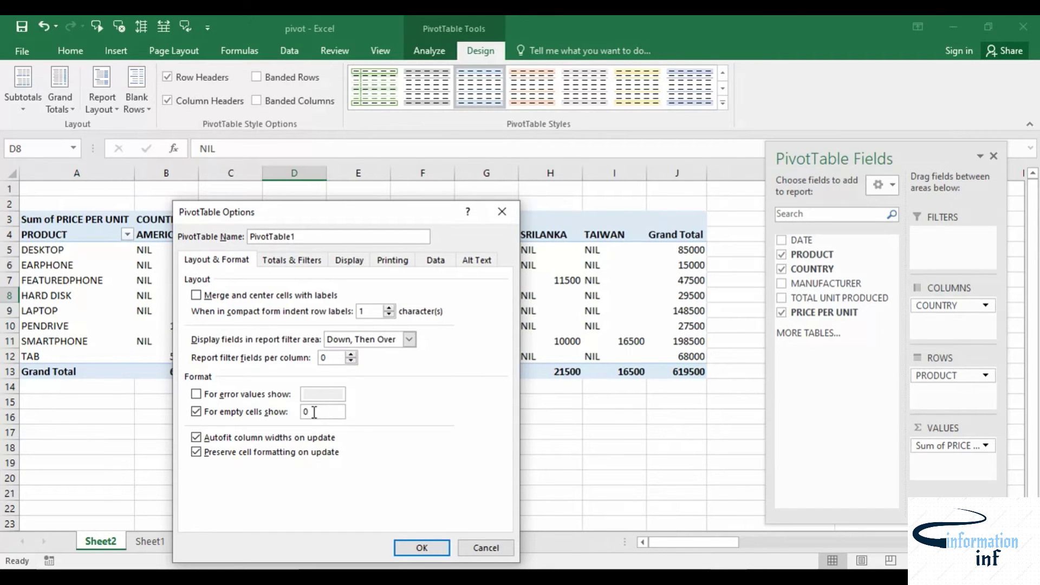
left_click(418, 547)
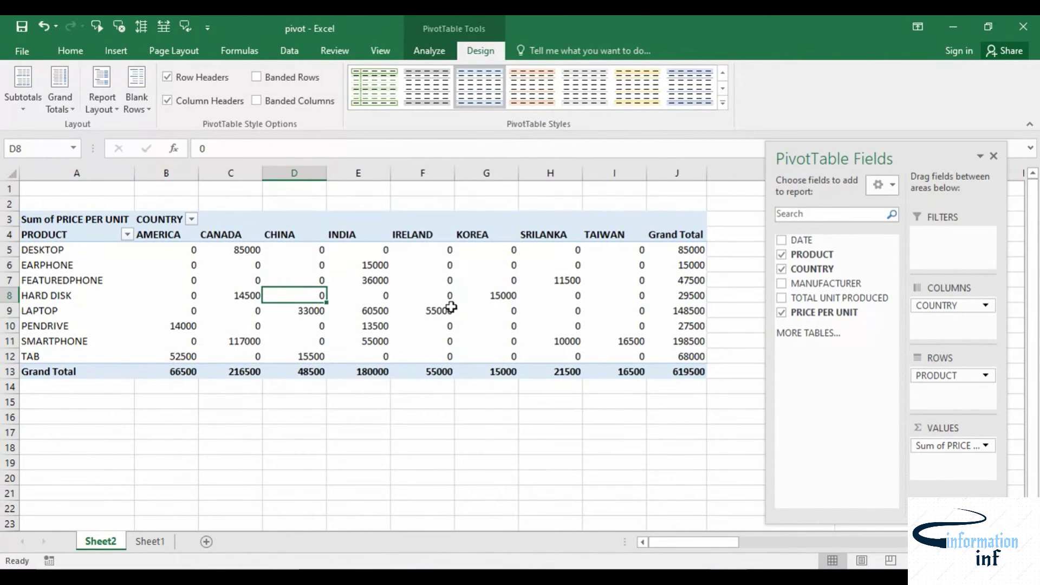
Clear the value shown for empty cells in the pivot table options, leaving that entry blank.
right_click(260, 308)
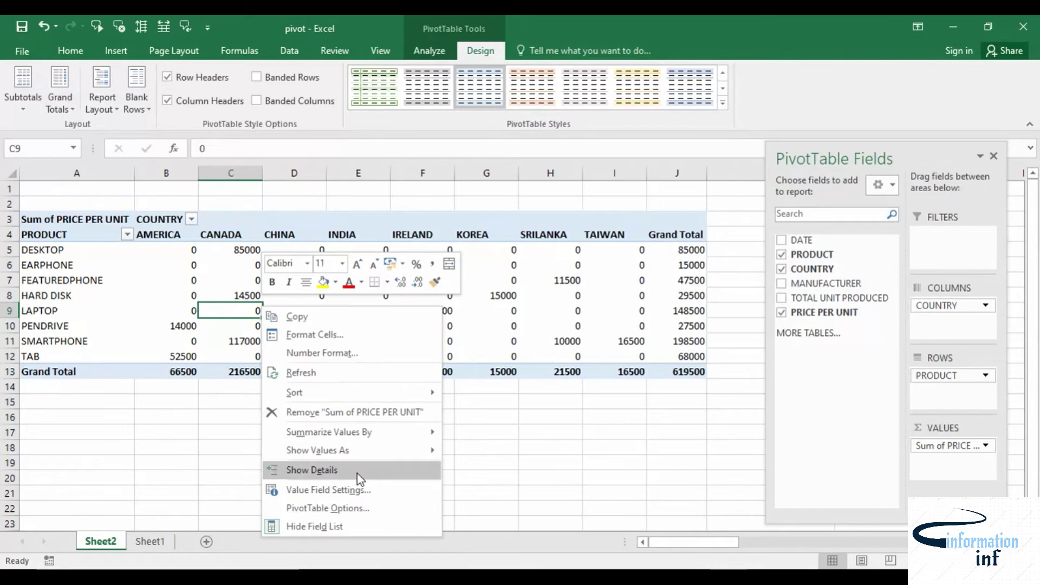
left_click(350, 508)
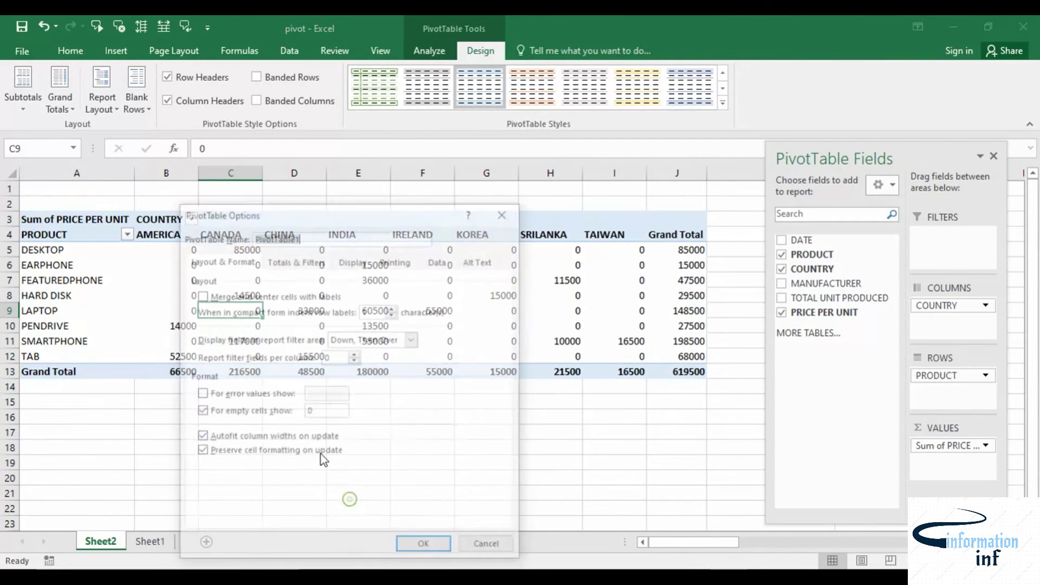
left_click(324, 415)
key("BackSpace")
left_click(426, 548)
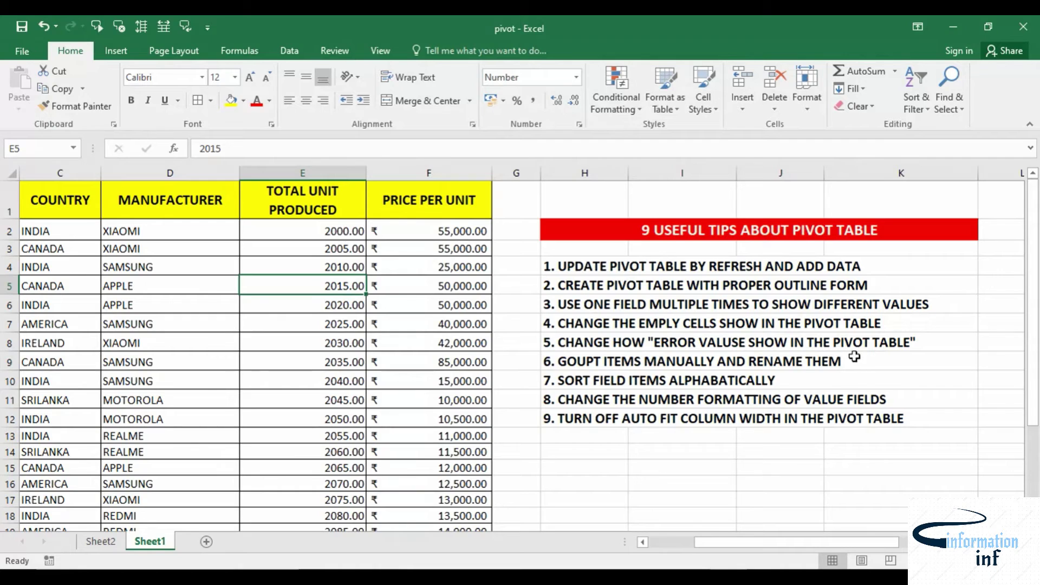
On Sheet2, turn on the pivot table option for error values and set the text shown to ERROR.
left_click(121, 542)
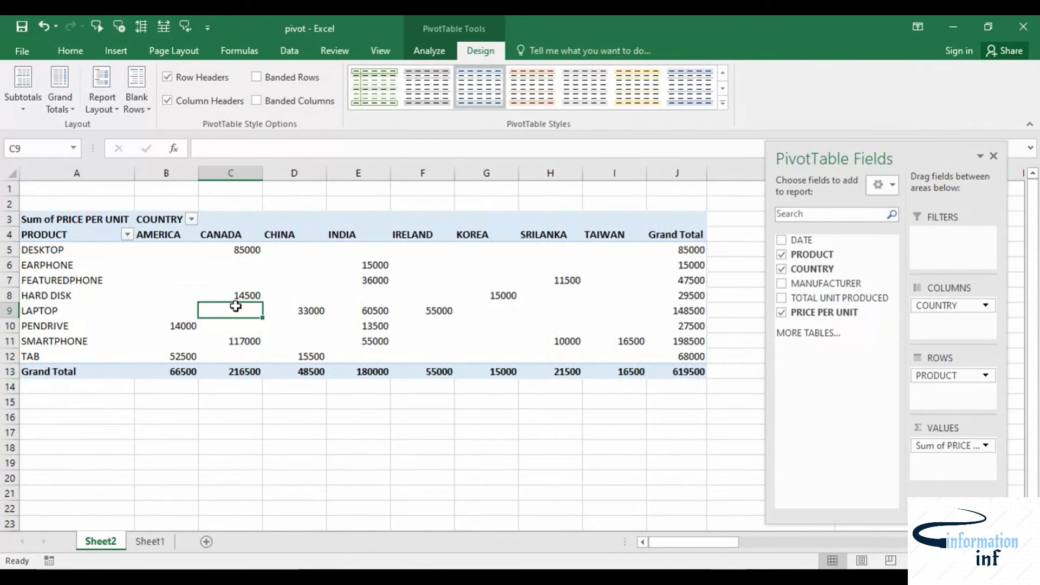
mouse_move(235, 307)
left_click(304, 295)
right_click(309, 296)
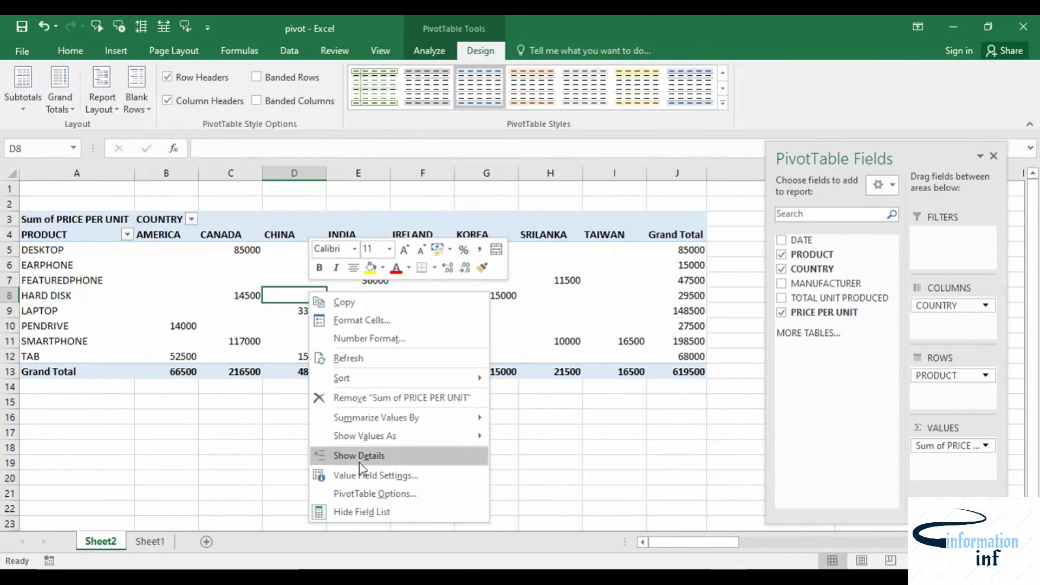
left_click(361, 494)
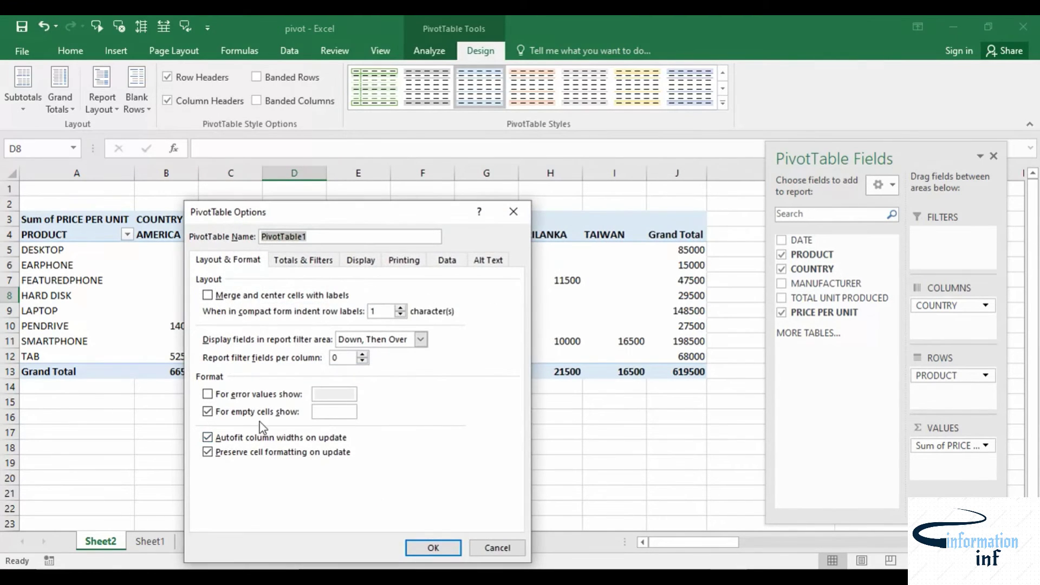
left_click(233, 395)
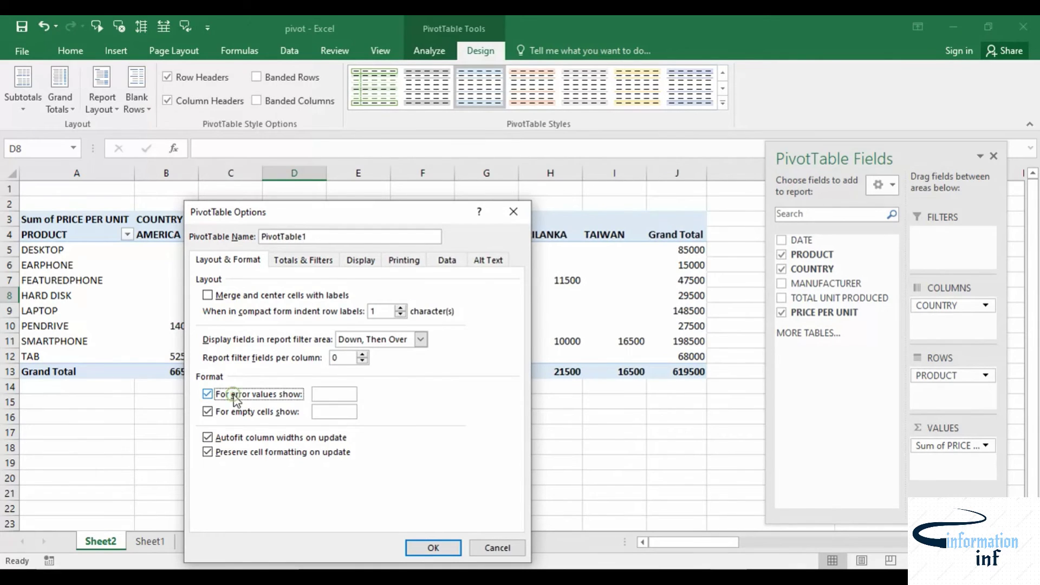
left_click(329, 395)
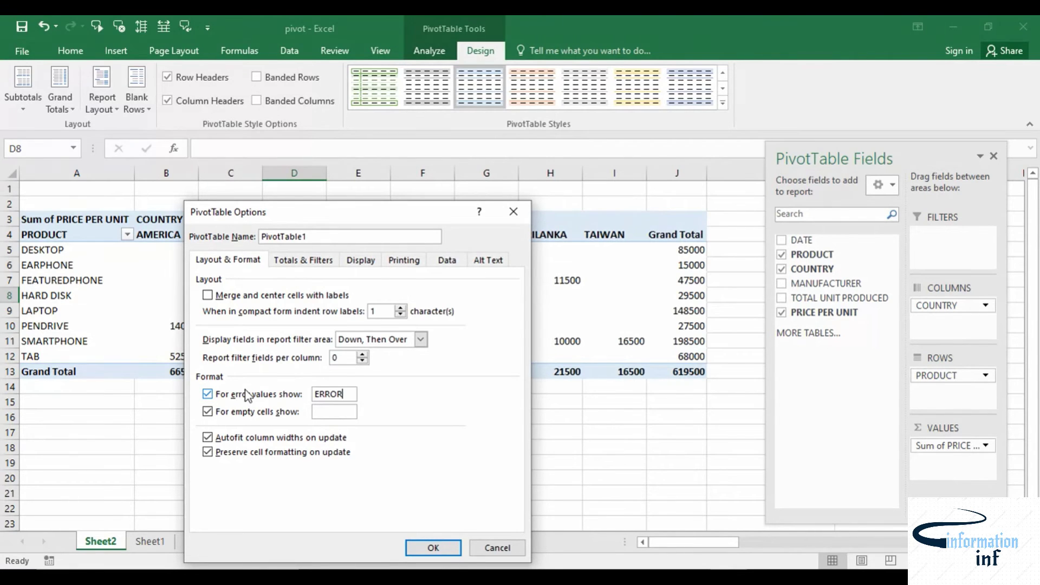
left_click(426, 548)
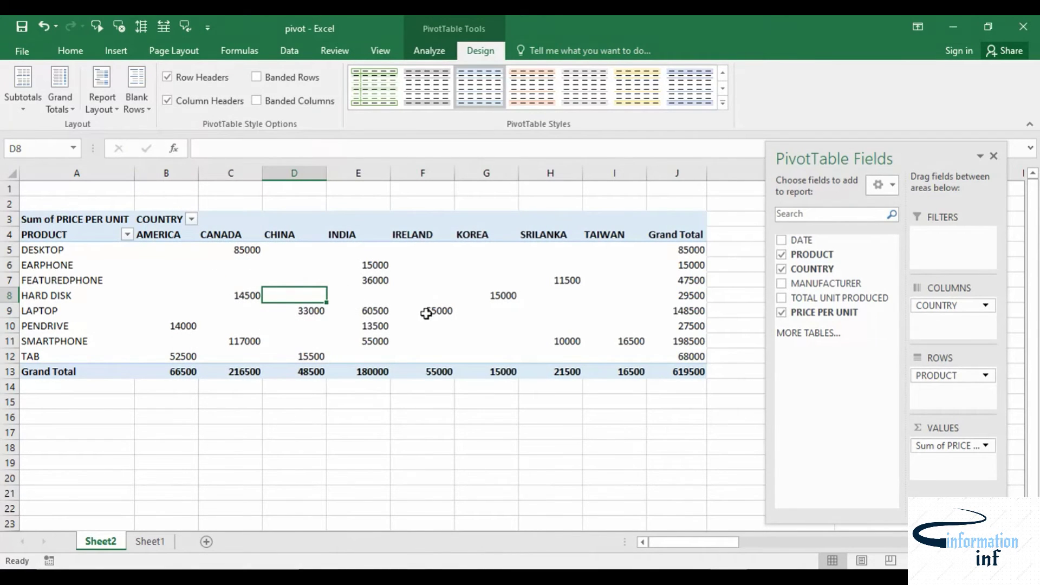
Remove the ERROR text from the pivot table options and turn off the custom display for error values.
right_click(321, 292)
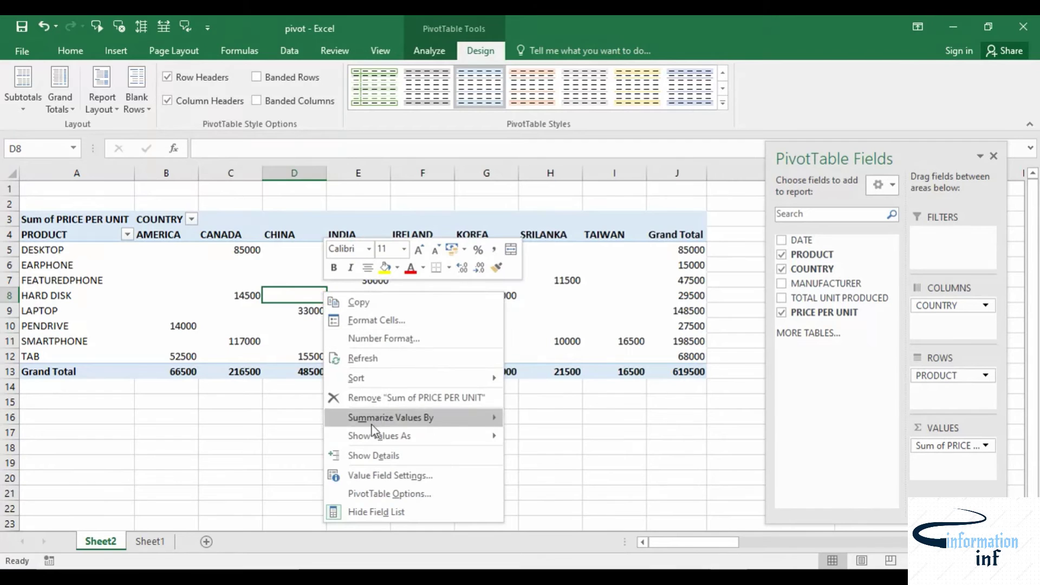
left_click(367, 494)
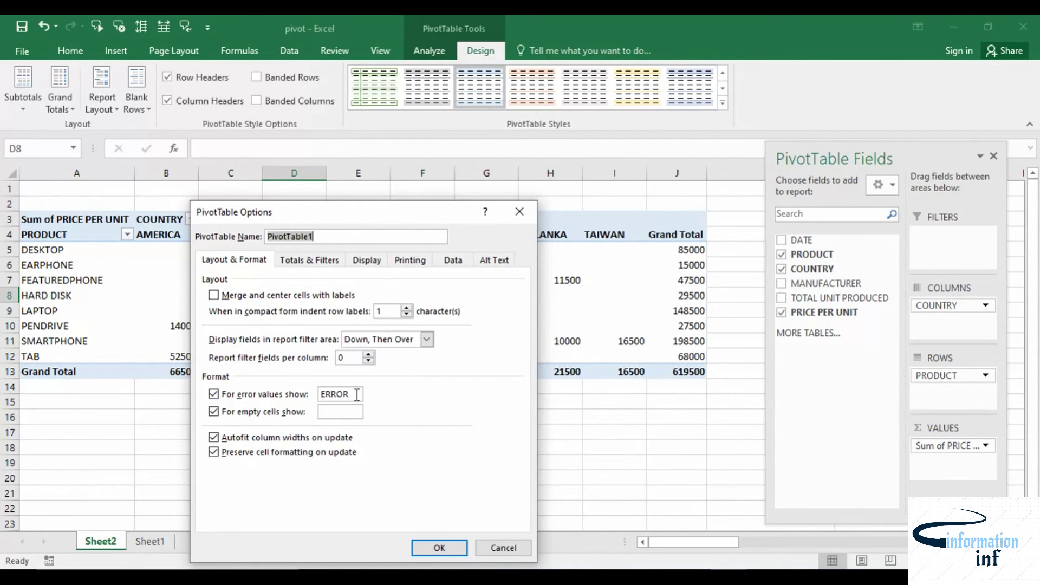
left_click_drag(356, 394, 313, 396)
key("BackSpace")
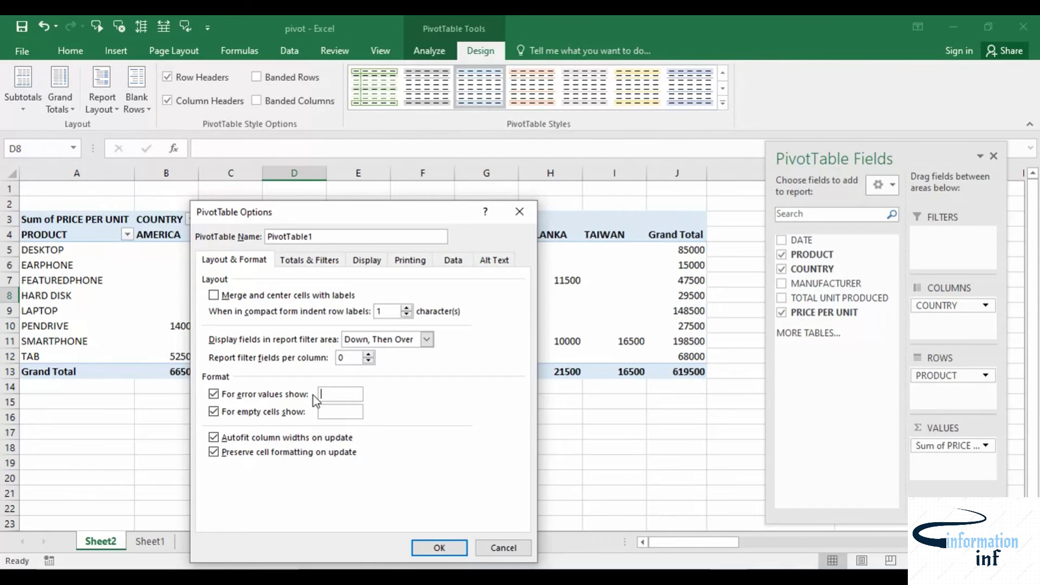
left_click(214, 394)
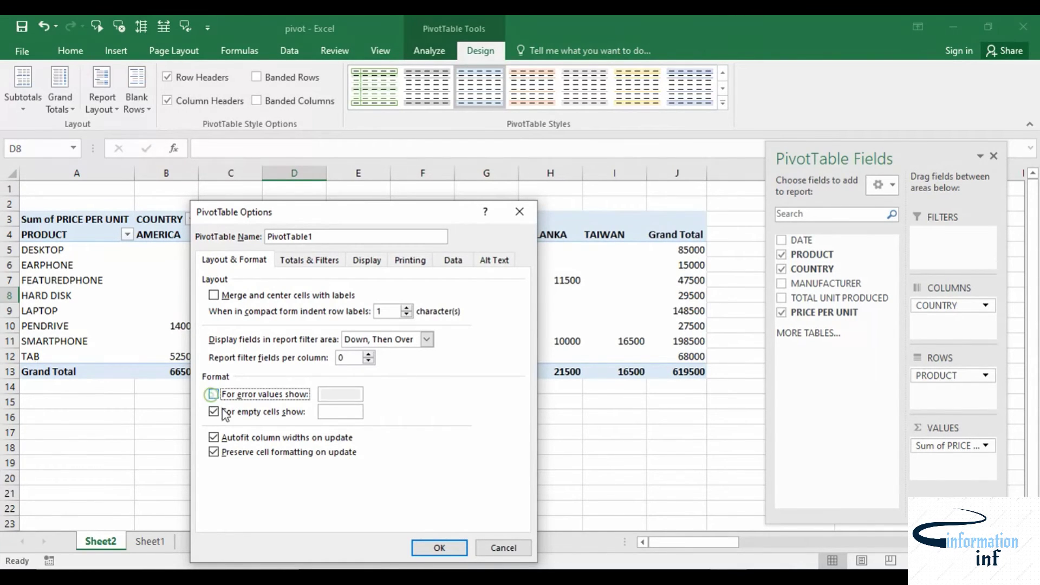
left_click(439, 549)
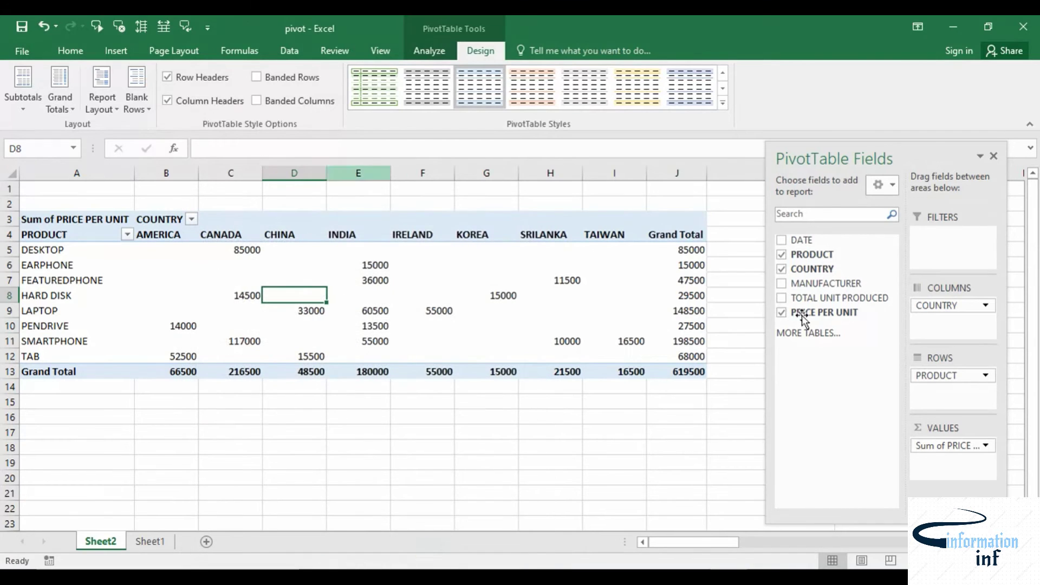
In the tips list on Sheet1, correct tip 6 to read "GROUP ITEMS MANUALLY AND RENAME THEM".
left_click(149, 545)
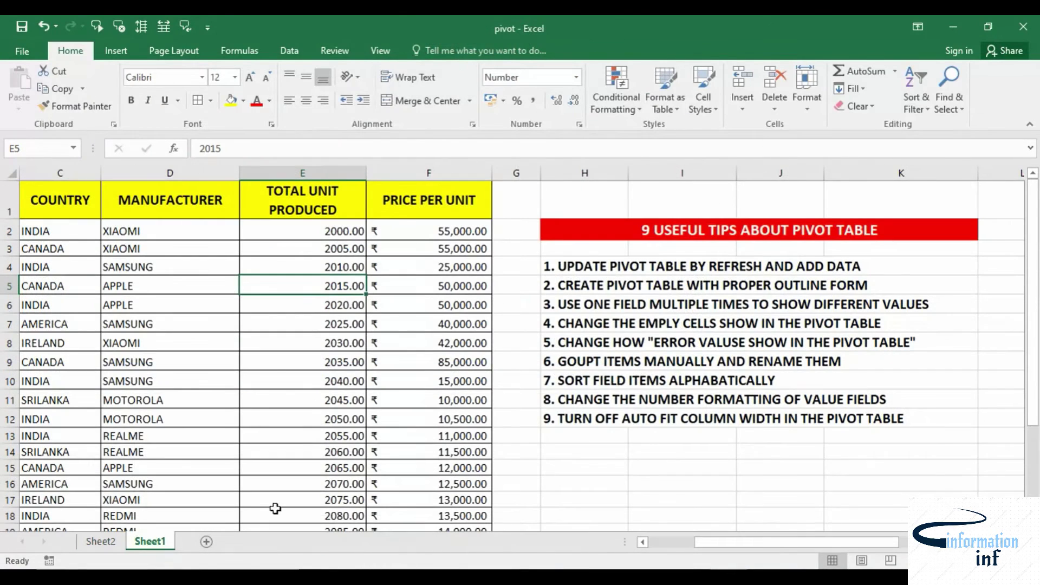
double_click(594, 361)
left_click(572, 359)
type("R")
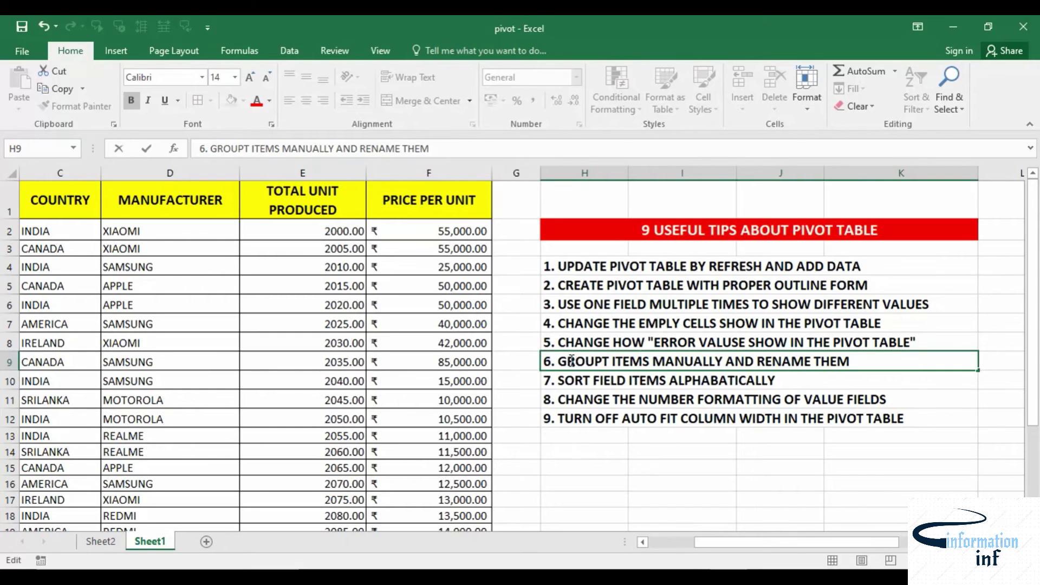
left_click(612, 362)
key("BackSpace")
key("BackSpace")
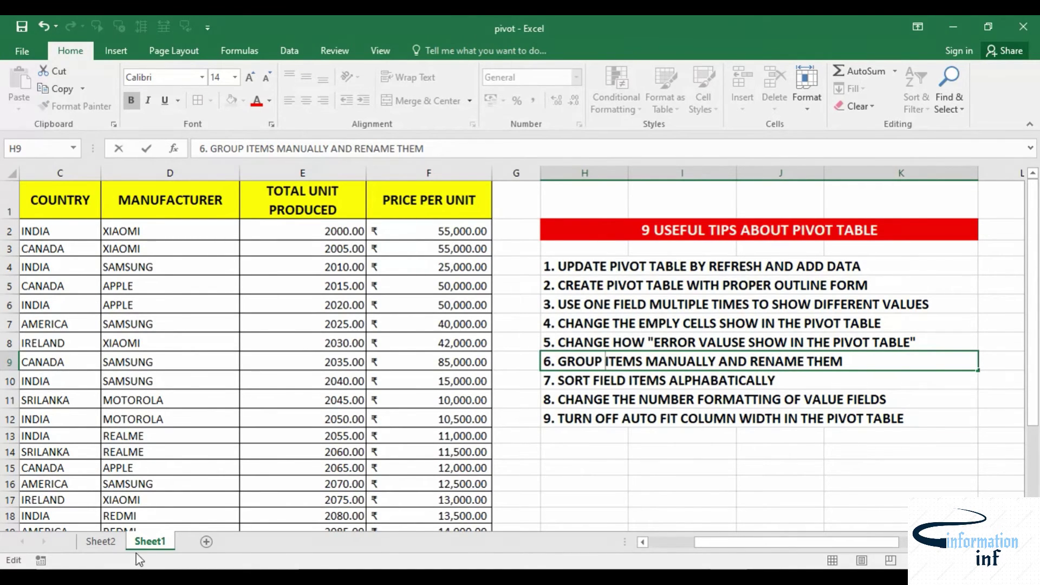
On Sheet2, remove COUNTRY from the pivot table's column fields.
left_click(103, 544)
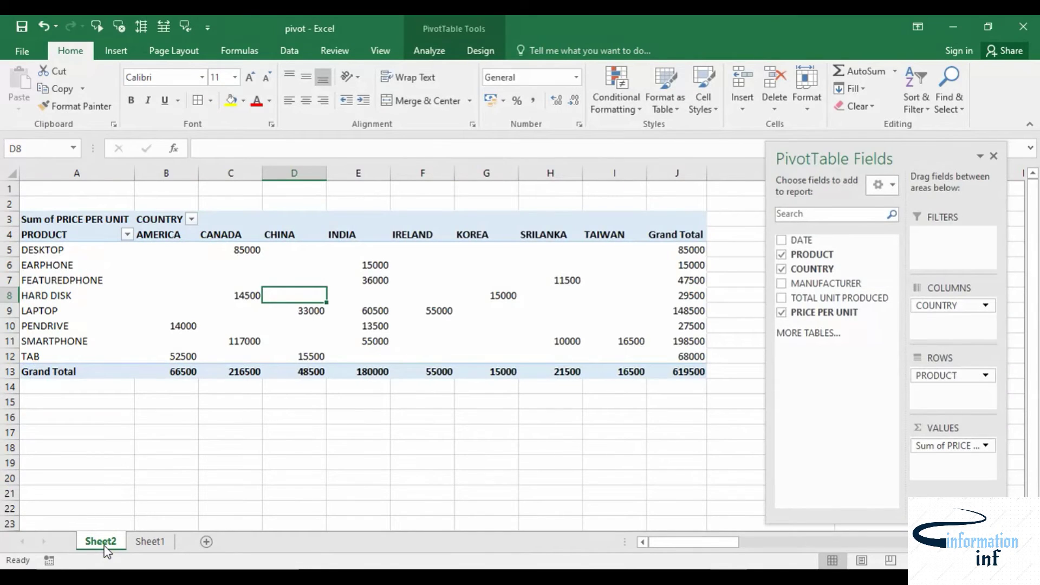
left_click_drag(937, 306, 841, 325)
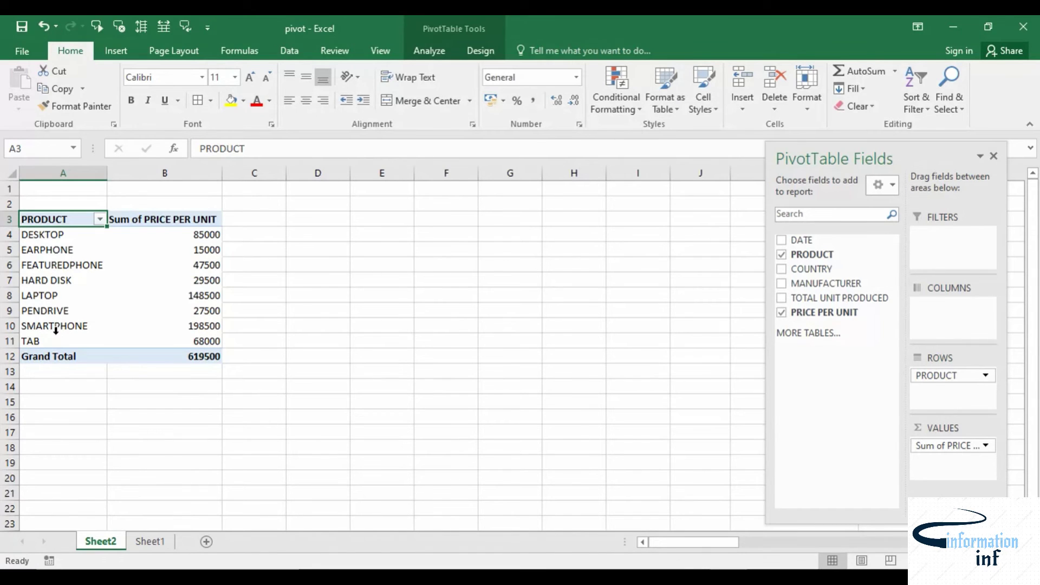
Group the pivot table items DESKTOP through HARD DISK into one group and LAPTOP through TAB into a second group.
left_click_drag(34, 234, 71, 273)
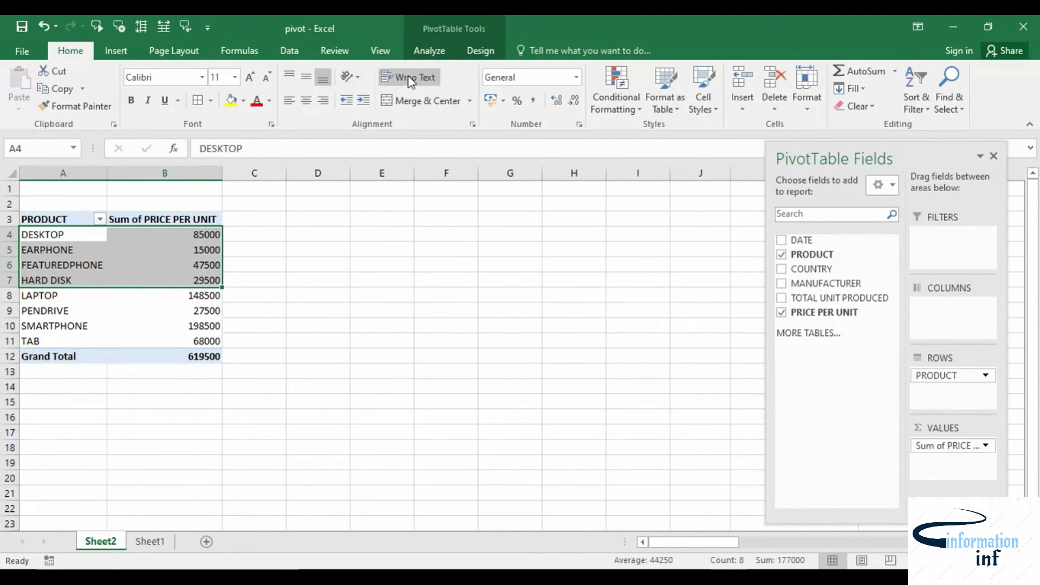
left_click(428, 51)
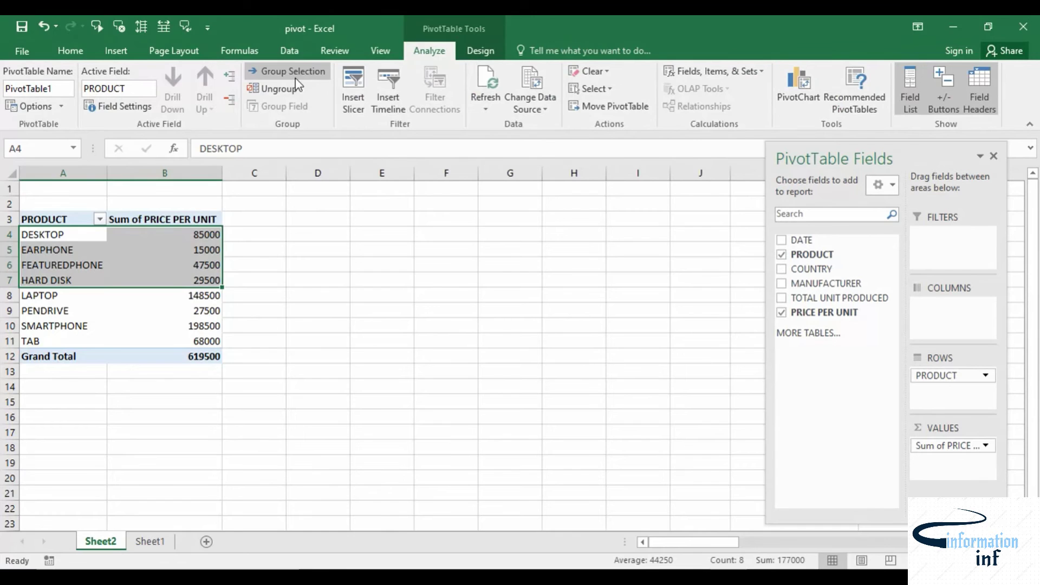
right_click(107, 245)
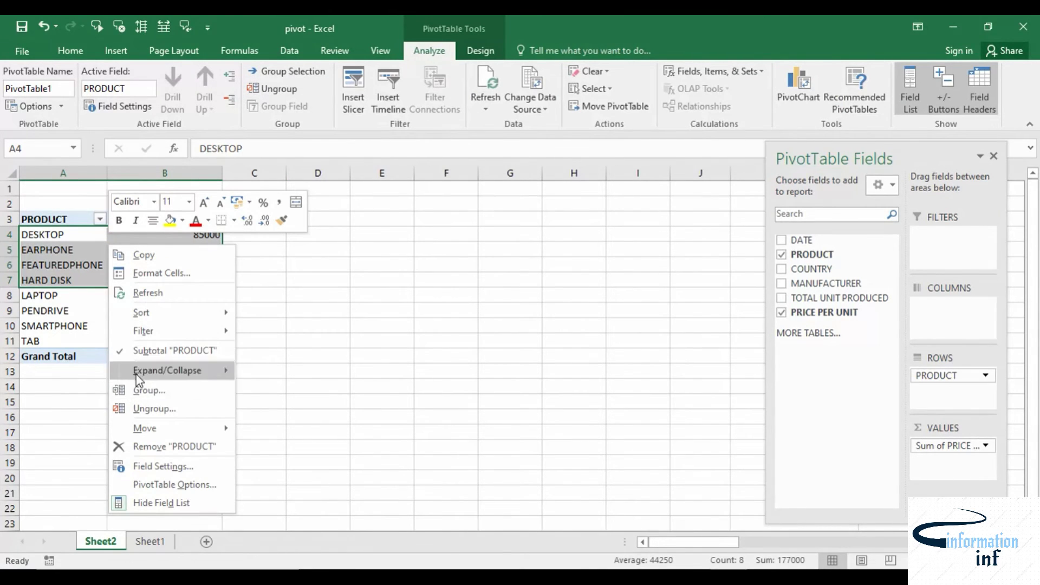
left_click(69, 236)
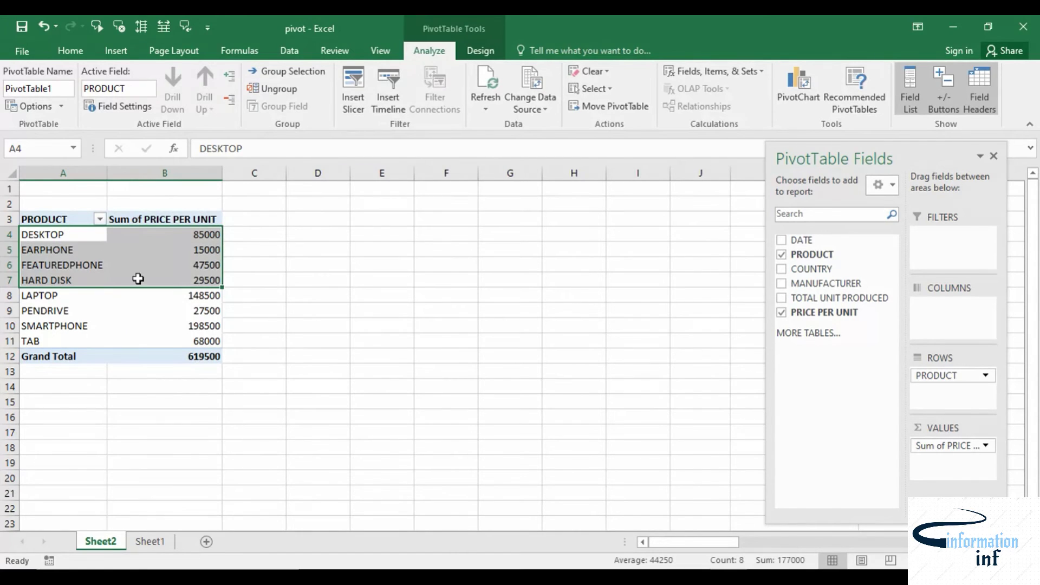
left_click(310, 69)
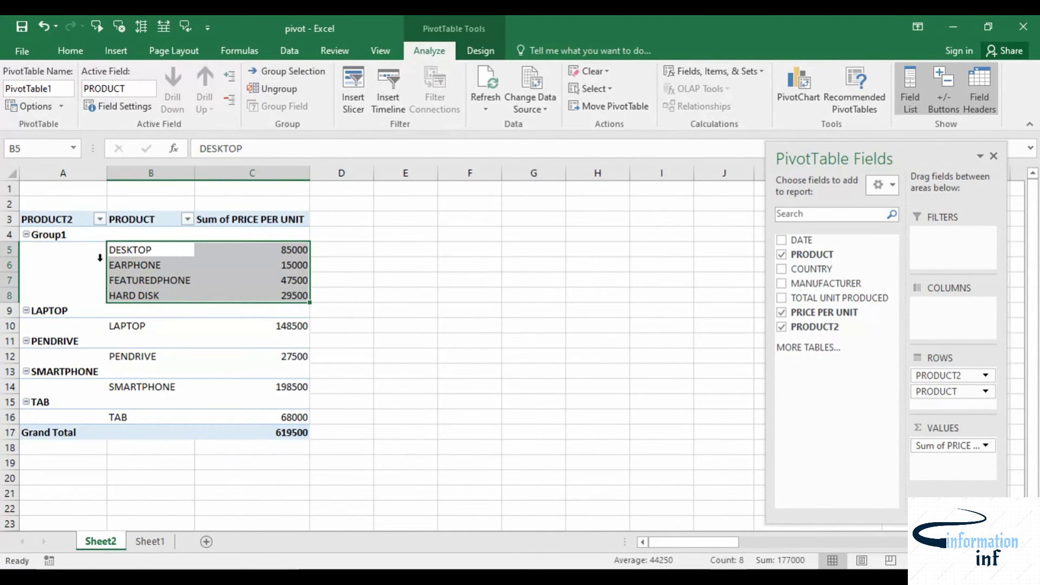
left_click_drag(48, 327, 216, 414)
left_click(284, 73)
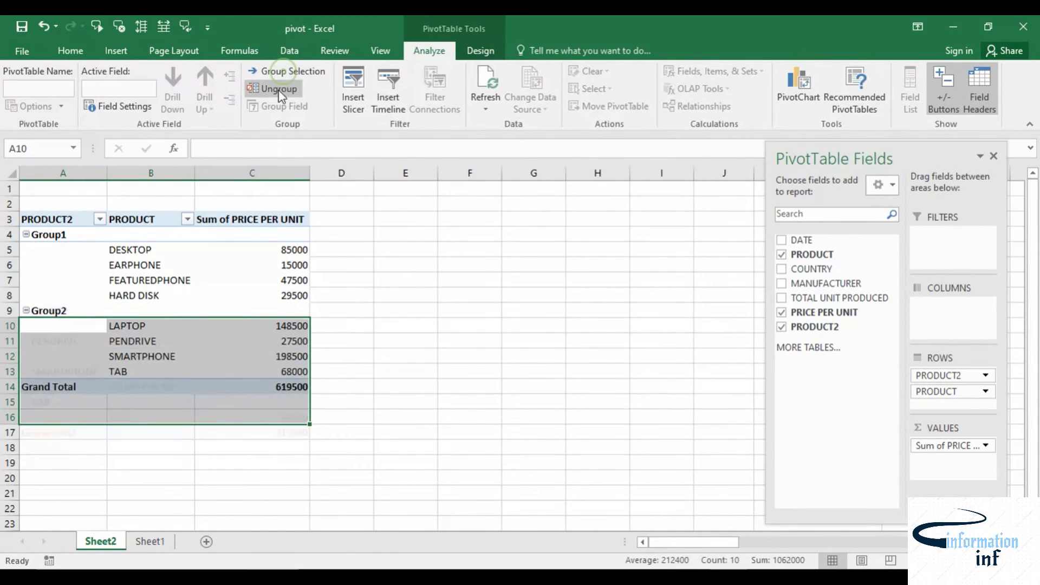
Rename the first product group as PRODUCT SET 1 and the second as PRODUCT SET 2.
left_click(65, 236)
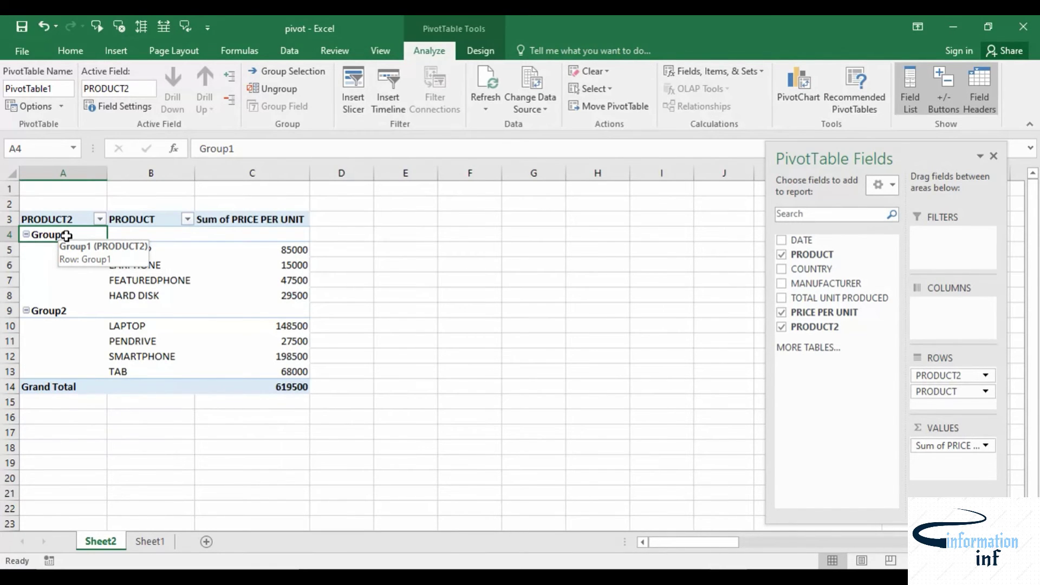
type("PRODUC")
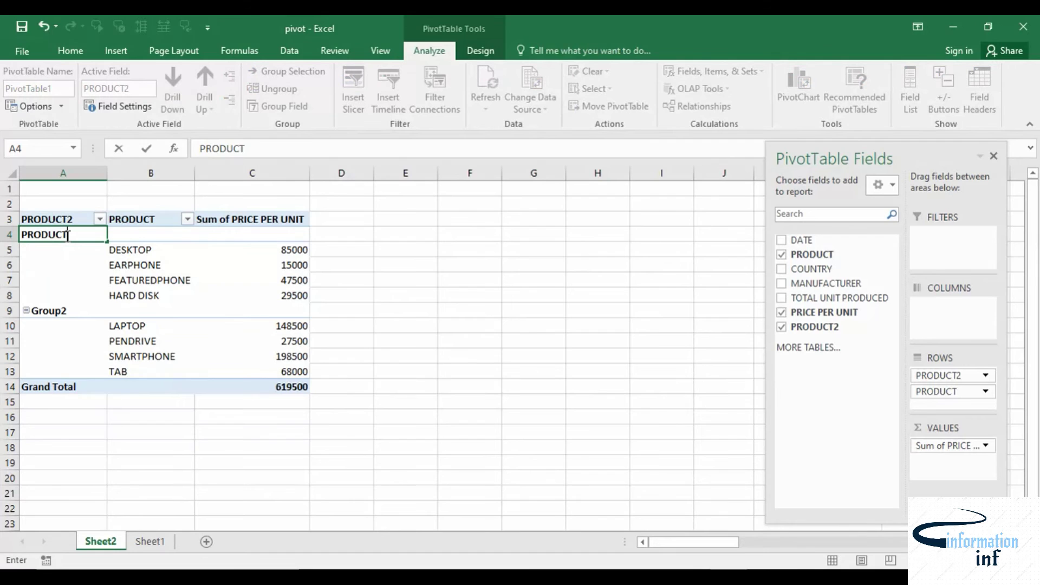
type("T SET 1")
left_click(58, 314)
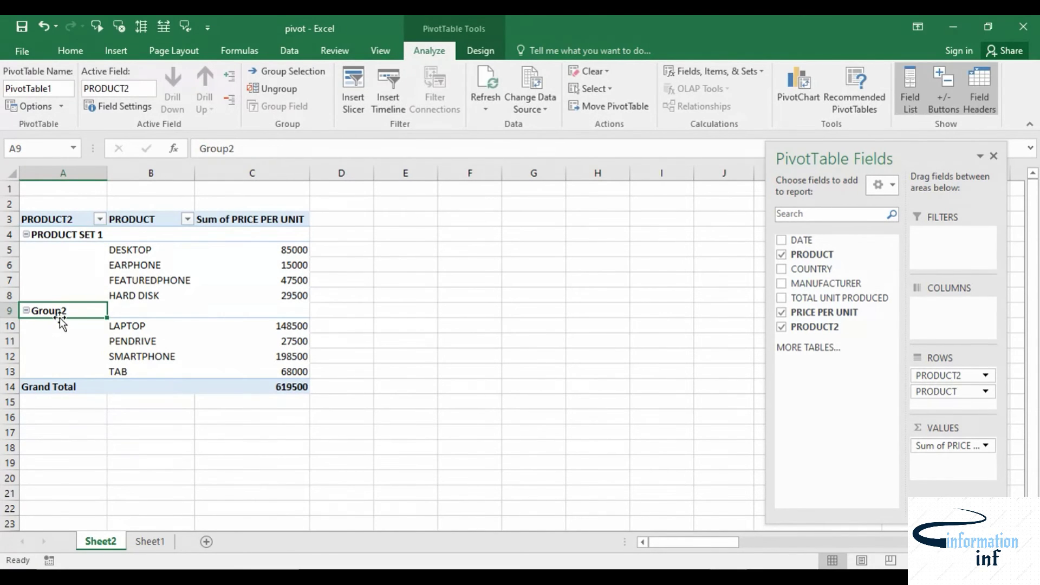
type("PRODUCT SET 2")
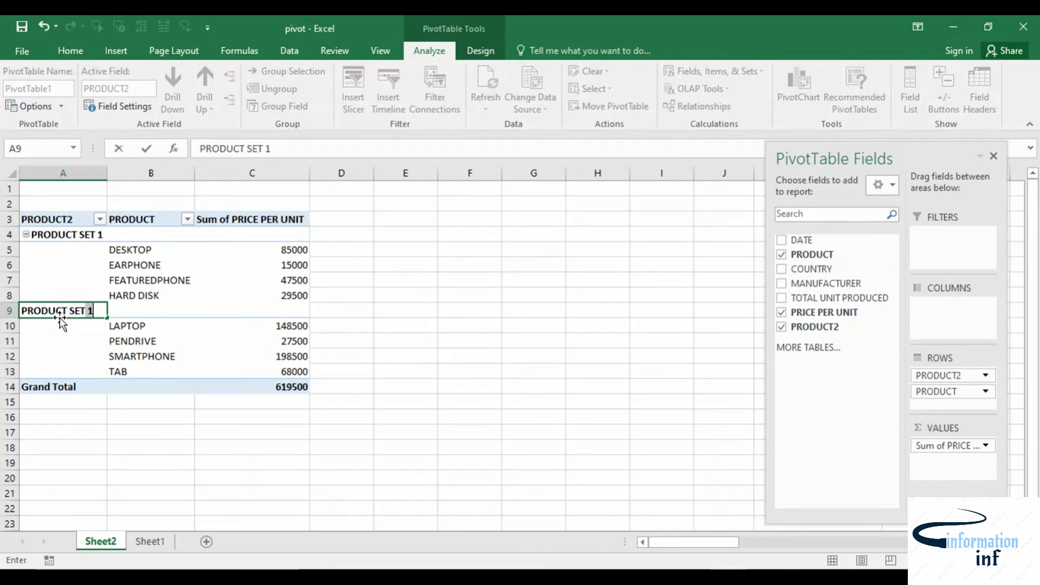
key("Return")
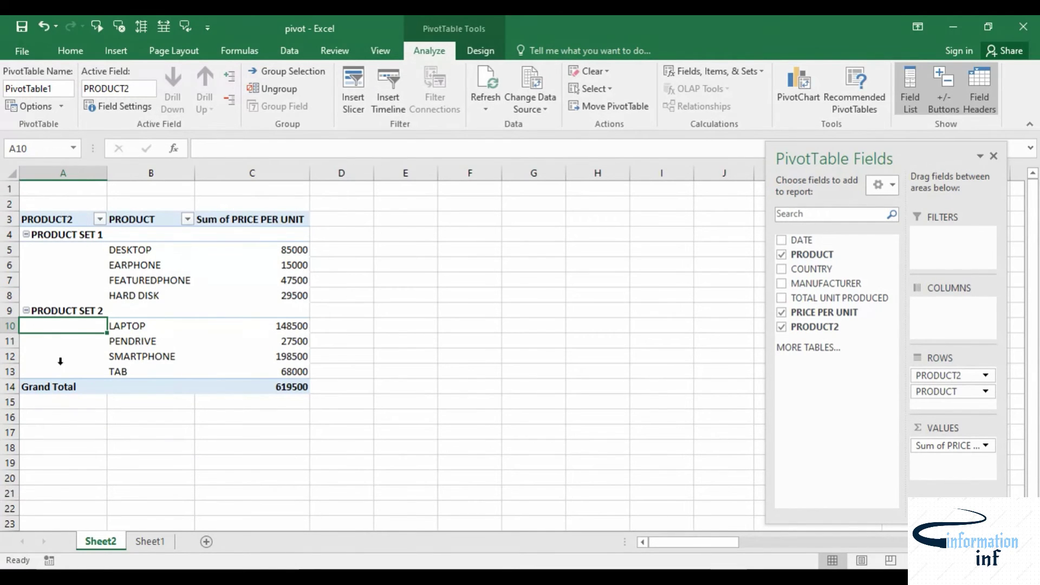
Check the tips list on Sheet1, and on Sheet2 set the pivot table's field list to sort A to Z.
left_click(146, 542)
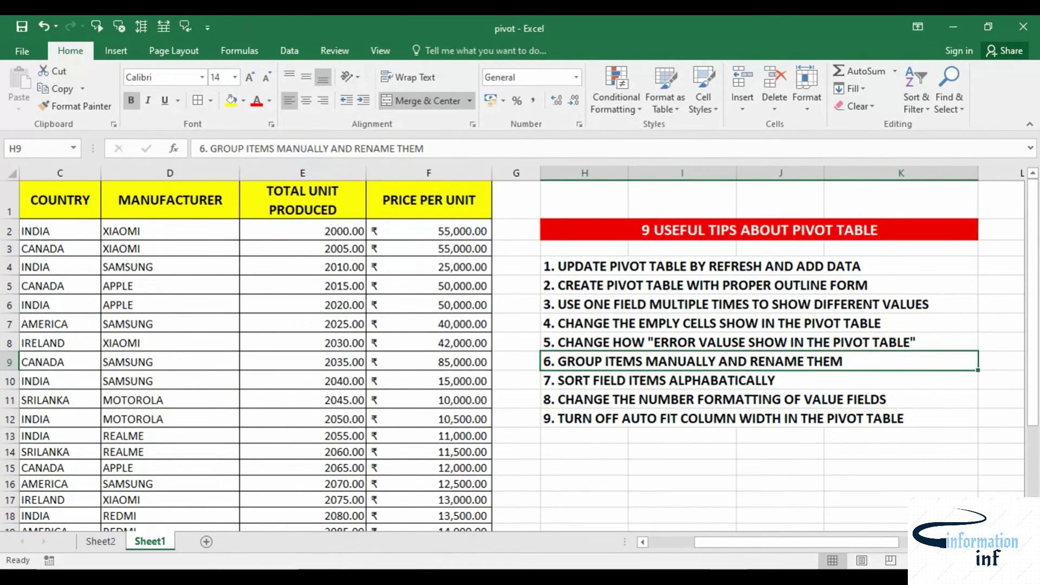
left_click(116, 541)
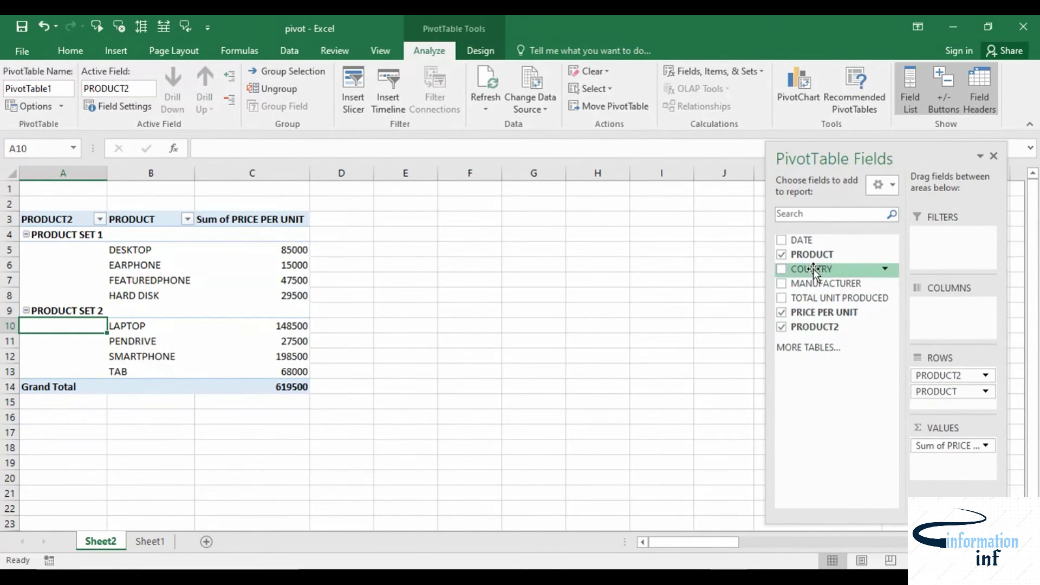
right_click(237, 294)
left_click(297, 494)
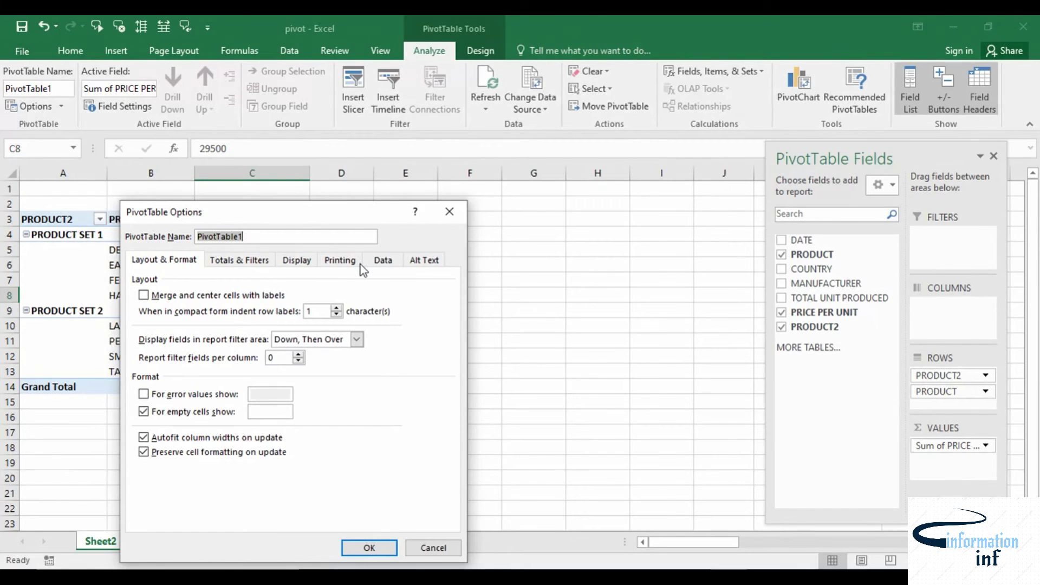
left_click(297, 260)
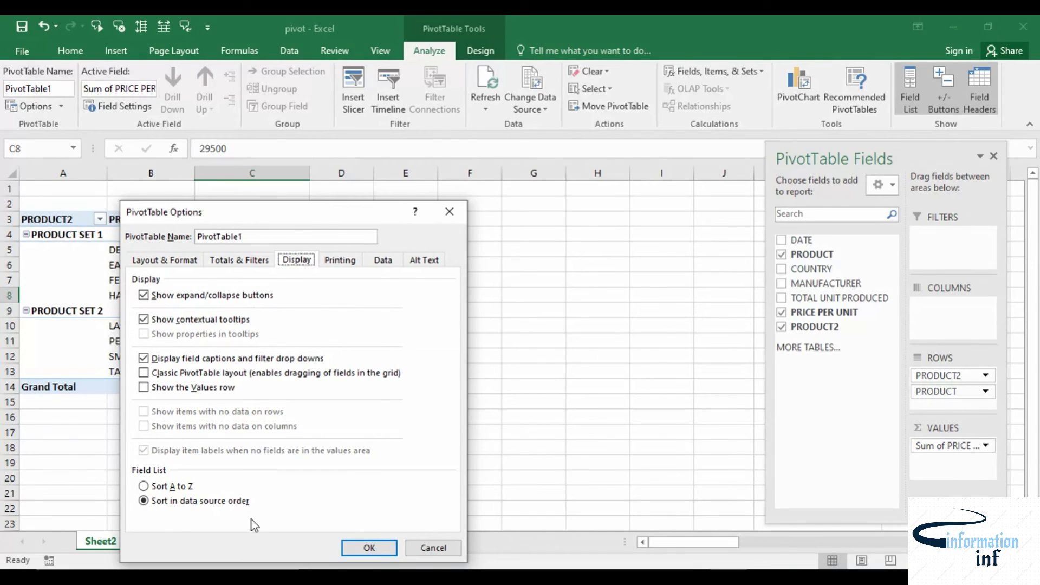
left_click(163, 486)
left_click(353, 548)
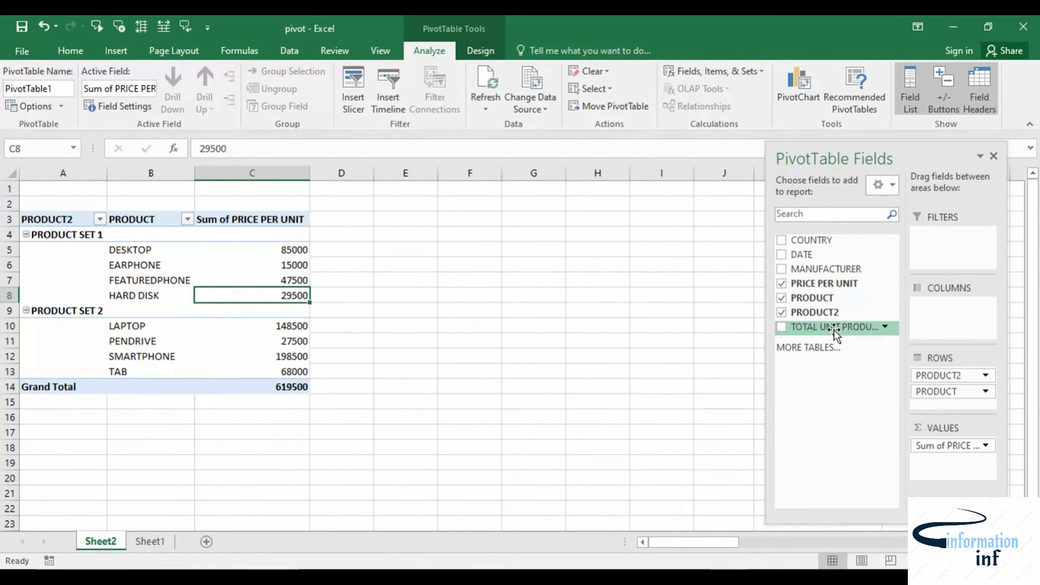
Set the pivot table's field list back to sorting in data source order.
right_click(223, 296)
left_click(294, 501)
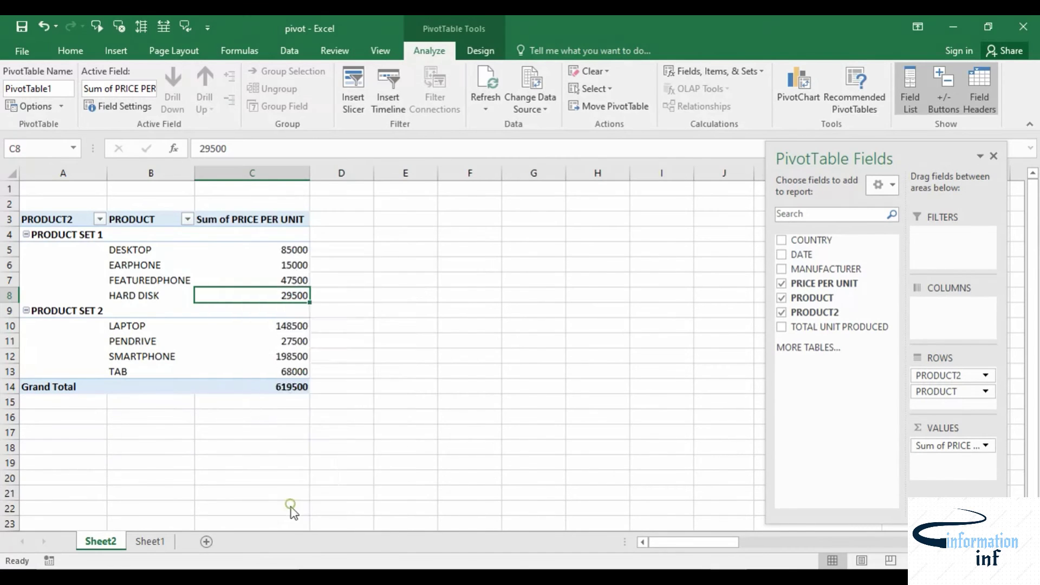
left_click(293, 260)
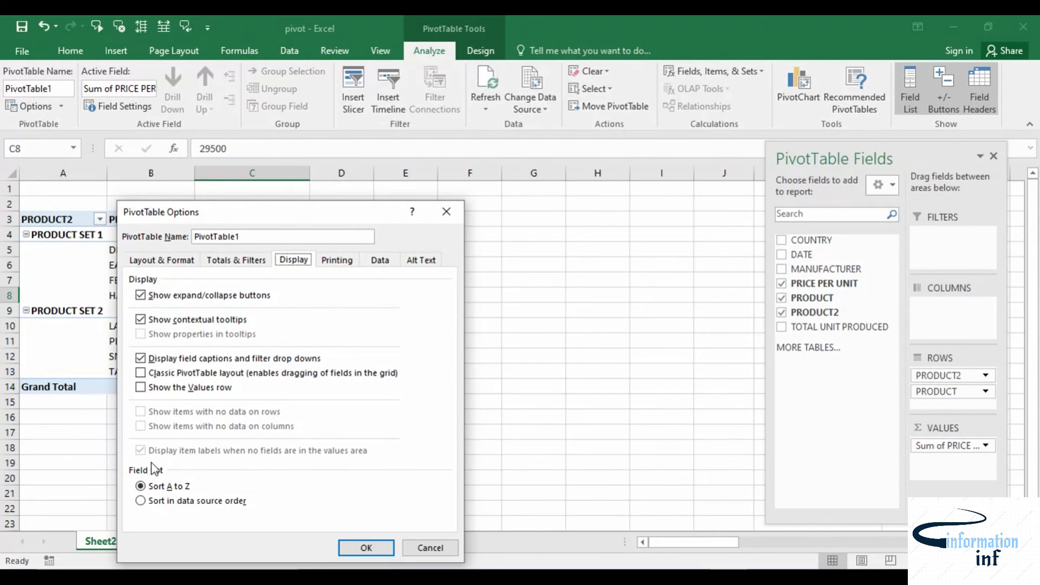
left_click(140, 500)
left_click(353, 550)
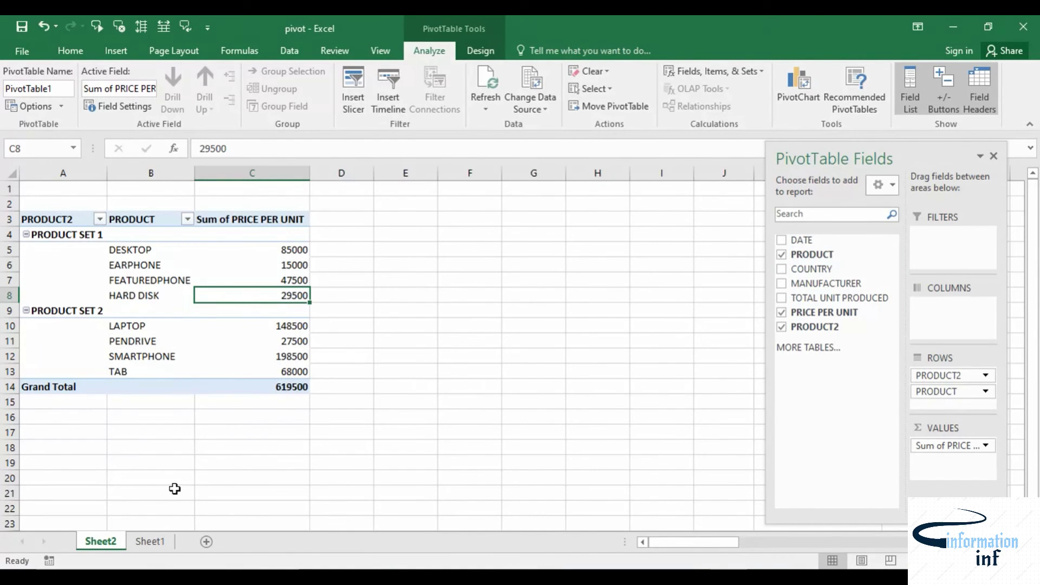
Compare with the source columns on Sheet1, and on Sheet2 sort the pivot table's field list A to Z again.
left_click(158, 538)
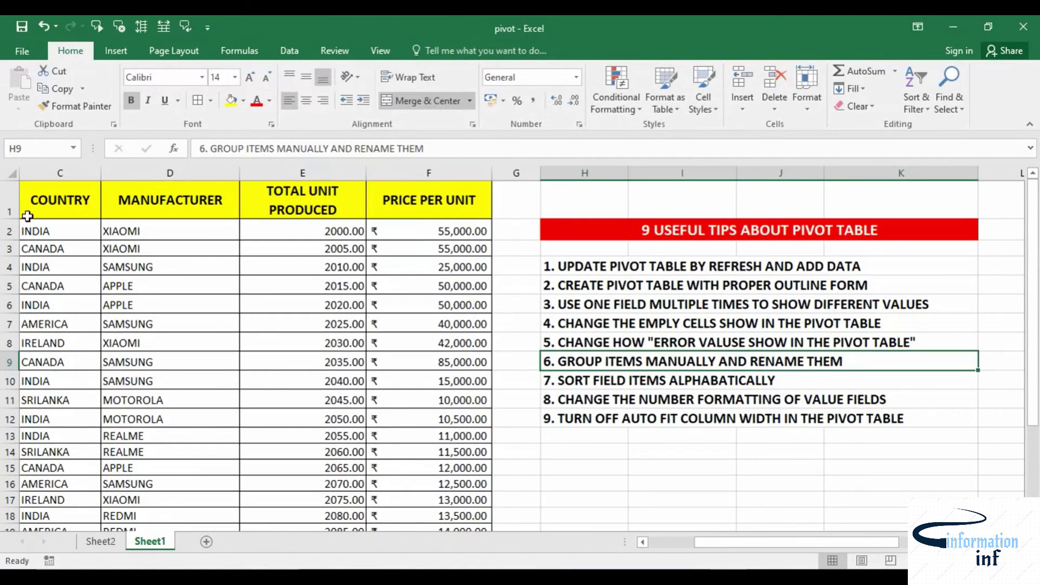
left_click(100, 541)
right_click(245, 278)
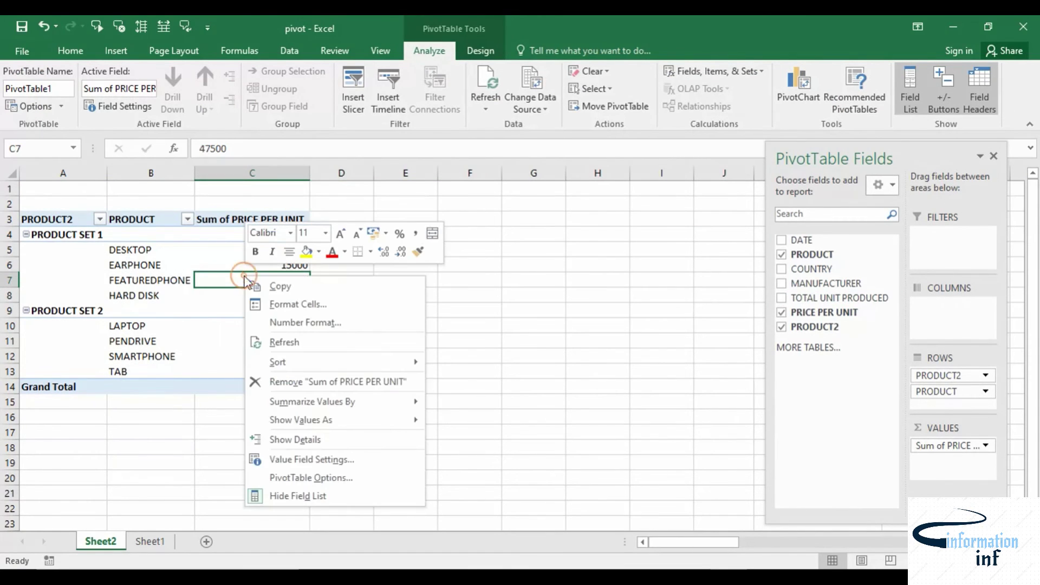
left_click(281, 478)
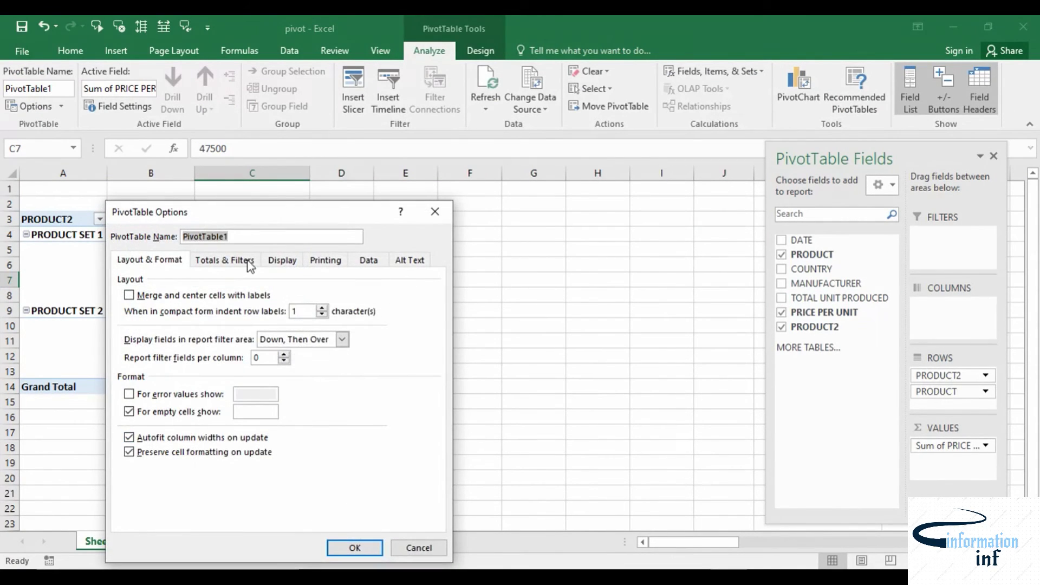
left_click(282, 260)
left_click(157, 487)
left_click(336, 547)
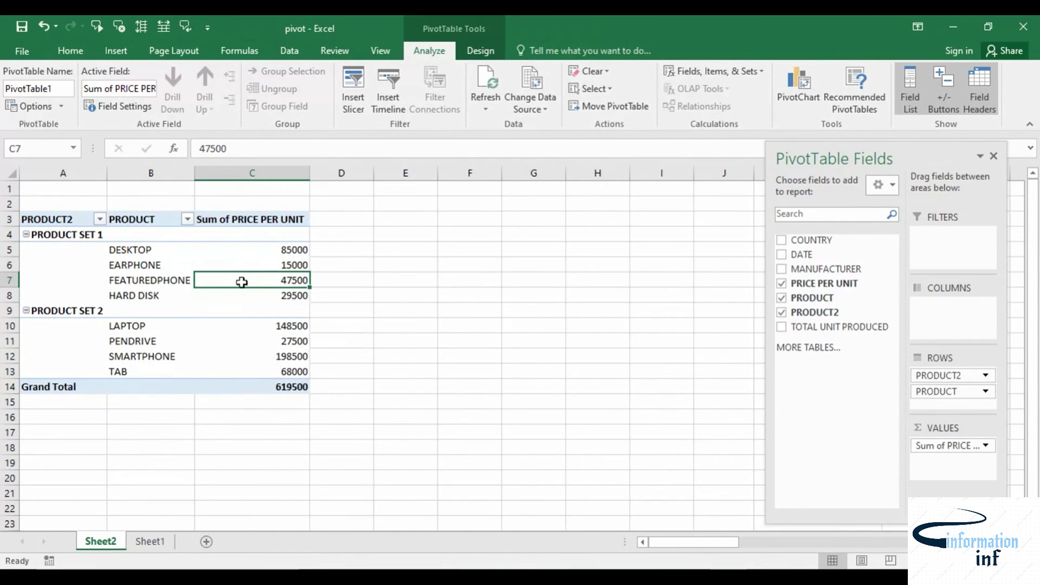
Restore the data source order for the fields in the pivot table's field list.
right_click(228, 292)
left_click(298, 492)
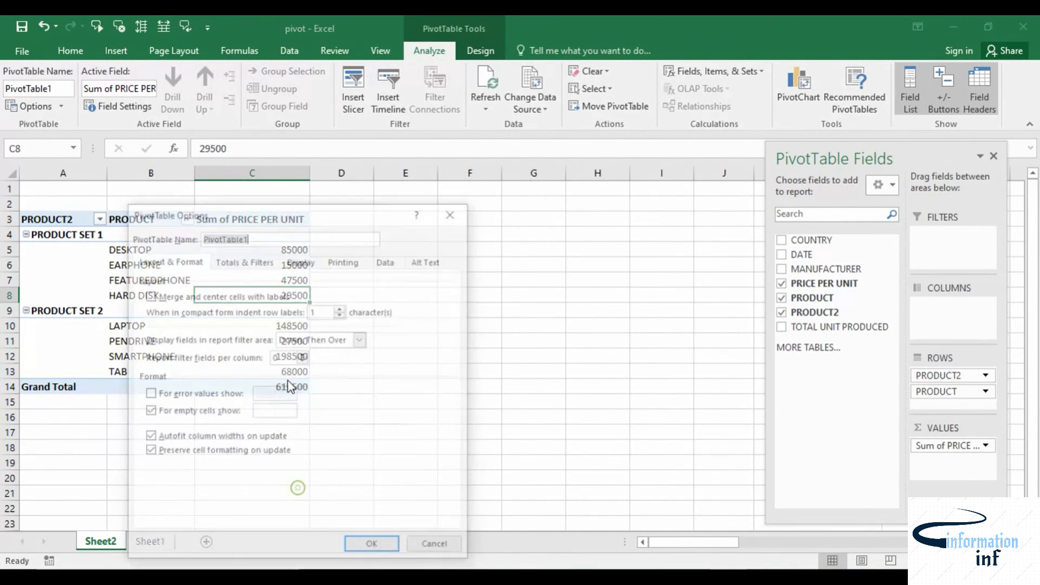
left_click(302, 260)
left_click(153, 495)
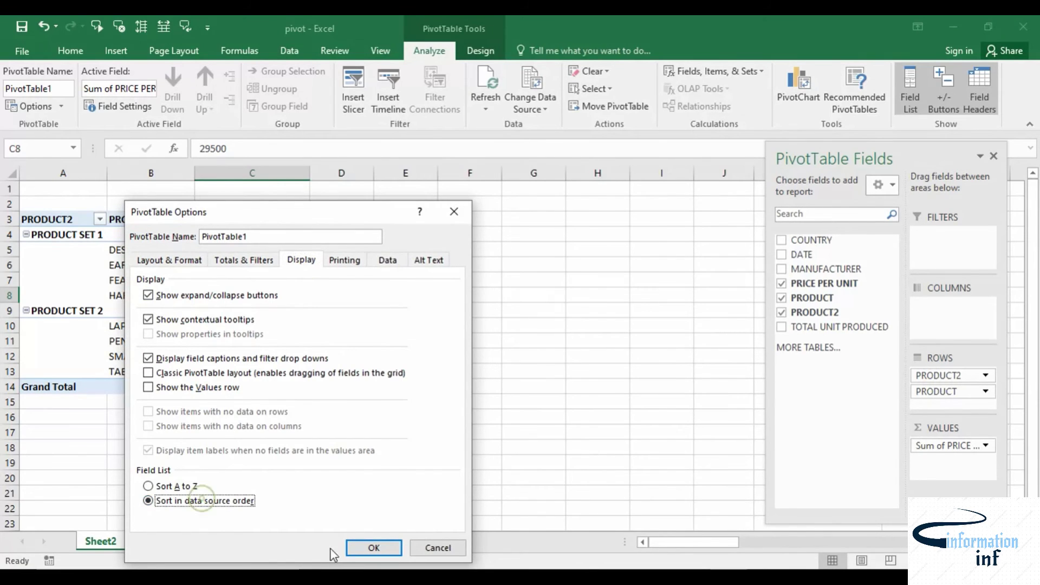
left_click(373, 547)
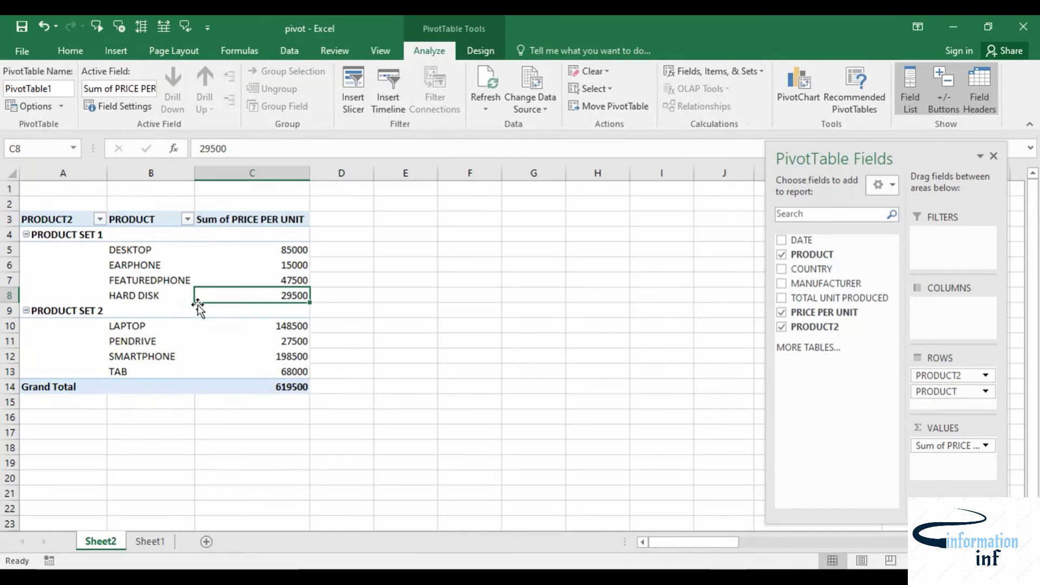
Check the eighth tip in the list on Sheet1, and return to the pivot table on Sheet2.
left_click(150, 541)
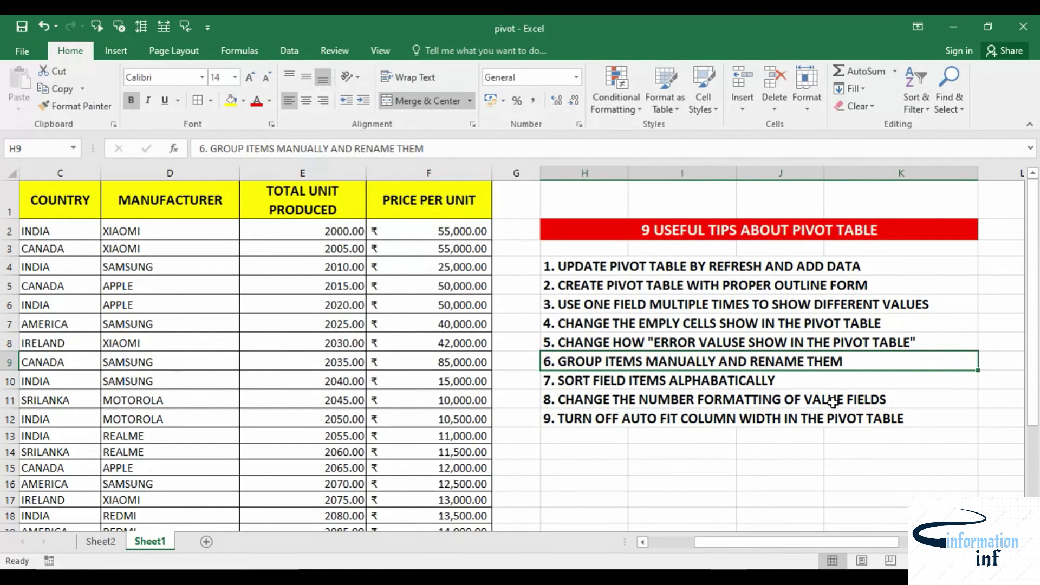
left_click(107, 542)
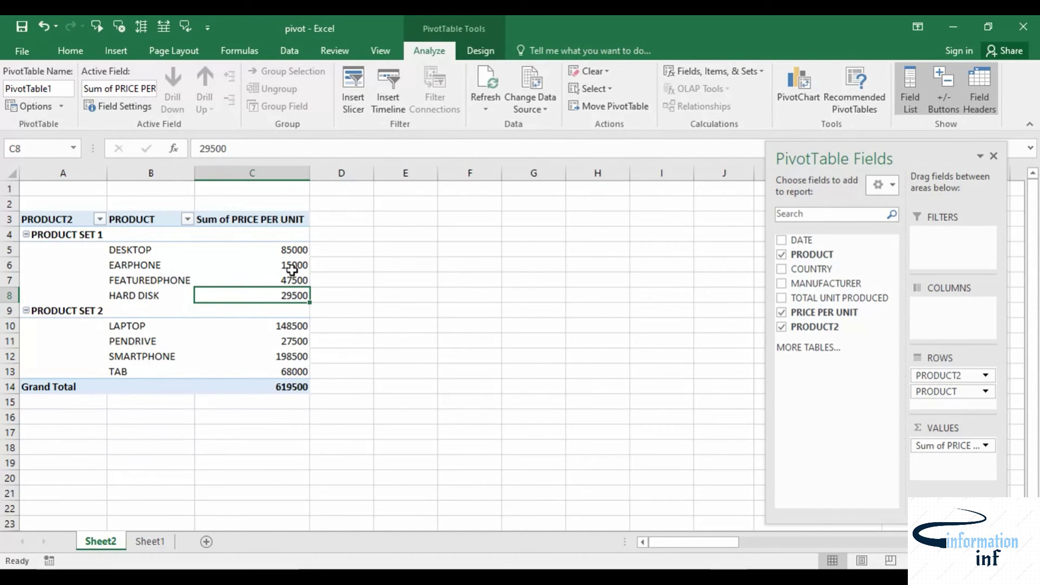
left_click(275, 274)
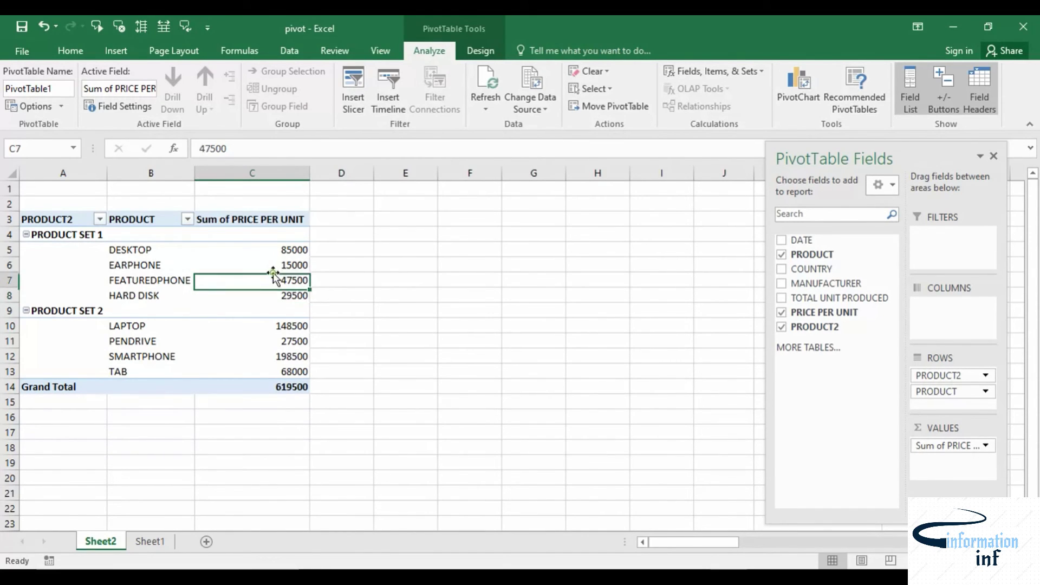
Set the number format of the Sum of PRICE PER UNIT field to Currency with the ₹ symbol and 2 decimal places.
left_click(252, 221)
right_click(253, 219)
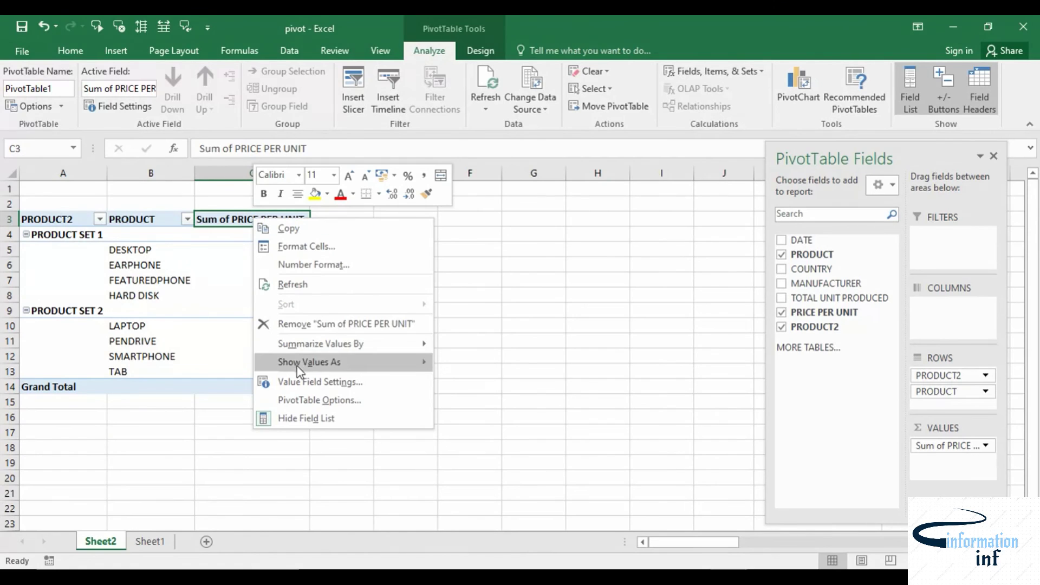
left_click(307, 383)
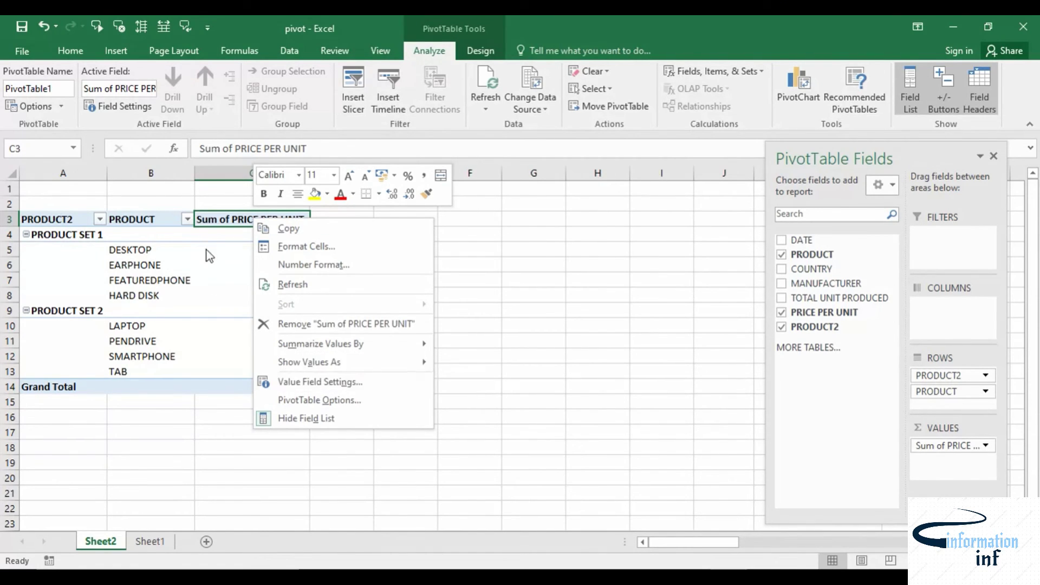
left_click(215, 219)
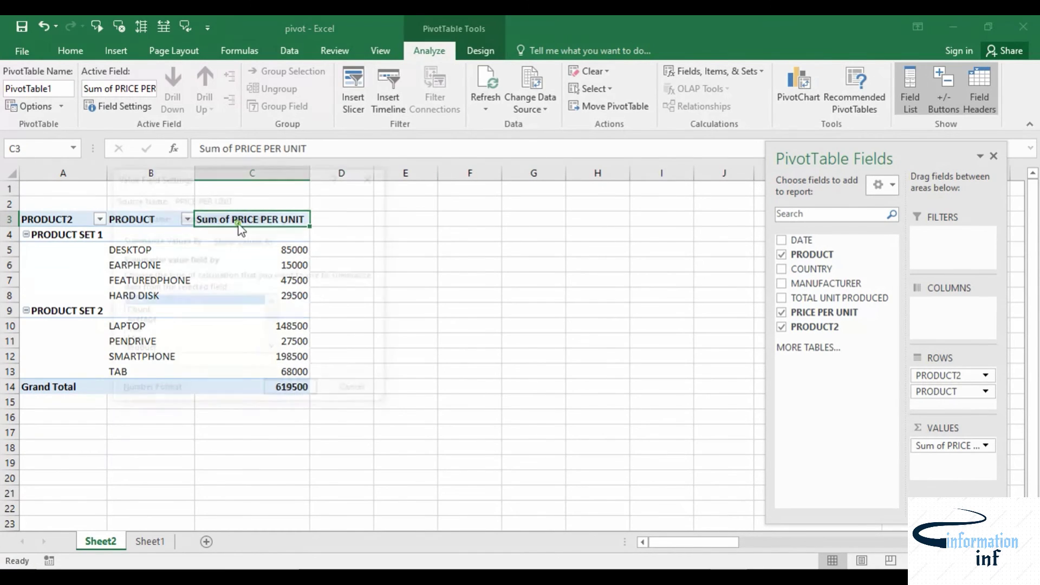
double_click(238, 220)
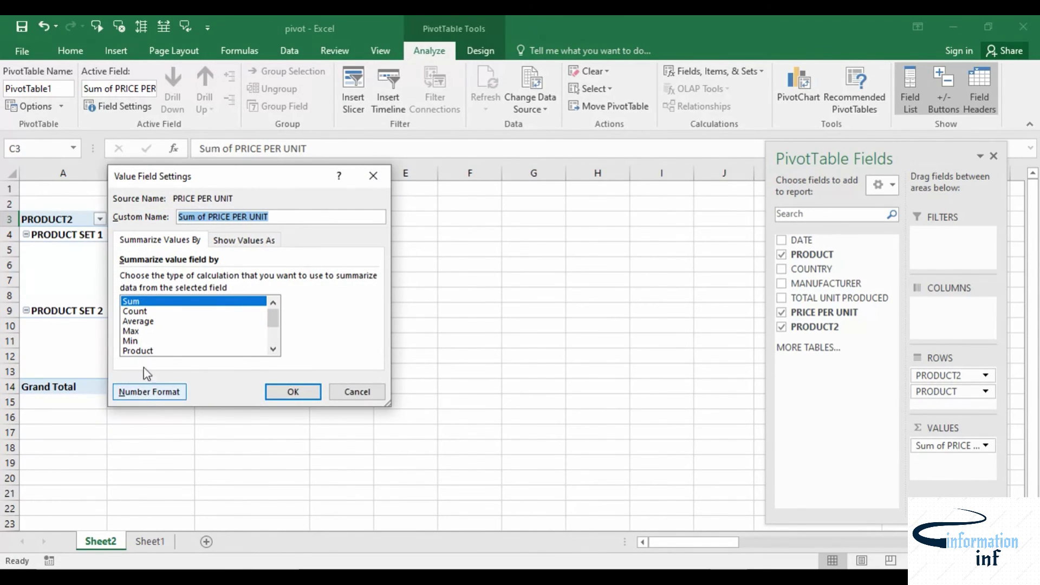
left_click(142, 393)
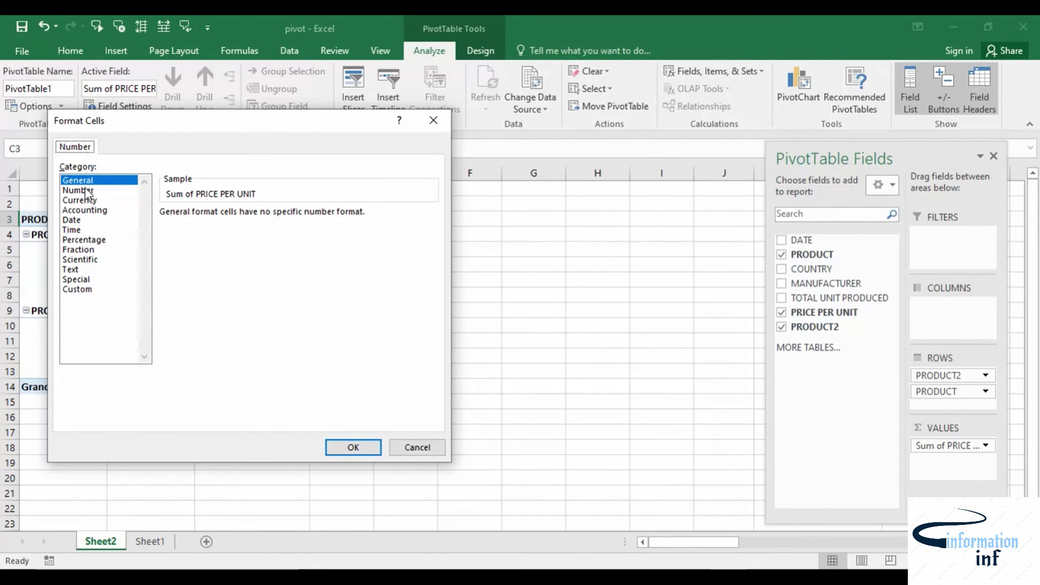
left_click(91, 201)
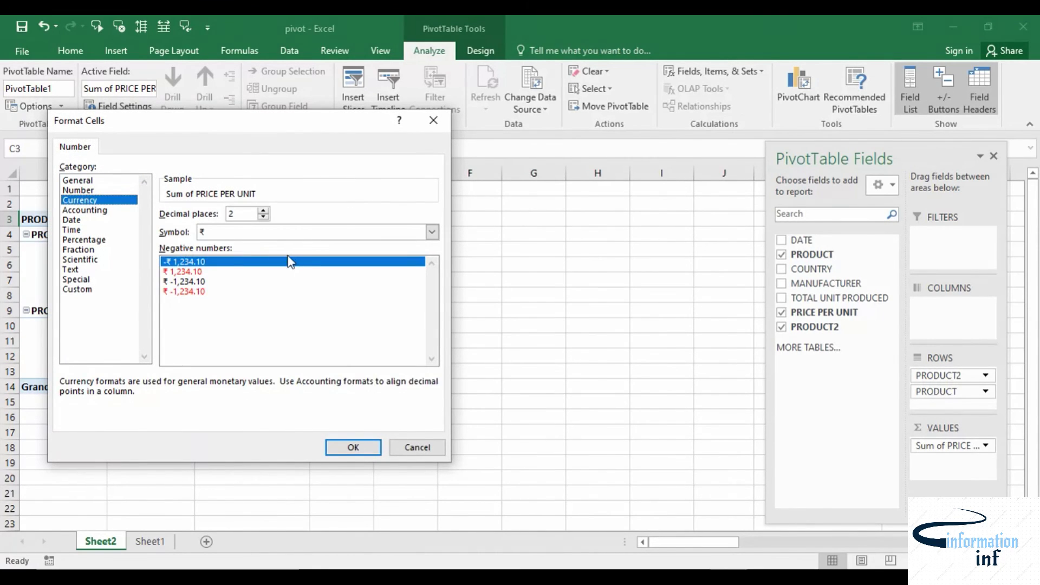
left_click(353, 446)
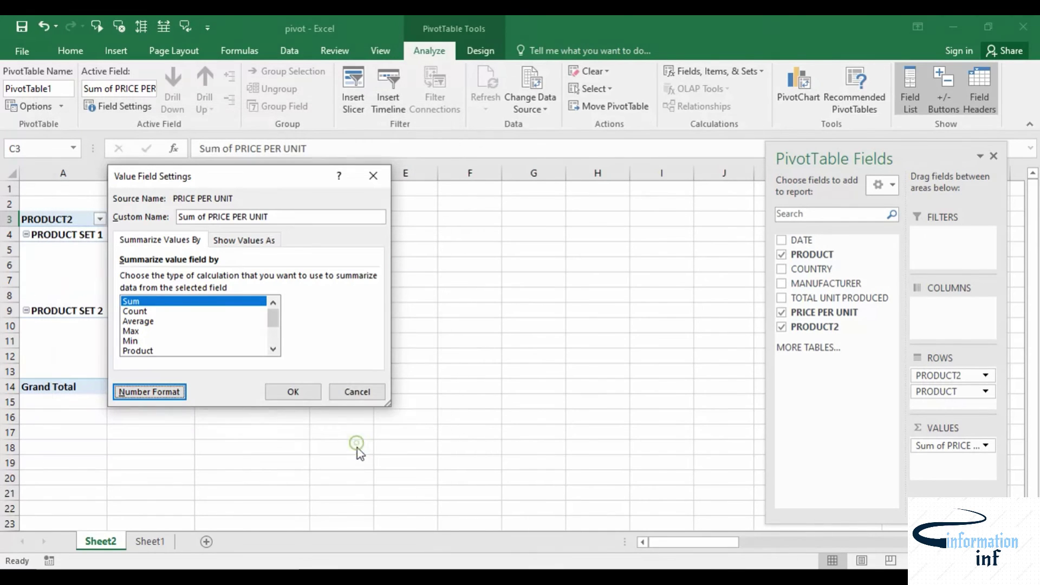
left_click(292, 391)
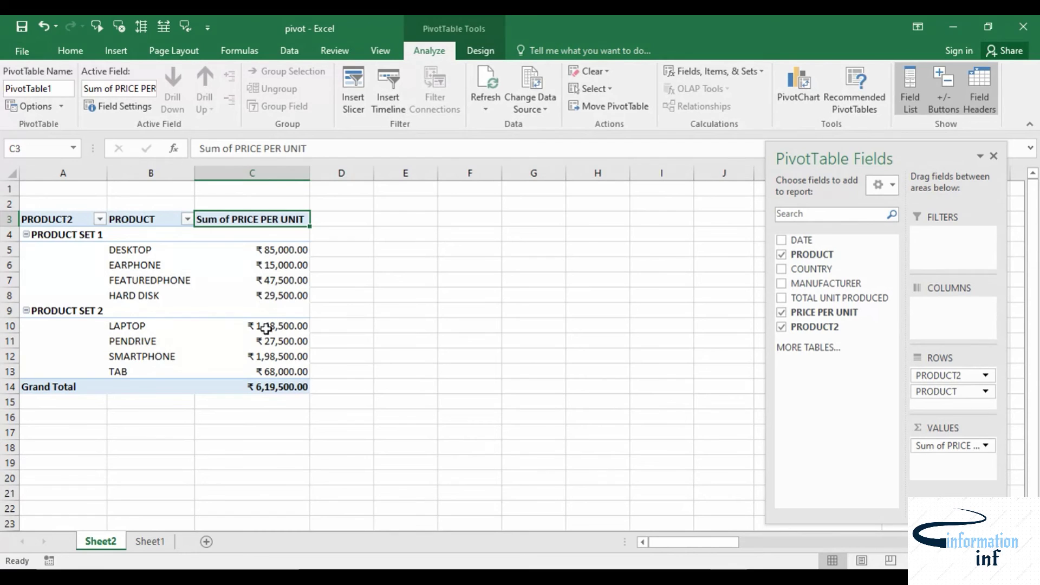
mouse_move(258, 299)
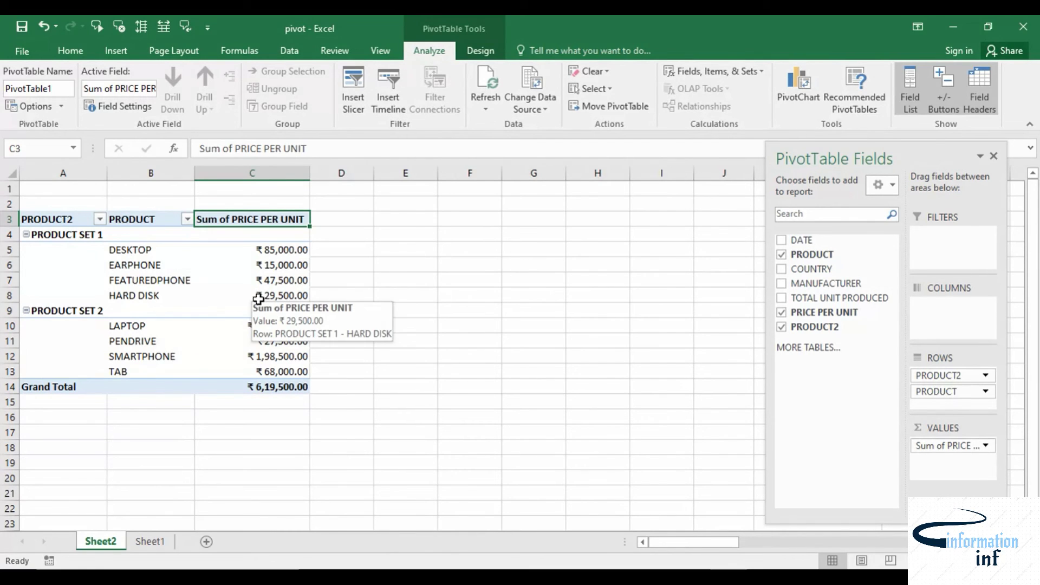
Check the ninth tip on Sheet1, and on Sheet2 widen columns A, B and C and refresh the pivot table.
left_click(152, 541)
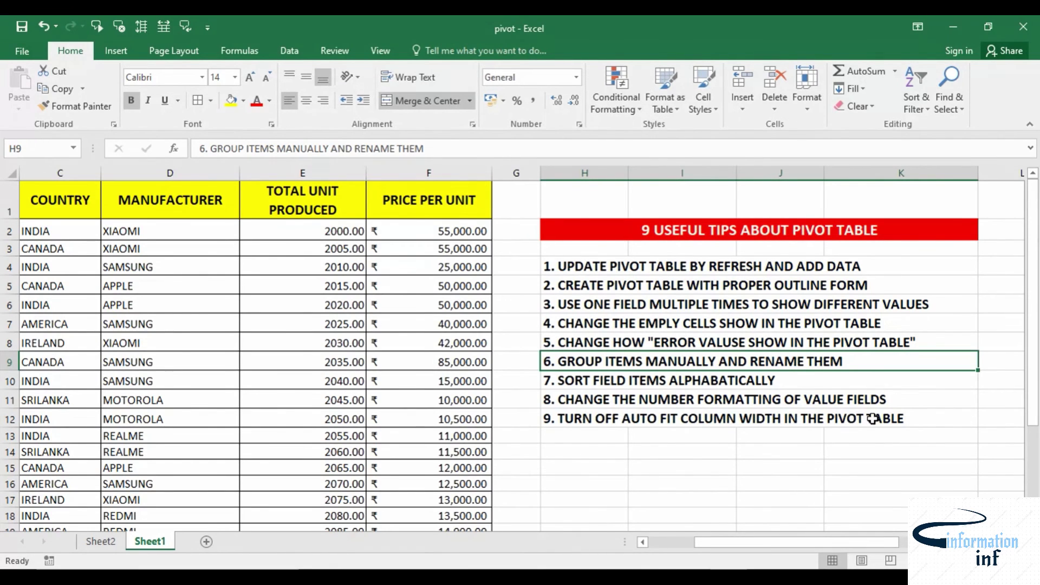
left_click(100, 541)
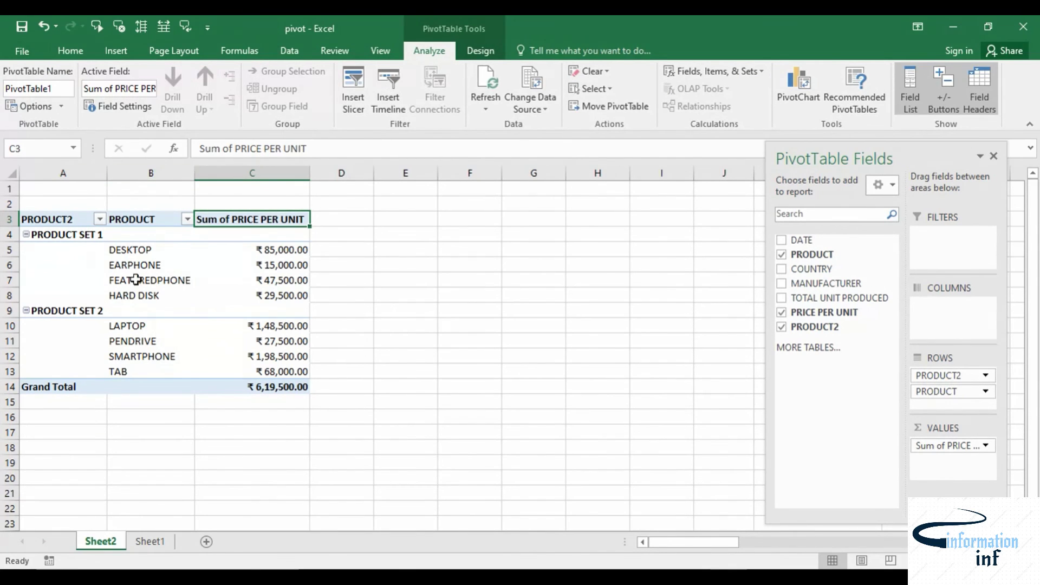
left_click_drag(107, 173, 158, 180)
left_click_drag(243, 173, 306, 173)
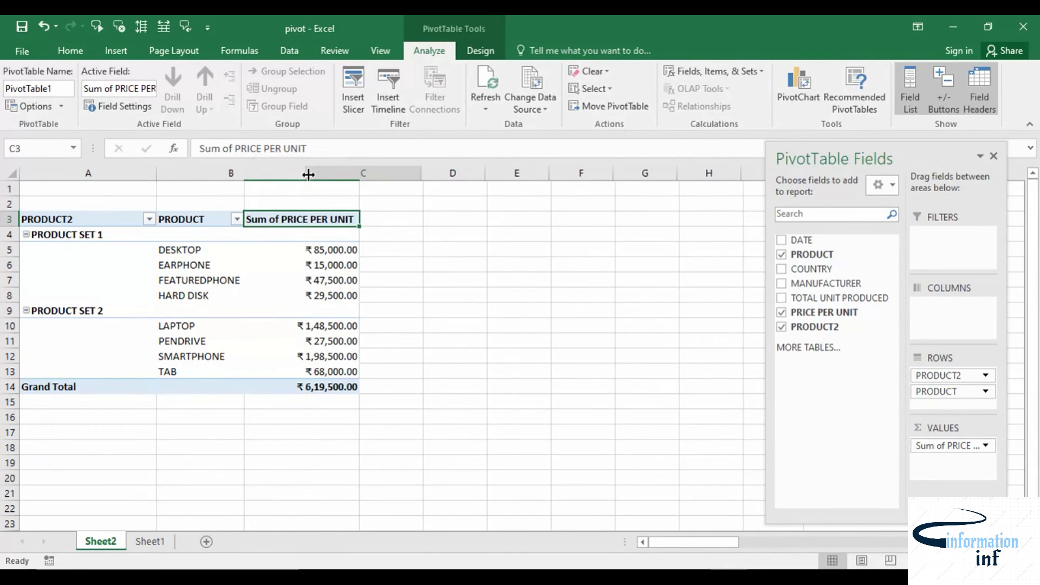
left_click_drag(421, 174, 486, 174)
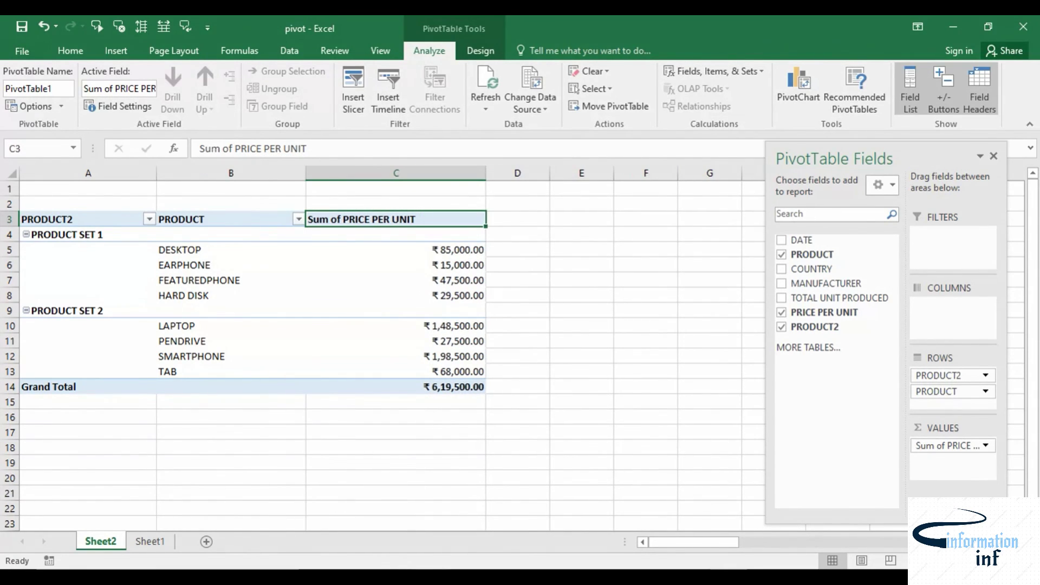
left_click(466, 96)
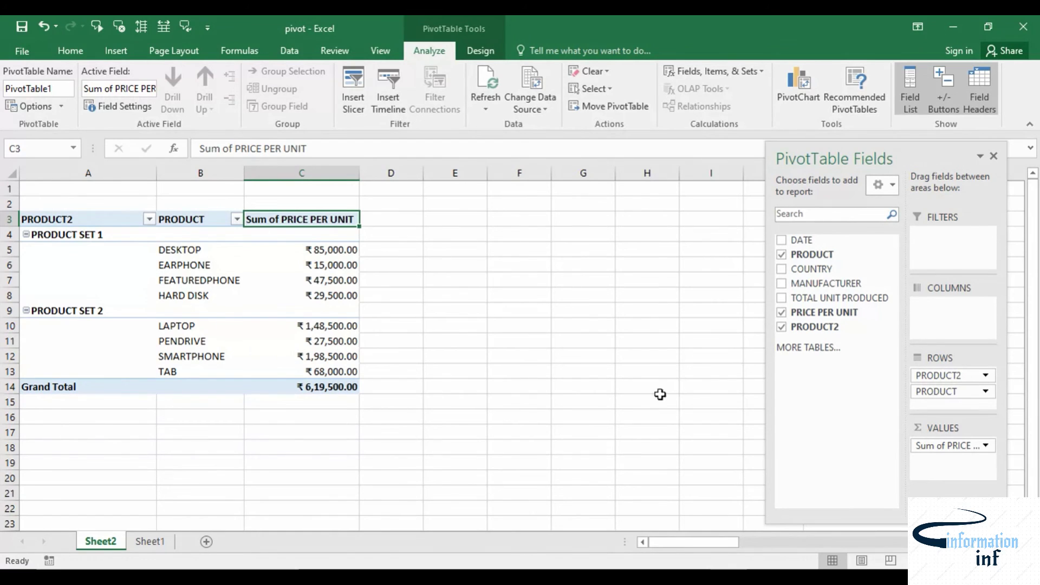
Clear the pivot table's fields and rebuild it with PRODUCT in rows, COUNTRY in columns and PRICE PER UNIT in values.
left_click_drag(930, 445, 829, 336)
left_click_drag(929, 391, 843, 320)
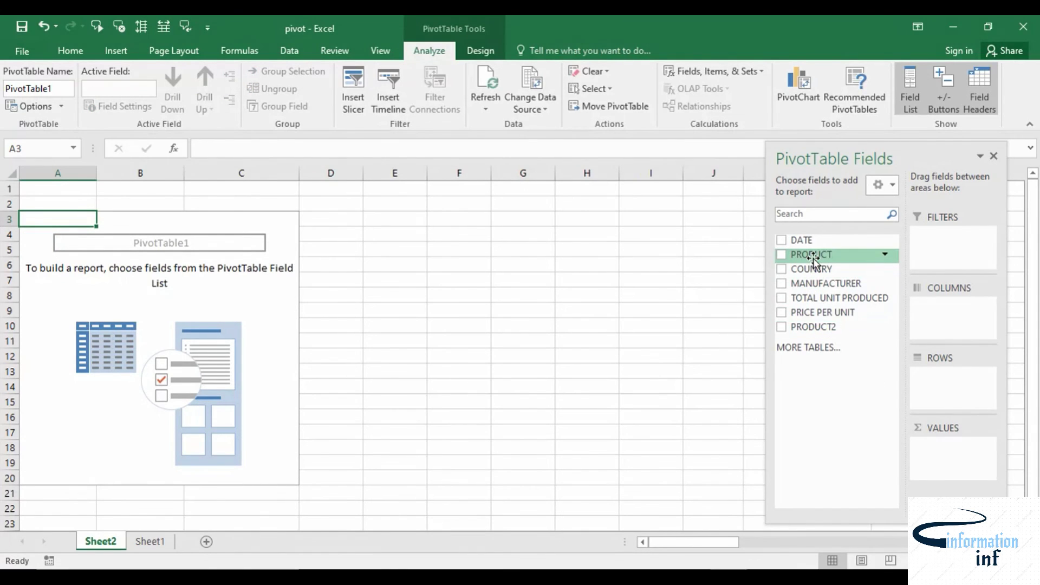
left_click_drag(814, 259, 919, 309)
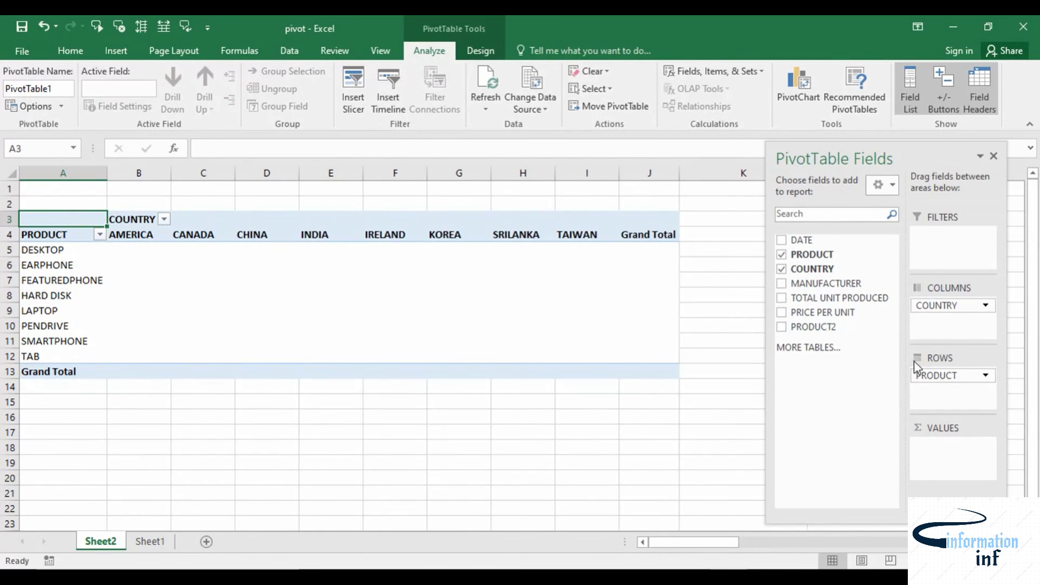
left_click_drag(820, 320, 921, 459)
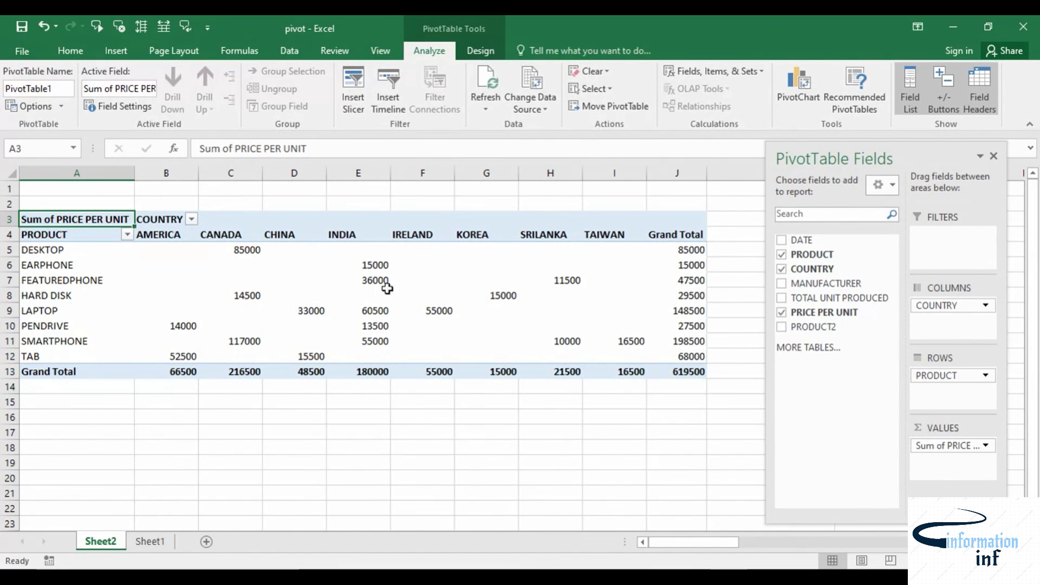
Widen columns A, B and D of the rebuilt pivot table and refresh it to test the column autofit.
left_click_drag(134, 173, 303, 174)
left_click_drag(432, 176, 518, 179)
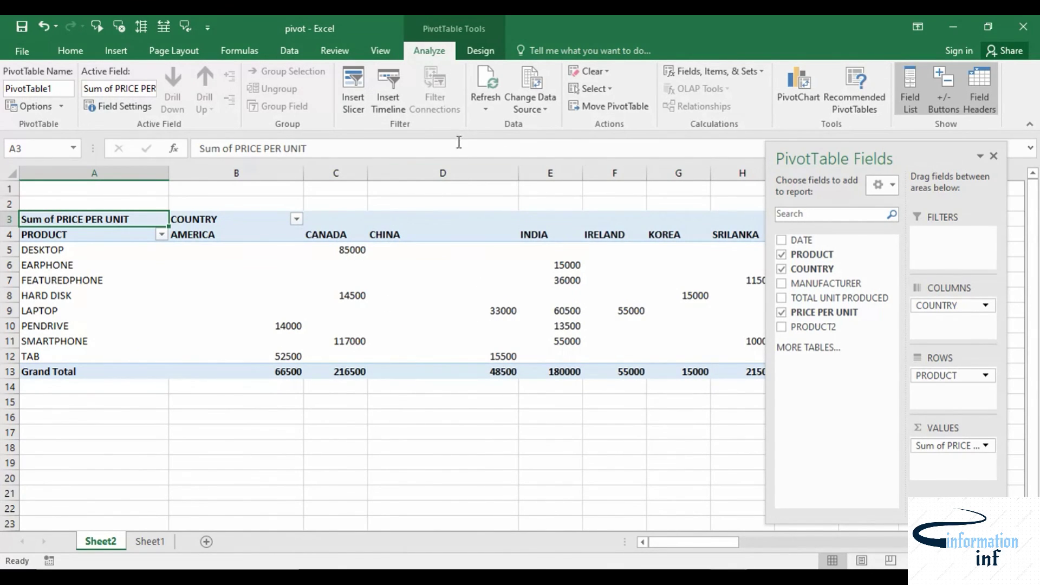
left_click(486, 84)
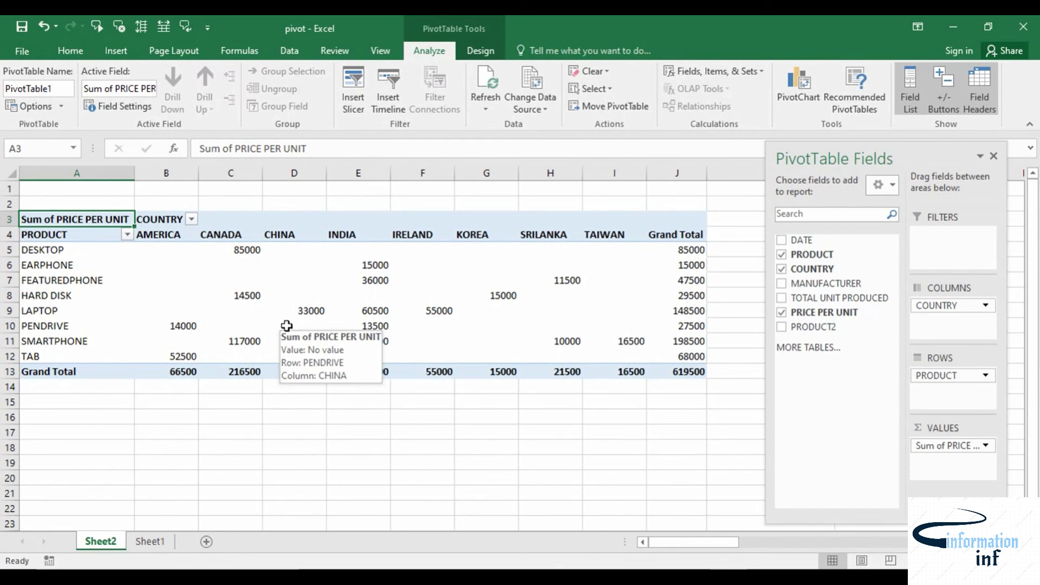
Turn off autofitting column widths on update for the pivot table, and widen the CANADA and CHINA columns.
right_click(242, 294)
left_click(309, 494)
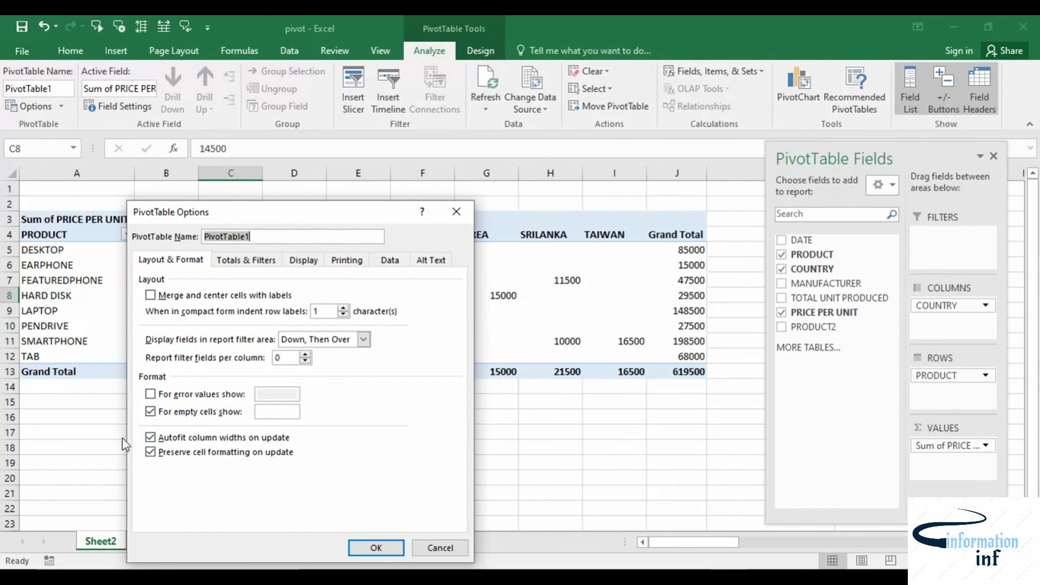
left_click(150, 439)
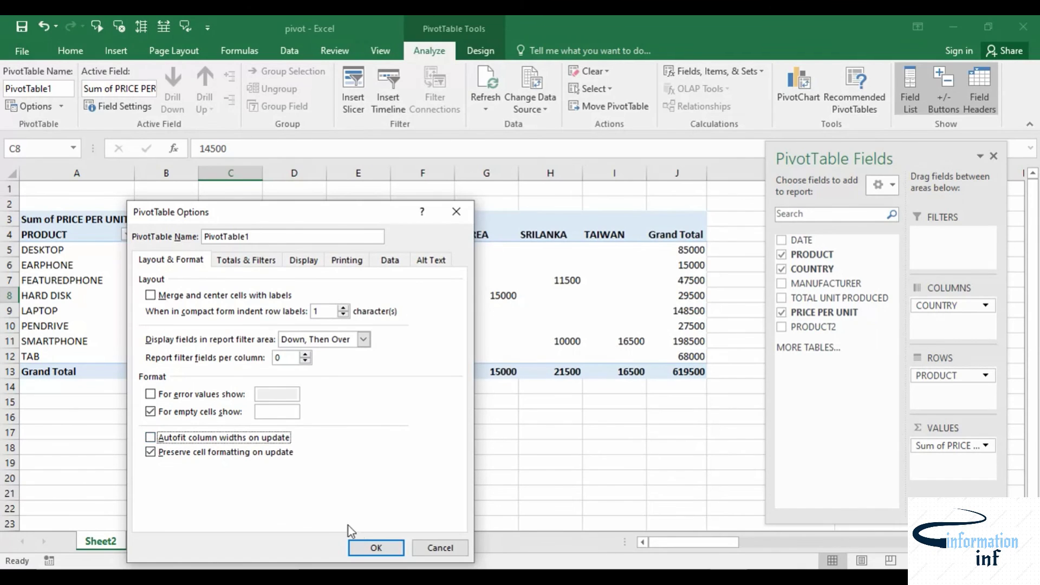
left_click(371, 548)
left_click_drag(329, 173, 382, 173)
left_click_drag(263, 173, 341, 174)
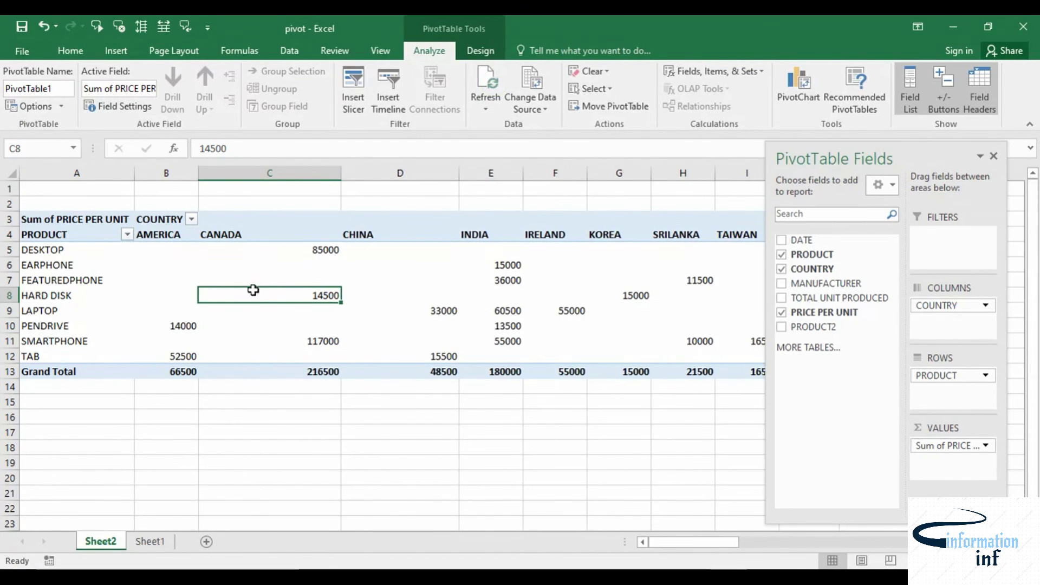
Turn autofitting of column widths on update back on for the pivot table.
right_click(398, 294)
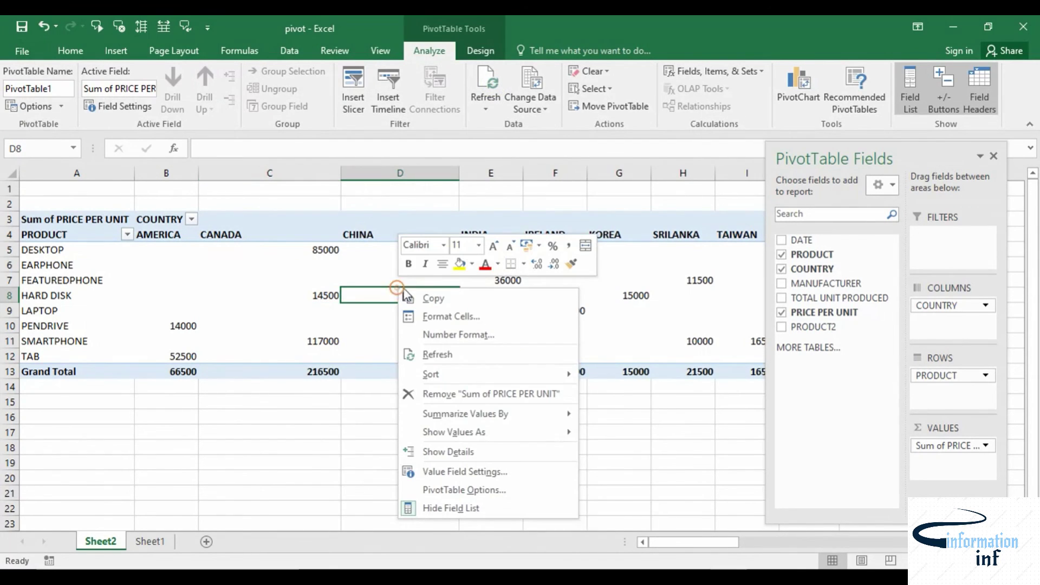
left_click(434, 489)
left_click(284, 438)
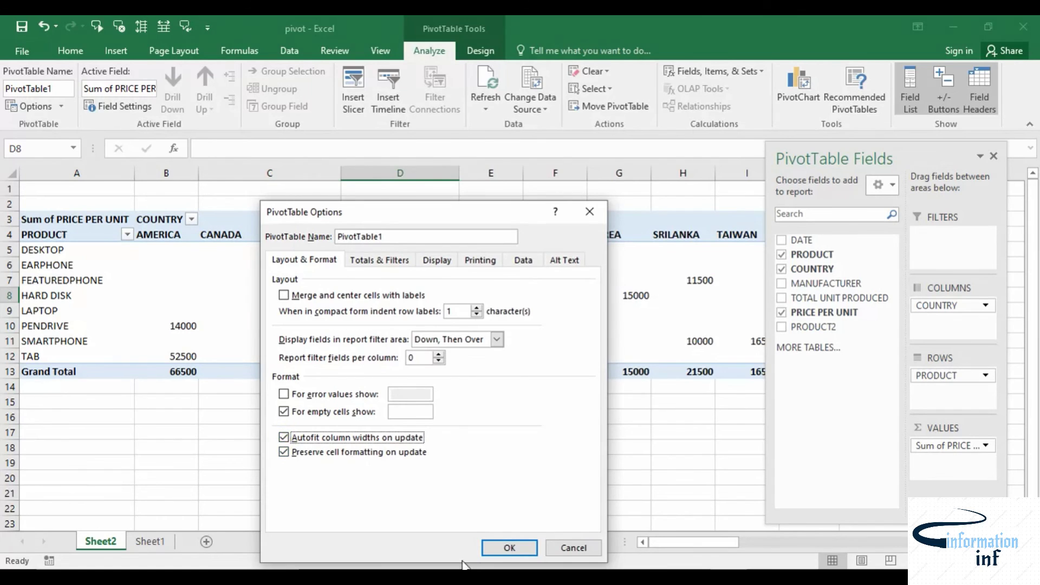
left_click(509, 547)
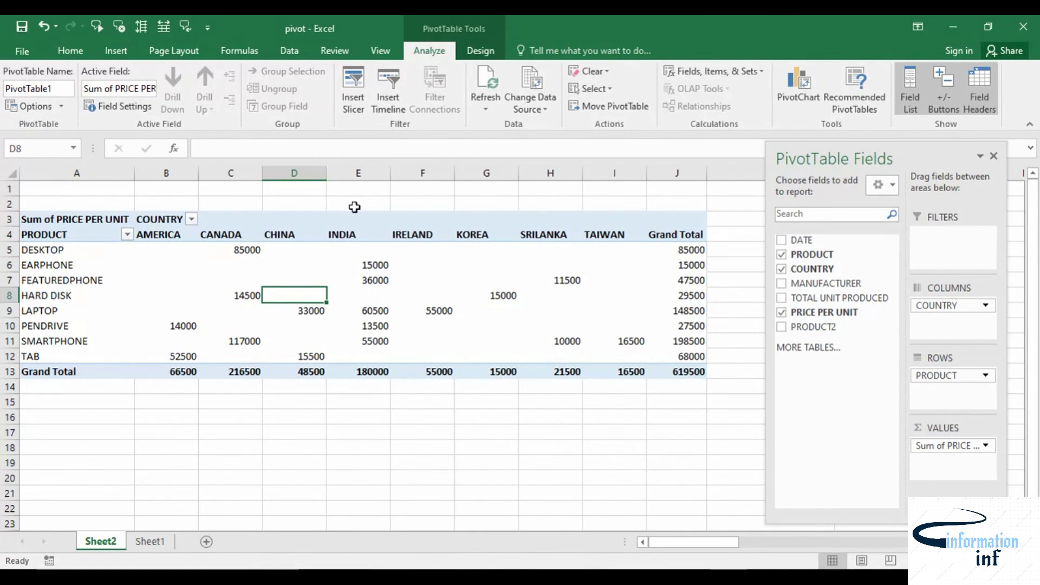
Widen the CHINA and CANADA columns again and refresh the pivot table to test the restored autofit.
left_click_drag(329, 172, 384, 173)
left_click_drag(259, 174, 324, 176)
left_click(484, 84)
mouse_move(290, 266)
Review the list of nine tips on Sheet1 against the pivot table on Sheet2.
left_click(150, 542)
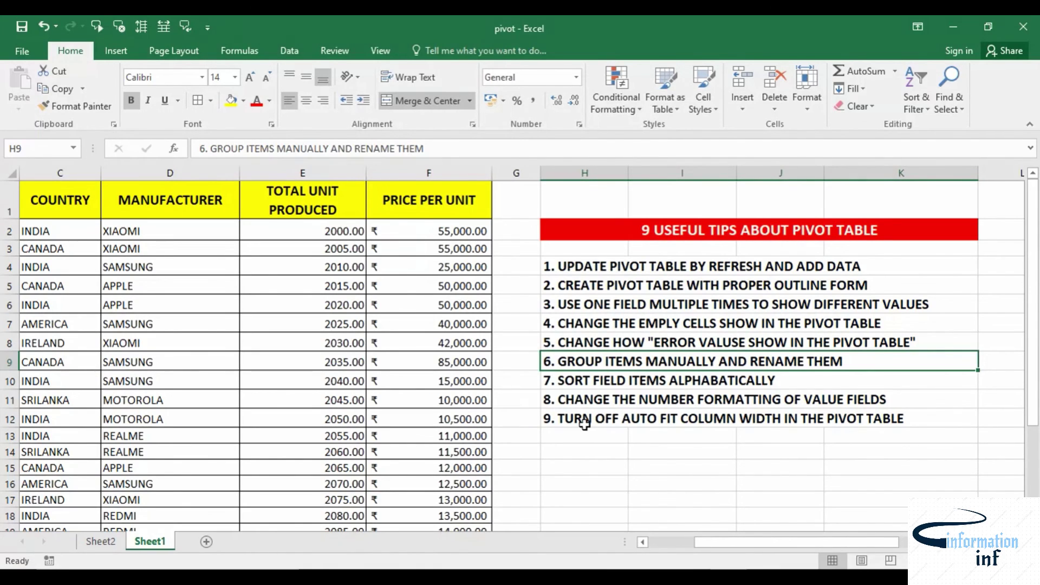
left_click(118, 542)
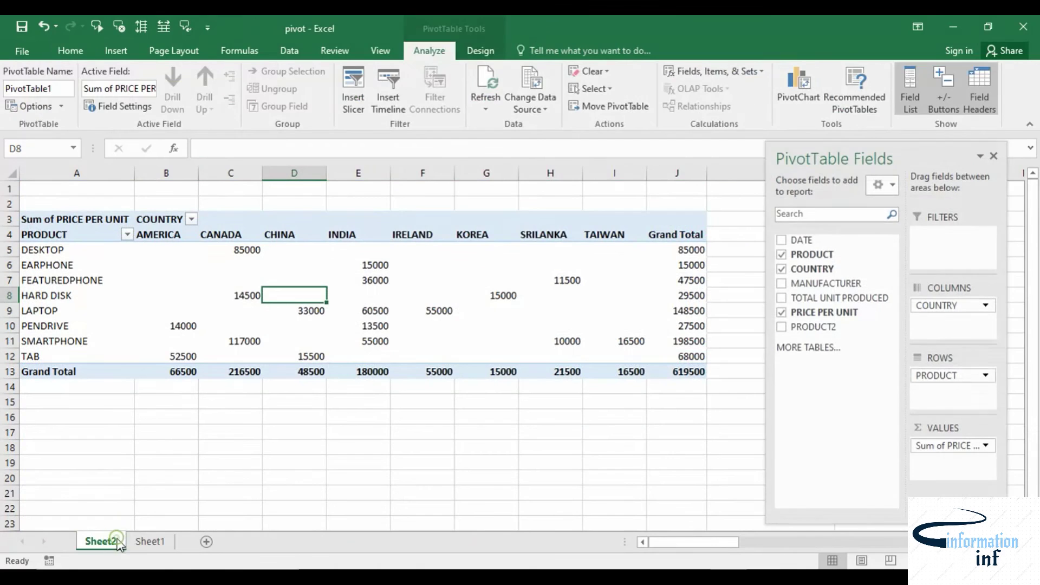
left_click(149, 543)
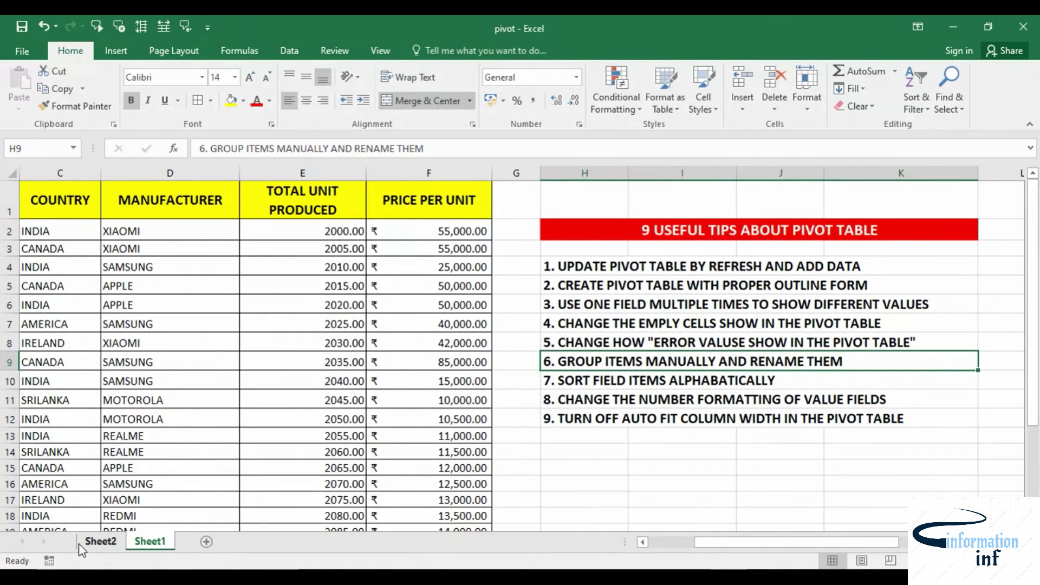
left_click(79, 544)
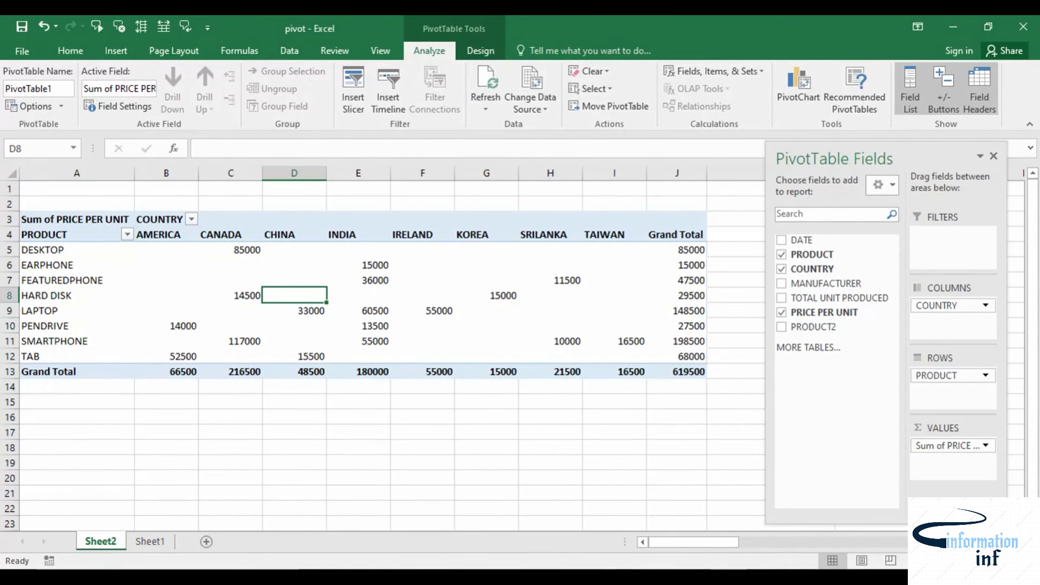
key("alt+Tab")
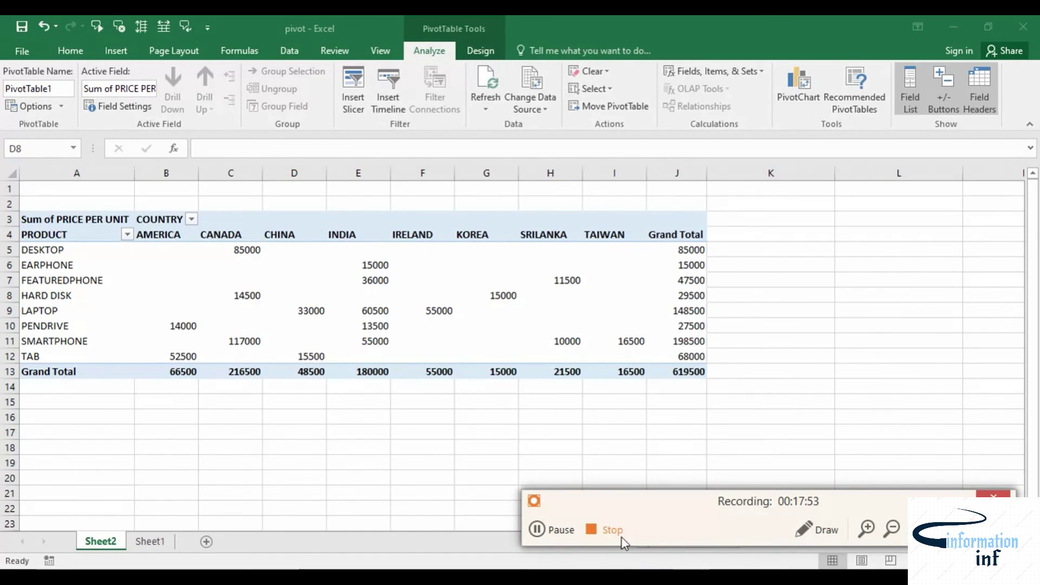